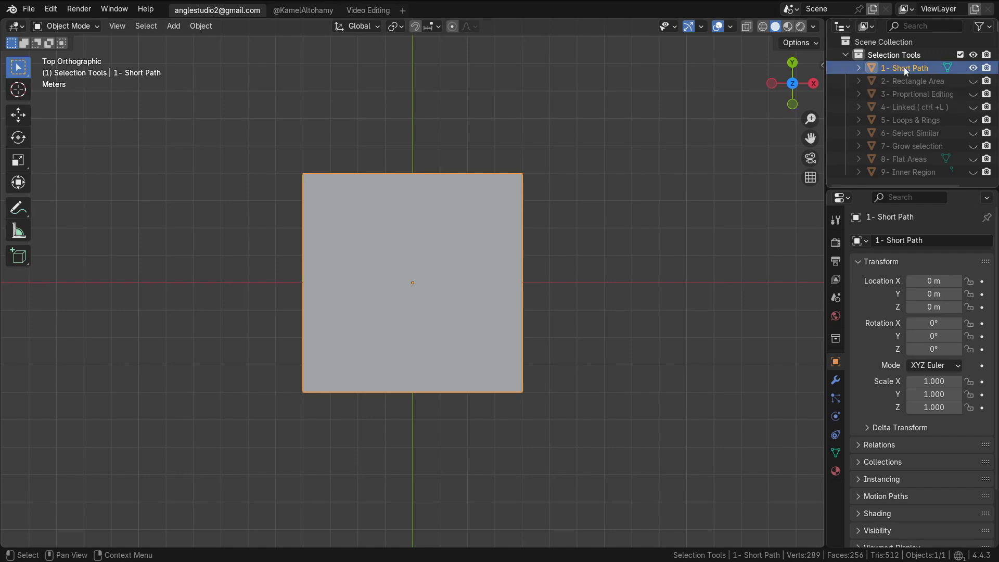
# Enter Edit Mode on the grid and pick a shortest vertex path diagonally from an upper vertex to a lower-left vertex
pyautogui.press('Tab')
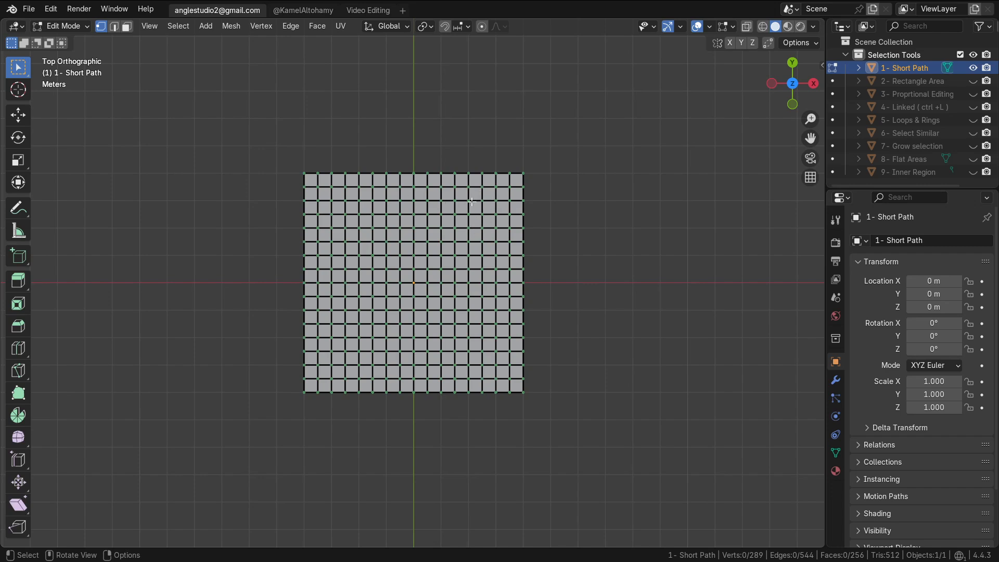
pyautogui.click(470, 201)
pyautogui.keyDown('ctrl'); pyautogui.click(346, 377); pyautogui.keyUp('ctrl')
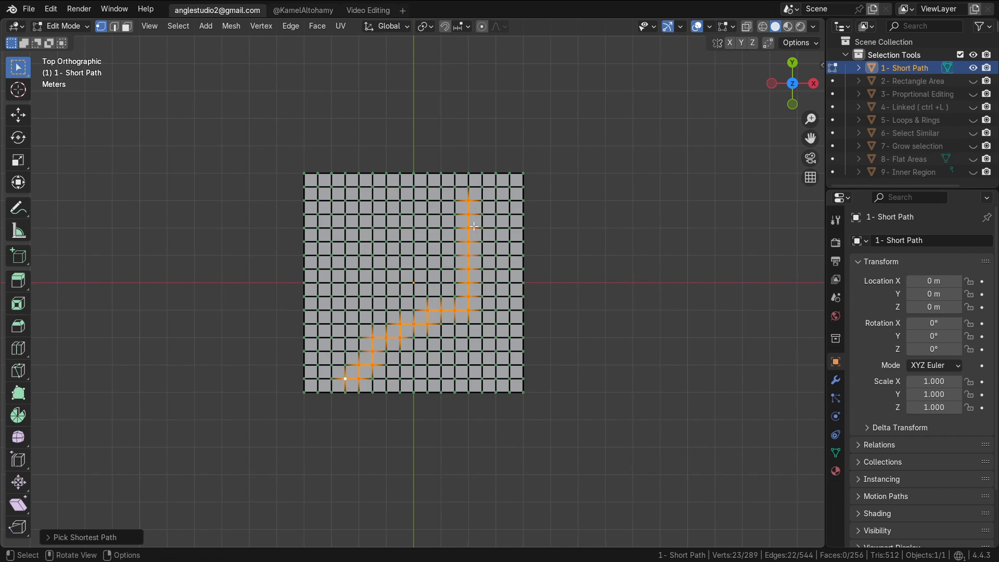
# Select an upper vertex and pick the shortest path straight down to a vertex below it
pyautogui.click(456, 200)
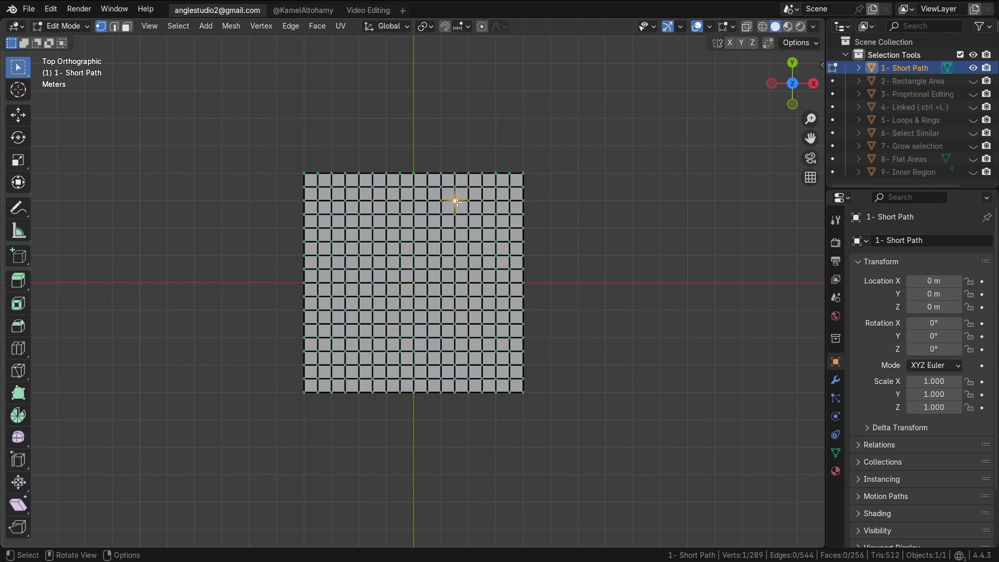
pyautogui.keyDown('ctrl'); pyautogui.click(455, 311); pyautogui.keyUp('ctrl')
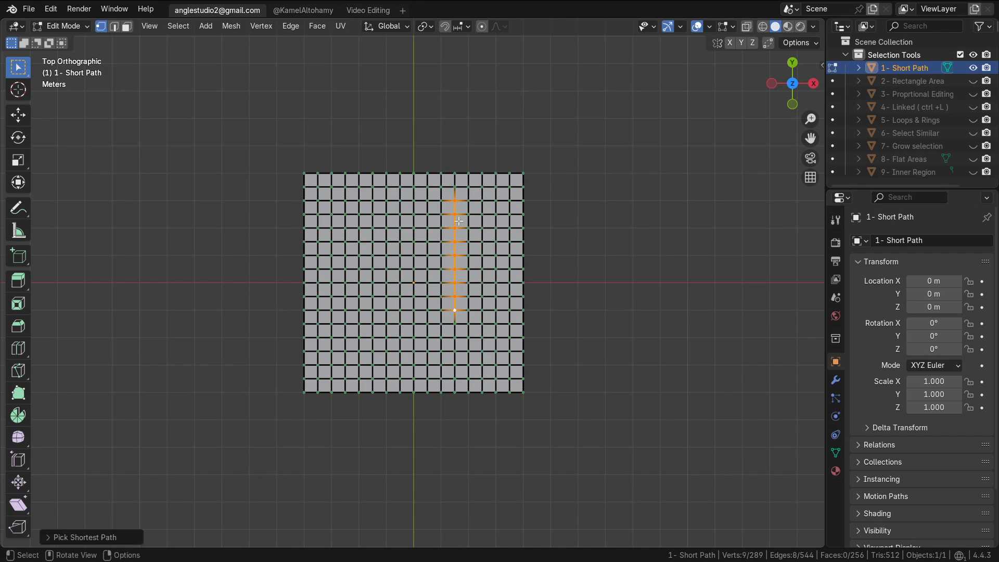
# Build a winding vertex path from a new start vertex by picking successive shortest paths around the grid
pyautogui.click(442, 269)
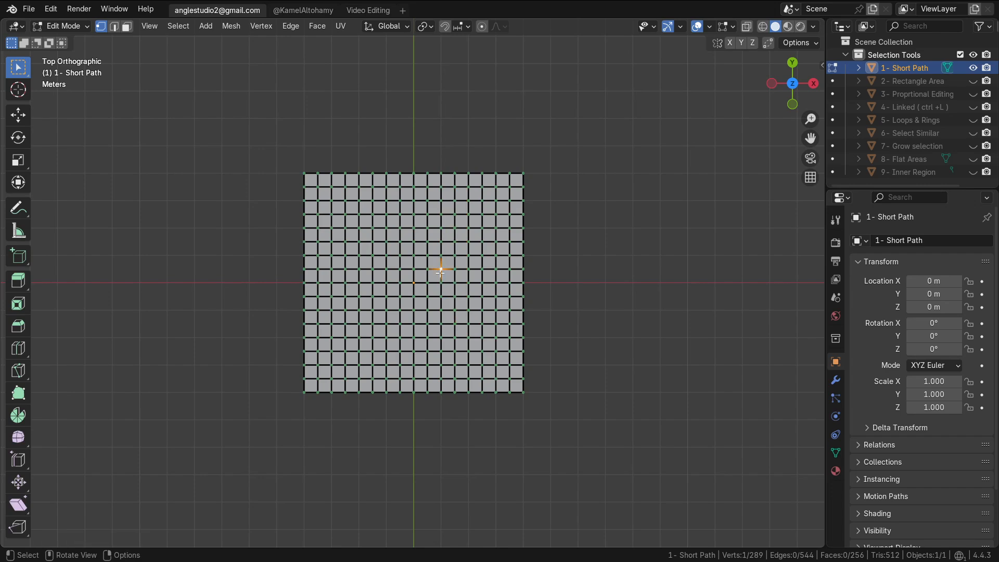
pyautogui.keyDown('ctrl'); pyautogui.click(442, 310); pyautogui.keyUp('ctrl')
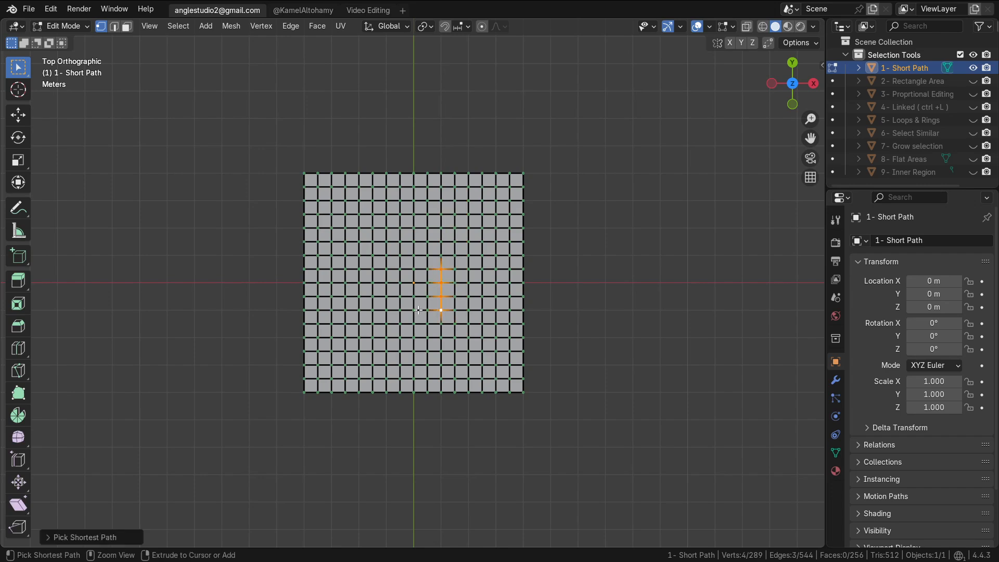
pyautogui.keyDown('ctrl'); pyautogui.click(387, 310); pyautogui.keyUp('ctrl')
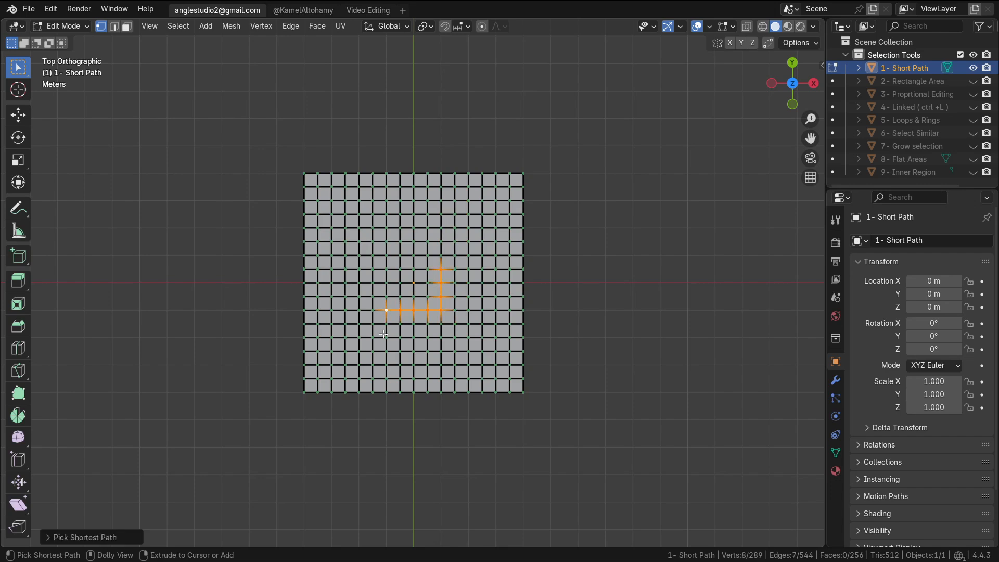
pyautogui.keyDown('ctrl'); pyautogui.click(387, 351); pyautogui.keyUp('ctrl')
pyautogui.keyDown('ctrl'); pyautogui.click(359, 351); pyautogui.keyUp('ctrl')
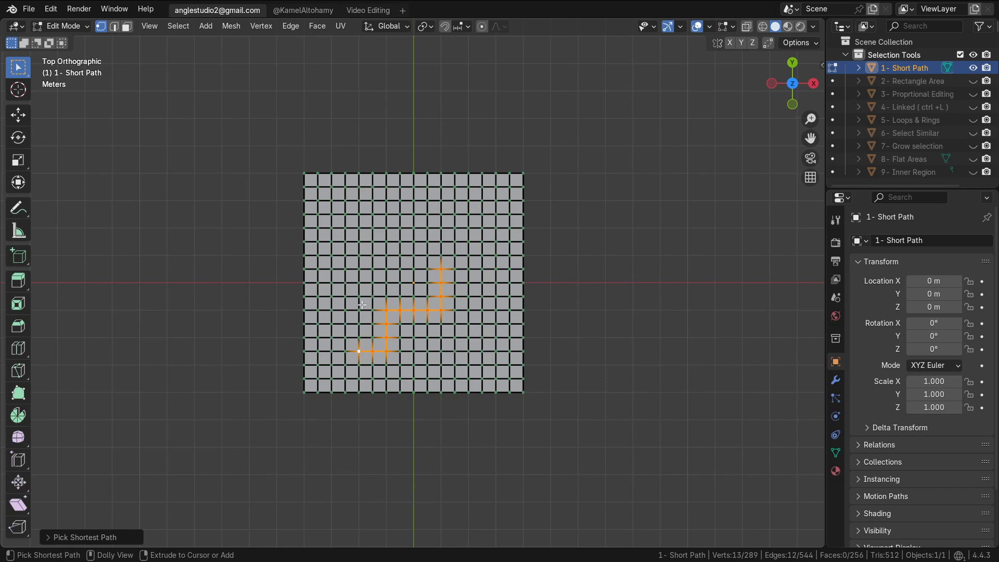
pyautogui.keyDown('ctrl'); pyautogui.click(358, 215); pyautogui.keyUp('ctrl')
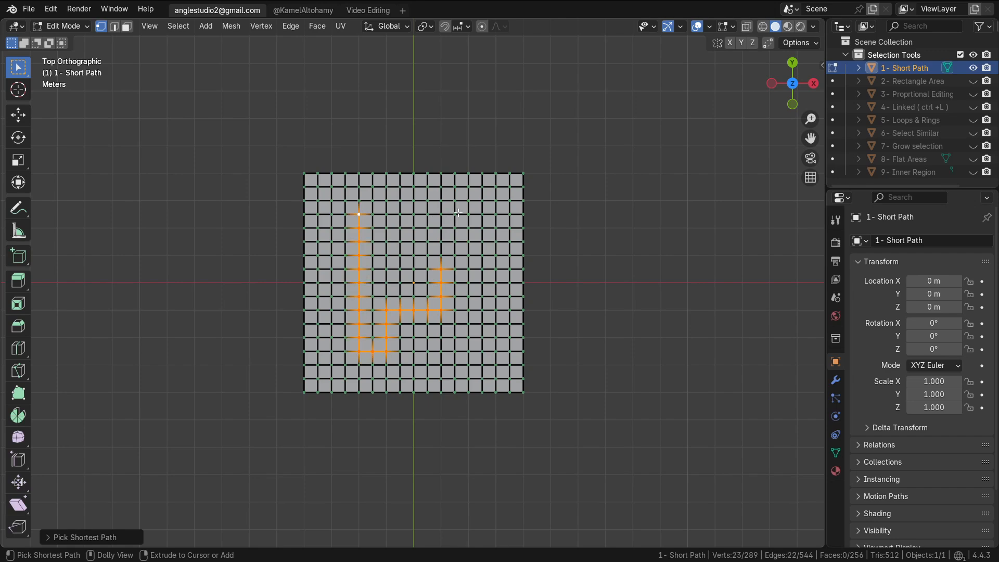
pyautogui.keyDown('ctrl'); pyautogui.click(482, 214); pyautogui.keyUp('ctrl')
pyautogui.keyDown('ctrl'); pyautogui.click(483, 269); pyautogui.keyUp('ctrl')
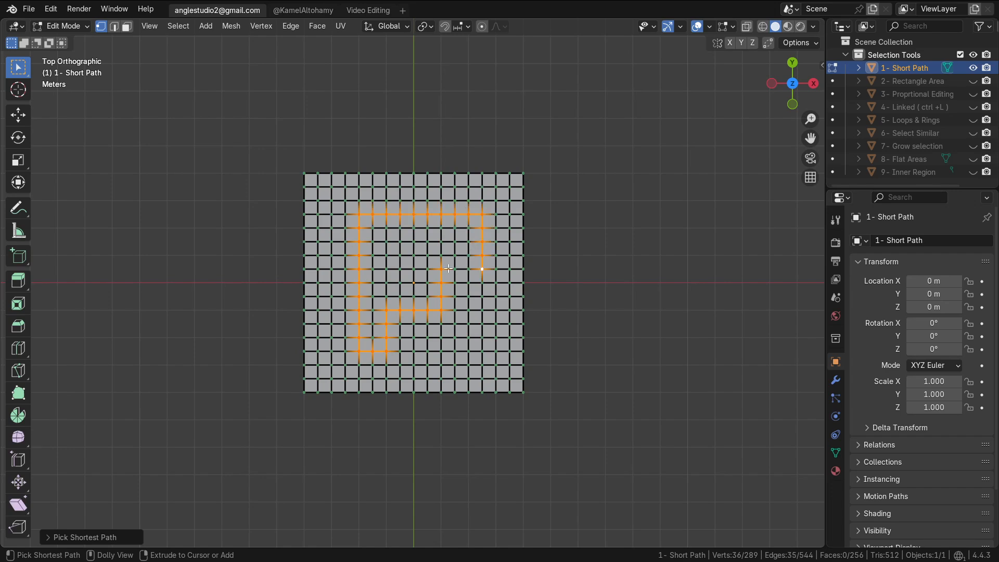
pyautogui.keyDown('ctrl'); pyautogui.click(456, 268); pyautogui.keyUp('ctrl')
pyautogui.keyDown('ctrl'); pyautogui.click(455, 323); pyautogui.keyUp('ctrl')
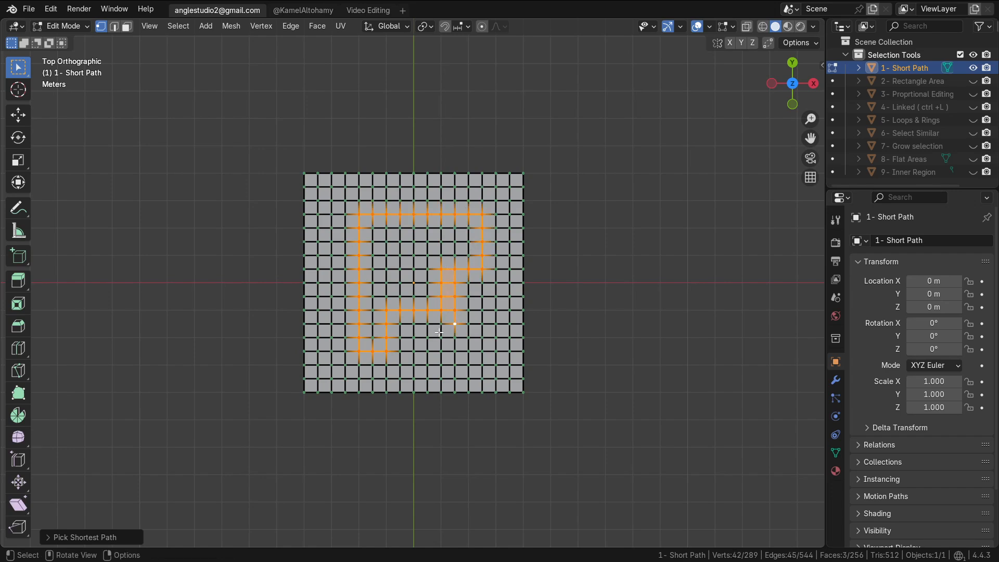
# Deselect everything, switch to edge select mode, and pick a shortest edge path down from an upper edge
pyautogui.hotkey('alt', 'a')
pyautogui.click(114, 26)
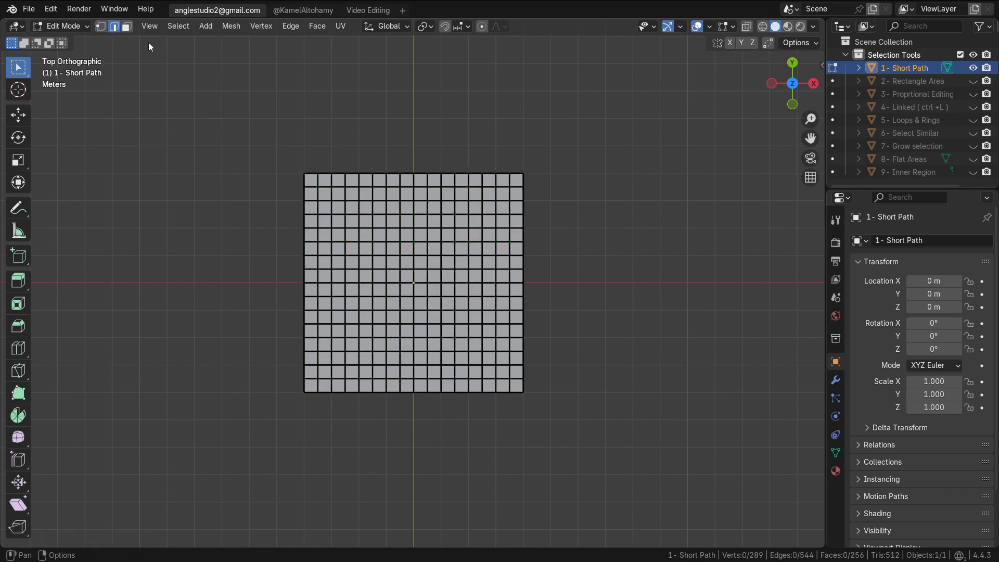
pyautogui.click(462, 214)
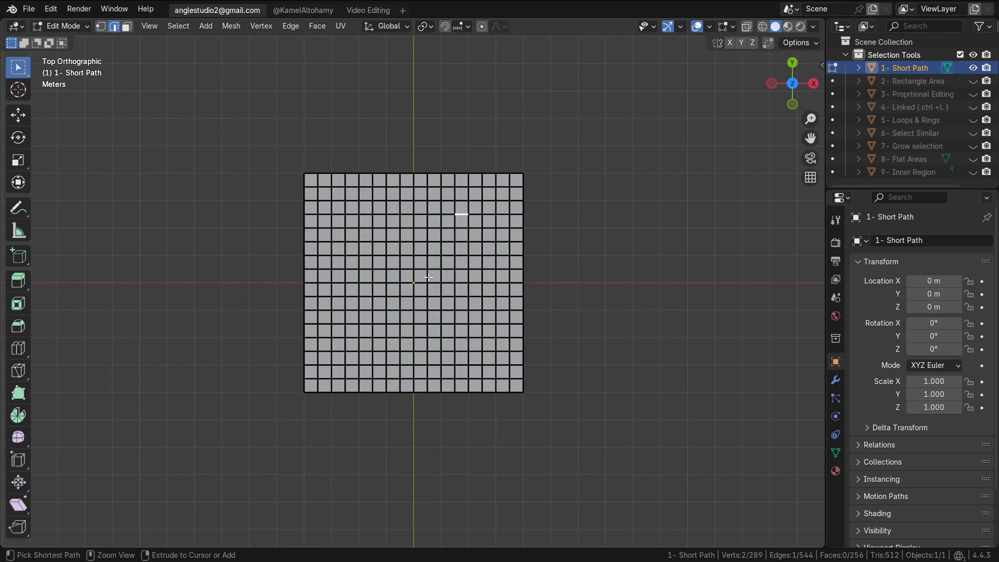
pyautogui.keyDown('ctrl'); pyautogui.click(462, 284); pyautogui.keyUp('ctrl')
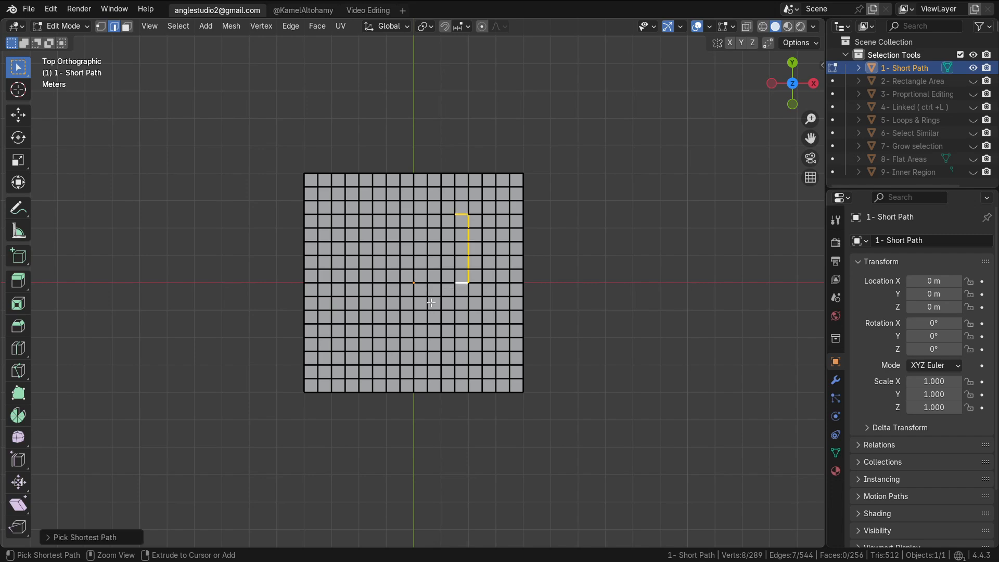
pyautogui.keyDown('ctrl'); pyautogui.click(434, 297); pyautogui.keyUp('ctrl')
pyautogui.keyDown('ctrl'); pyautogui.click(428, 332); pyautogui.keyUp('ctrl')
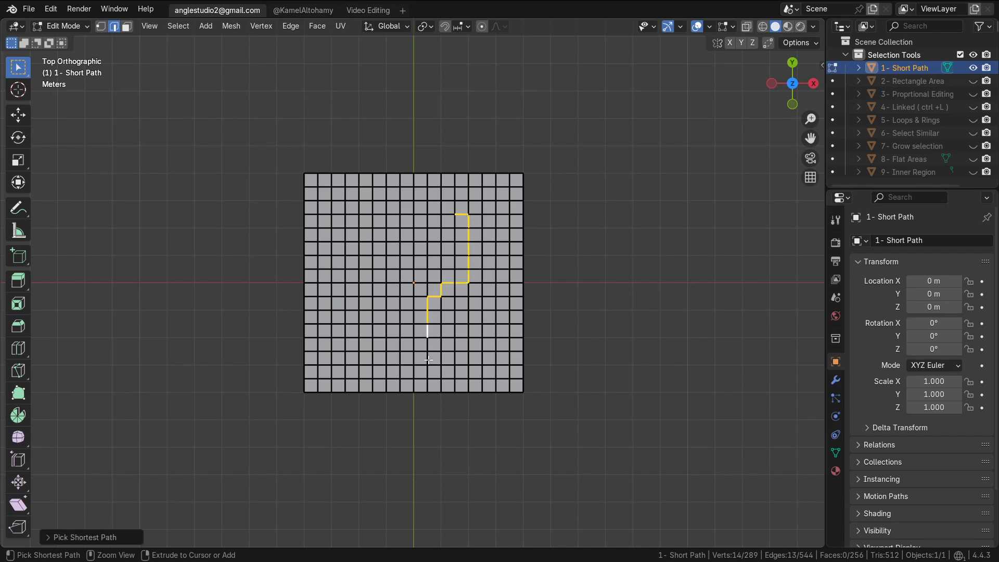
# Extend the edge path down, across and back up the grid with further shortest-path picks
pyautogui.keyDown('ctrl'); pyautogui.click(427, 369); pyautogui.keyUp('ctrl')
pyautogui.keyDown('ctrl'); pyautogui.click(391, 377); pyautogui.keyUp('ctrl')
pyautogui.keyDown('ctrl'); pyautogui.click(387, 315); pyautogui.keyUp('ctrl')
pyautogui.keyDown('ctrl'); pyautogui.click(389, 245); pyautogui.keyUp('ctrl')
pyautogui.keyDown('ctrl'); pyautogui.click(366, 242); pyautogui.keyUp('ctrl')
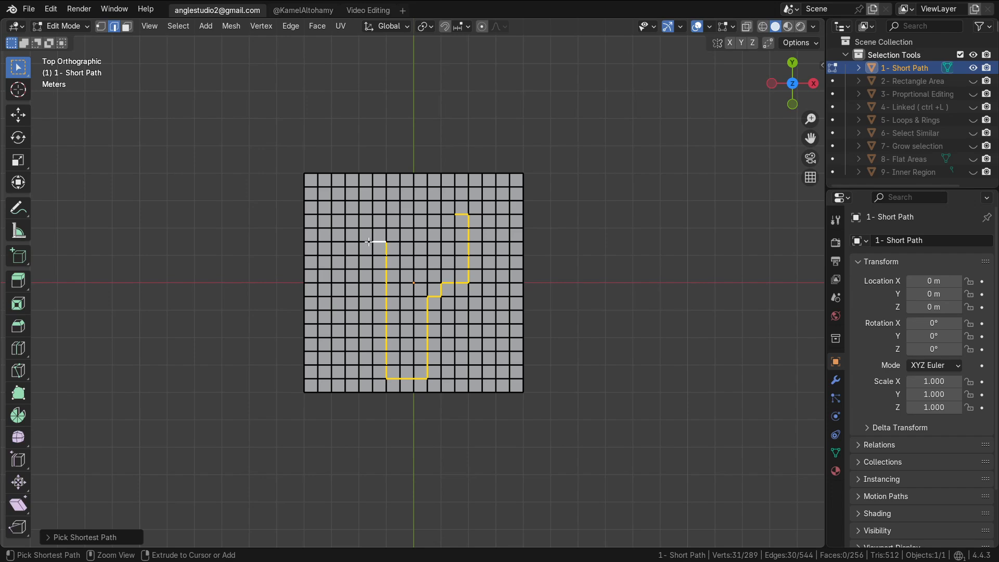
pyautogui.keyDown('ctrl'); pyautogui.click(359, 278); pyautogui.keyUp('ctrl')
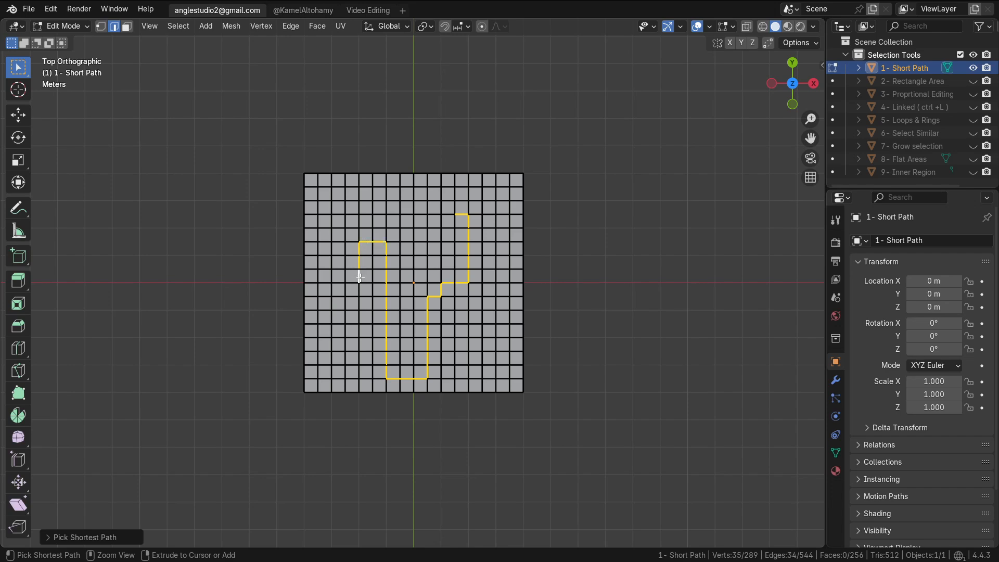
pyautogui.keyDown('ctrl'); pyautogui.click(358, 334); pyautogui.keyUp('ctrl')
pyautogui.keyDown('ctrl'); pyautogui.click(332, 345); pyautogui.keyUp('ctrl')
pyautogui.keyDown('ctrl'); pyautogui.click(331, 356); pyautogui.keyUp('ctrl')
# Return to Object Mode and enable Screencast Keys from the sidebar
pyautogui.press('Tab')
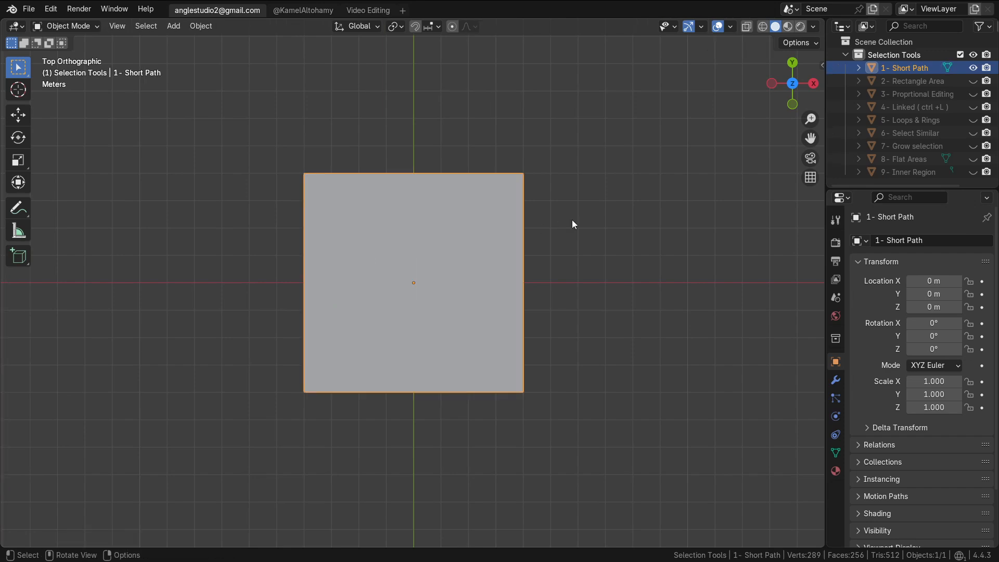
pyautogui.press('n')
pyautogui.click(809, 172)
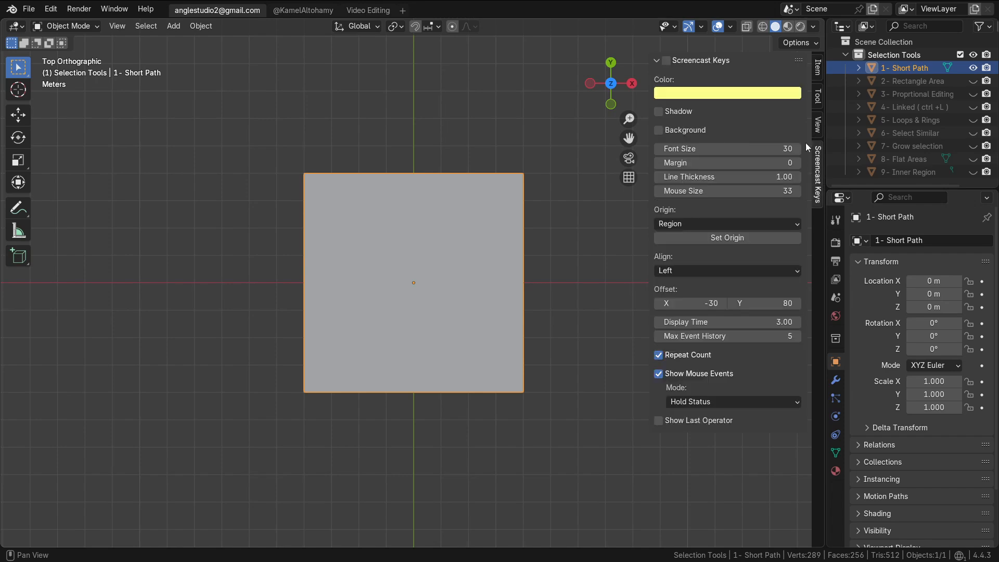
pyautogui.click(669, 61)
pyautogui.press('n')
# Select the 2- Rectangle Area object, hiding 1- Short Path and showing the rectangle object
pyautogui.click(893, 79)
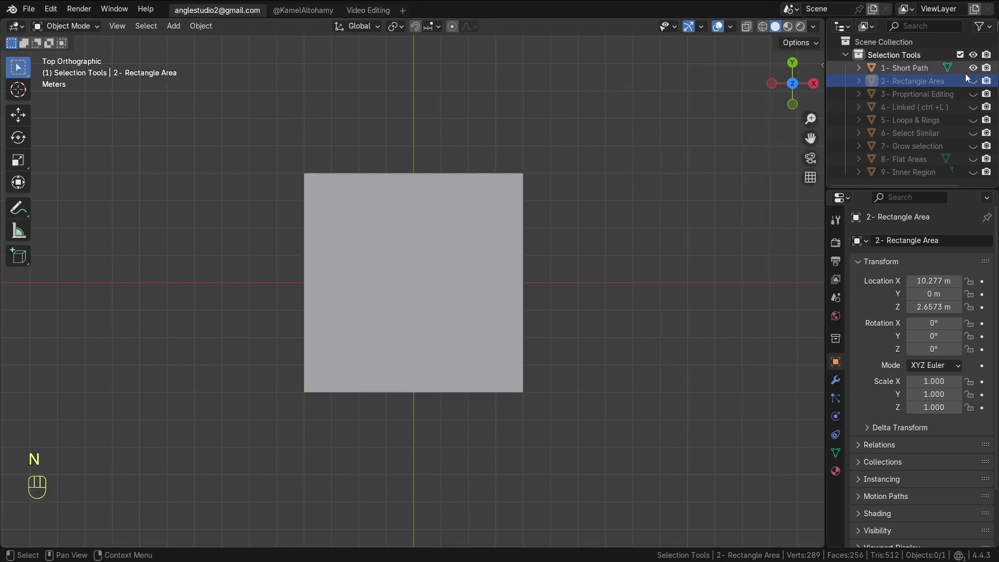
pyautogui.click(973, 69)
pyautogui.click(973, 83)
# Enter Edit Mode in face select mode and select a rectangular face region by picking two opposite corner faces
pyautogui.press('Tab')
pyautogui.keyDown('alt'); pyautogui.keyDown('shift'); pyautogui.moveTo(580, 267); pyautogui.dragTo(289, 248); pyautogui.keyUp('shift'); pyautogui.keyUp('alt')
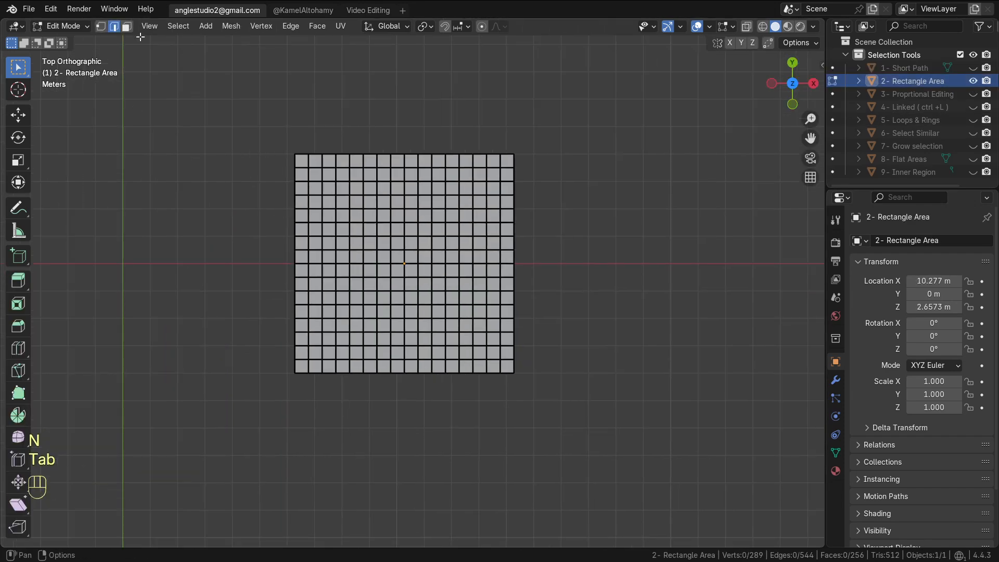
pyautogui.click(130, 30)
pyautogui.click(449, 217)
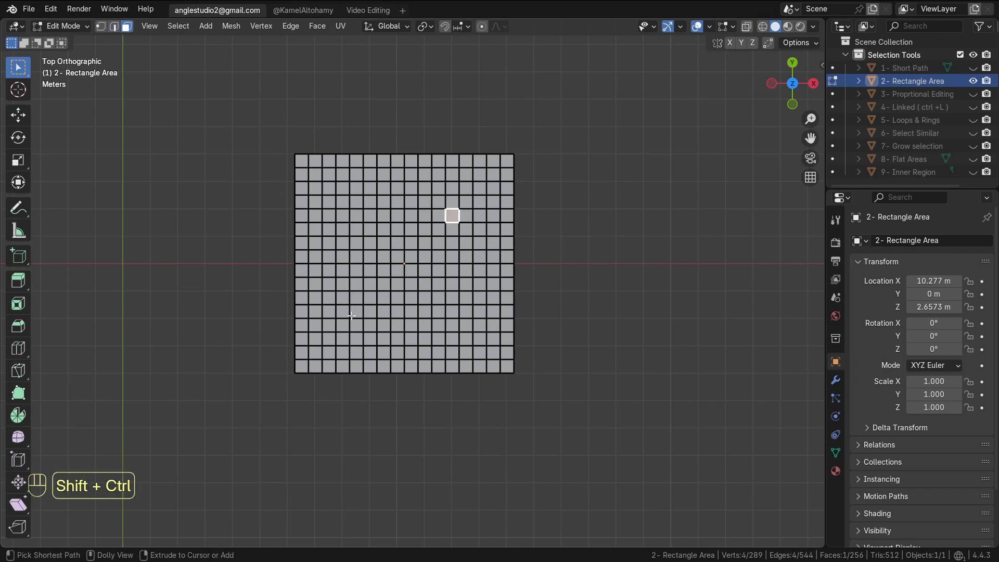
pyautogui.keyDown('ctrl'); pyautogui.keyDown('shift'); pyautogui.click(381, 311); pyautogui.keyUp('shift'); pyautogui.keyUp('ctrl')
# Draw an annotation sketch of a rectangle over the grid with the Annotate tool
pyautogui.click(18, 208)
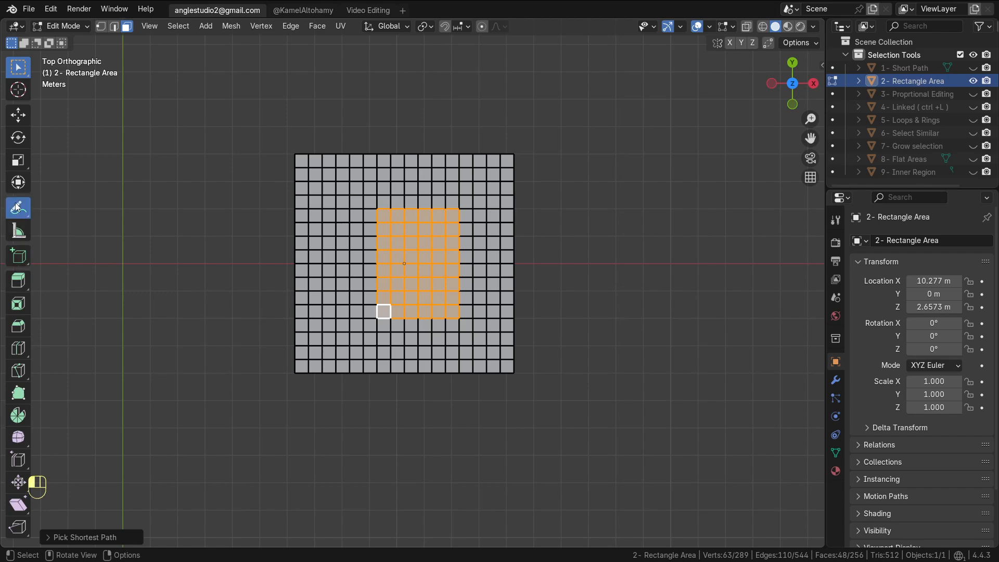
pyautogui.moveTo(462, 203)
pyautogui.mouseDown()
pyautogui.moveTo(363, 258)
pyautogui.moveTo(371, 198)
pyautogui.moveTo(380, 319)
pyautogui.moveTo(479, 291)
pyautogui.moveTo(474, 187)
pyautogui.mouseUp()
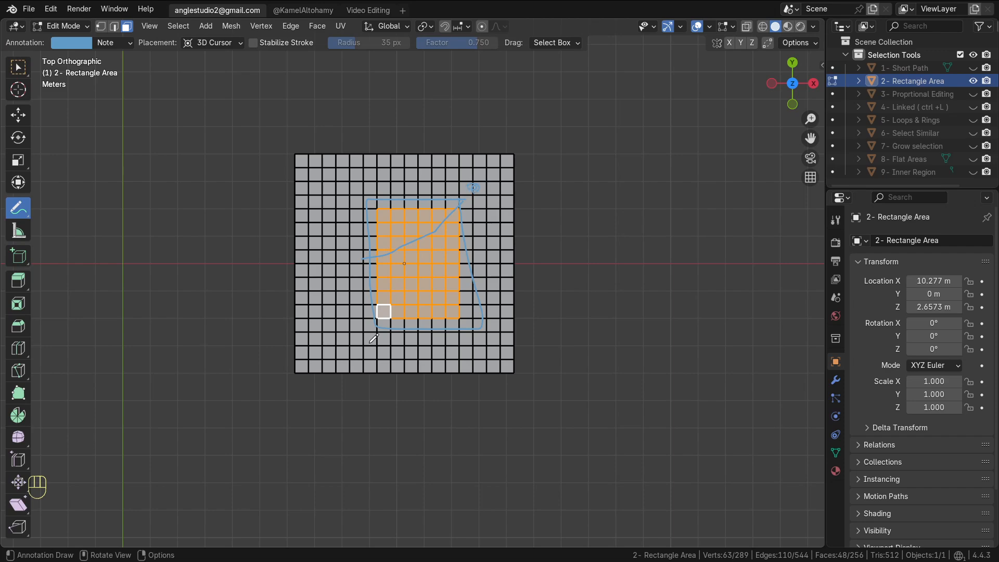
# Switch back to a selection tool and select a rectangular face region from an upper-right face to a lower face
pyautogui.keyDown('ctrl'); pyautogui.keyDown('shift'); pyautogui.click(371, 339); pyautogui.keyUp('shift'); pyautogui.keyUp('ctrl')
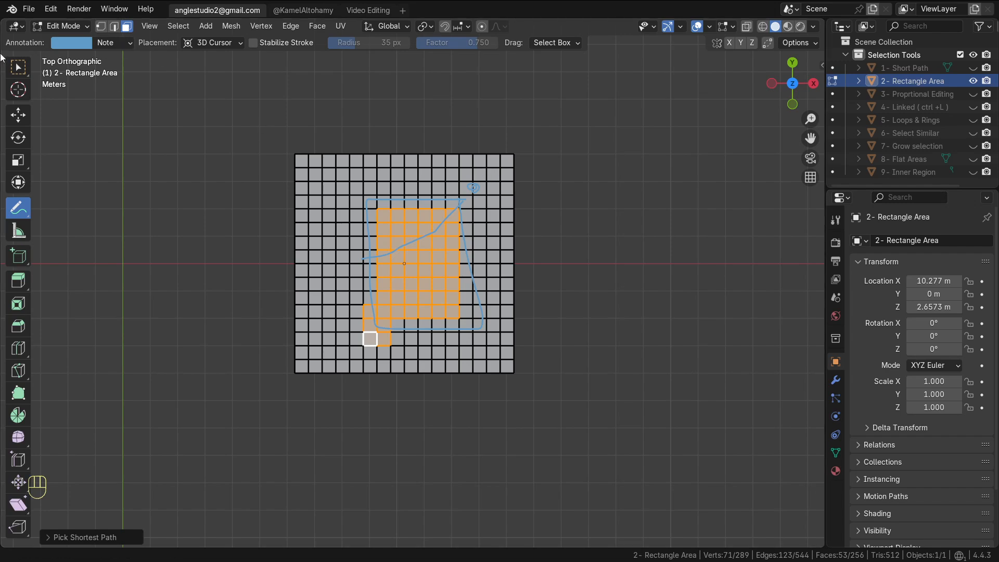
pyautogui.press('w')
pyautogui.click(479, 175)
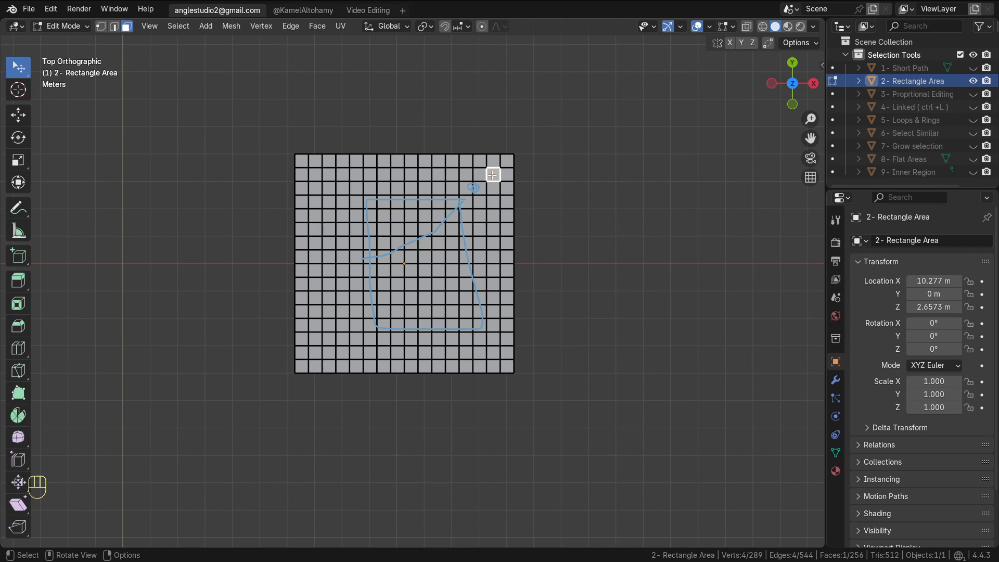
pyautogui.keyDown('ctrl'); pyautogui.keyDown('shift'); pyautogui.click(397, 339); pyautogui.keyUp('shift'); pyautogui.keyUp('ctrl')
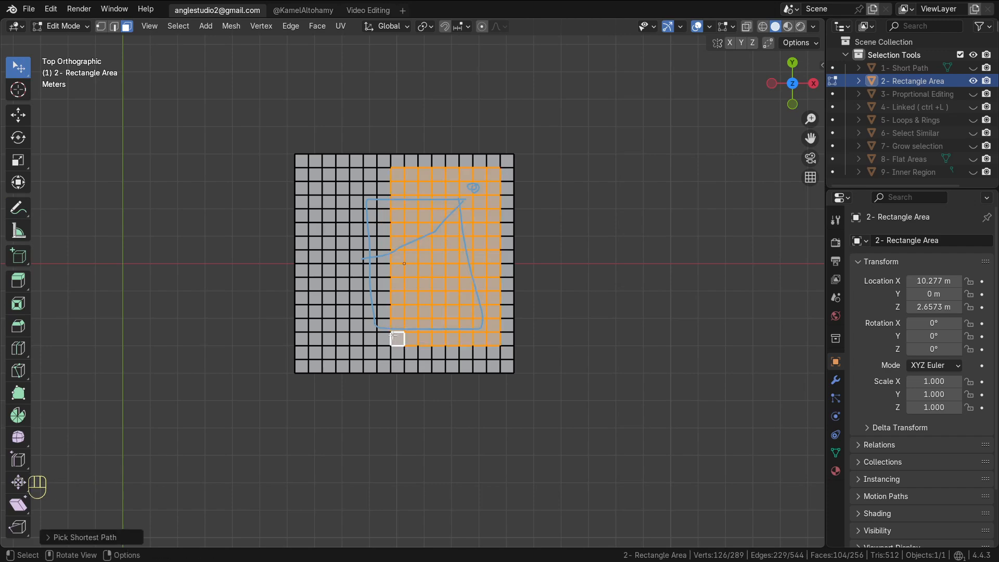
# Select another rectangular face region from an upper face to a lower-left face
pyautogui.click(454, 190)
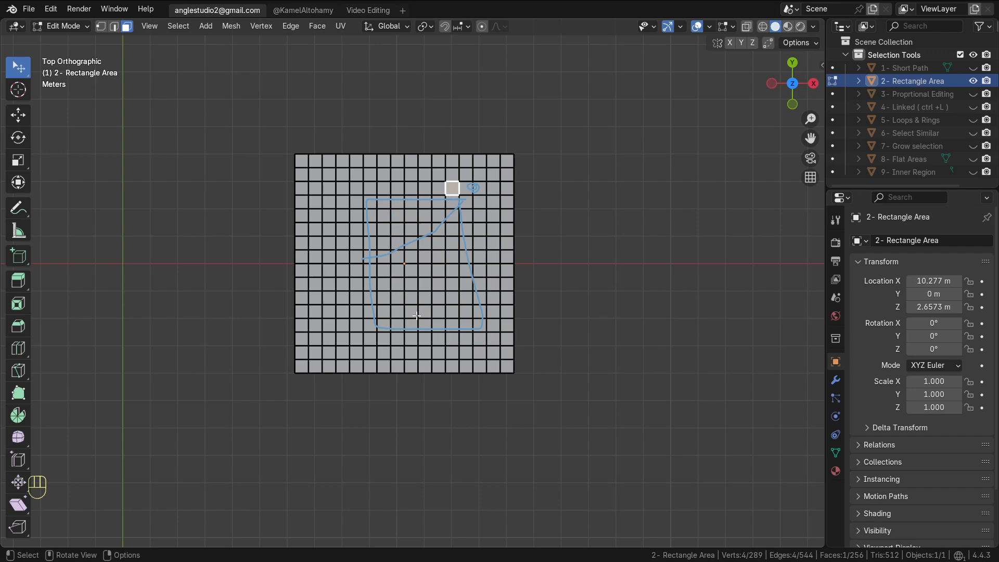
pyautogui.keyDown('ctrl'); pyautogui.keyDown('shift'); pyautogui.click(357, 339); pyautogui.keyUp('shift'); pyautogui.keyUp('ctrl')
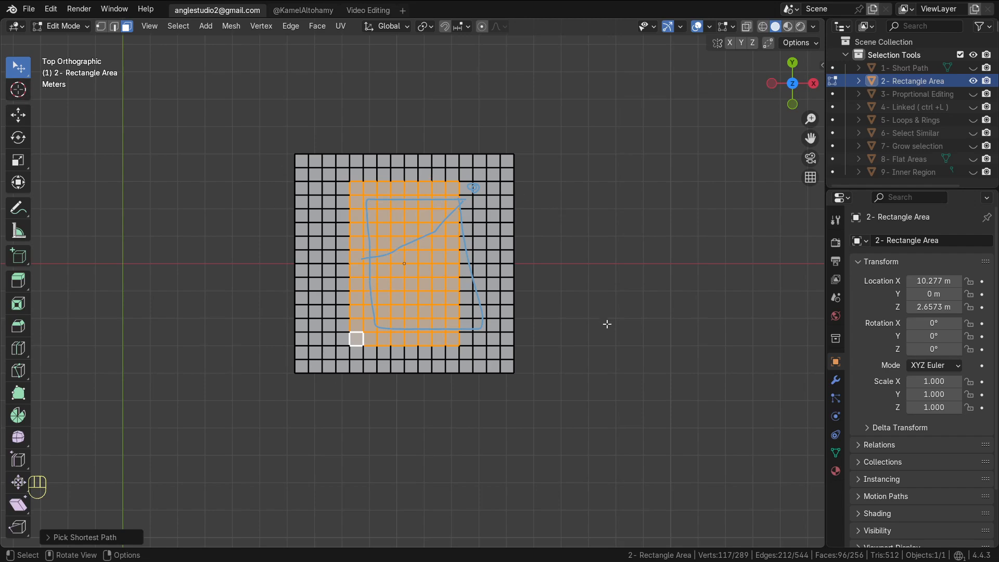
# Hide 2- Rectangle Area, show the 3- Proprtional Editing object, and select it
pyautogui.click(973, 81)
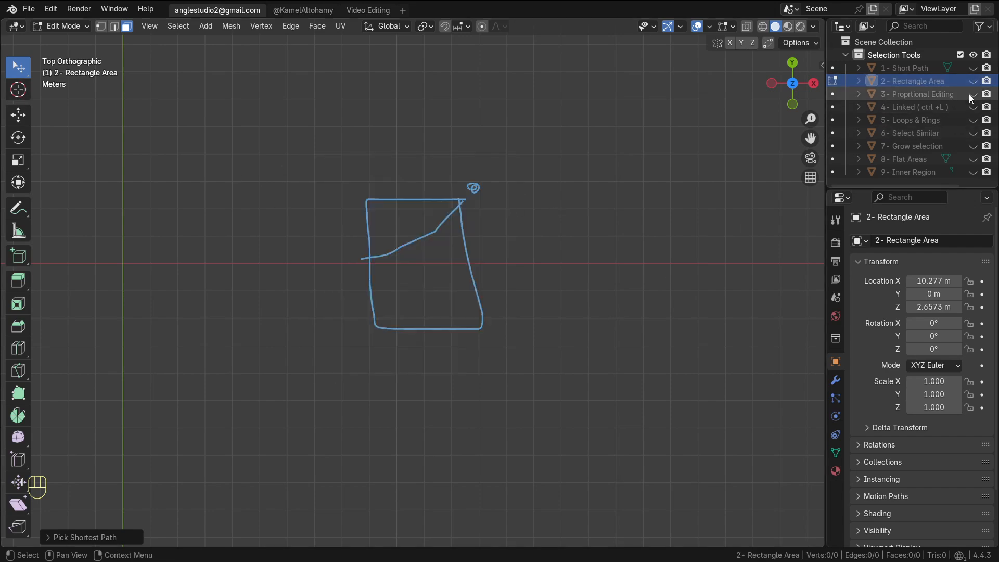
pyautogui.click(973, 93)
pyautogui.keyDown('alt'); pyautogui.keyDown('shift'); pyautogui.moveTo(706, 289); pyautogui.dragTo(492, 282); pyautogui.keyUp('shift'); pyautogui.keyUp('alt')
pyautogui.keyDown('alt'); pyautogui.moveTo(515, 324); pyautogui.dragTo(473, 263); pyautogui.keyUp('alt')
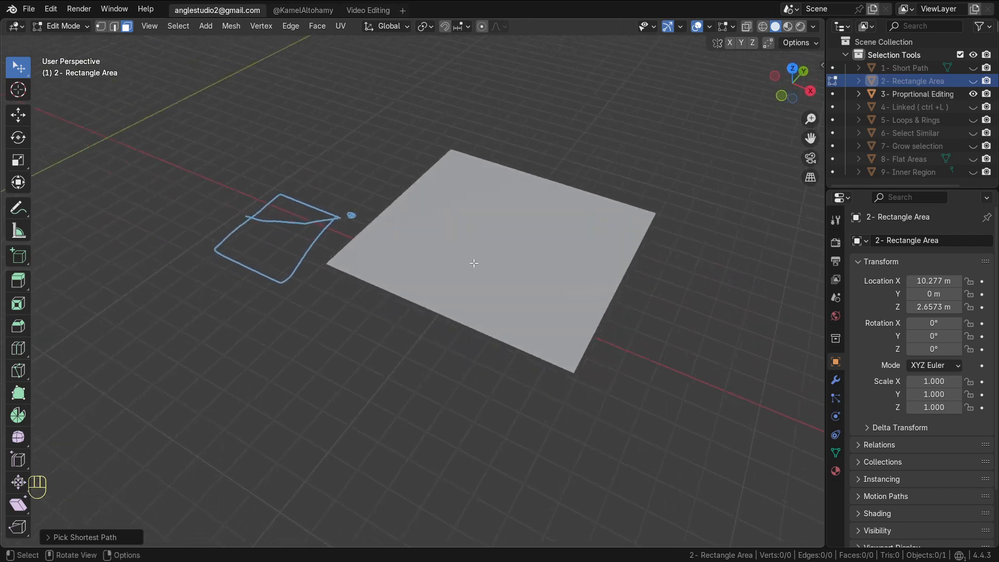
pyautogui.press('Tab')
# Enter Edit Mode, deselect all, switch to vertex select mode, and select the centre vertex
pyautogui.press('Tab')
pyautogui.press('Tab')
pyautogui.click(528, 242)
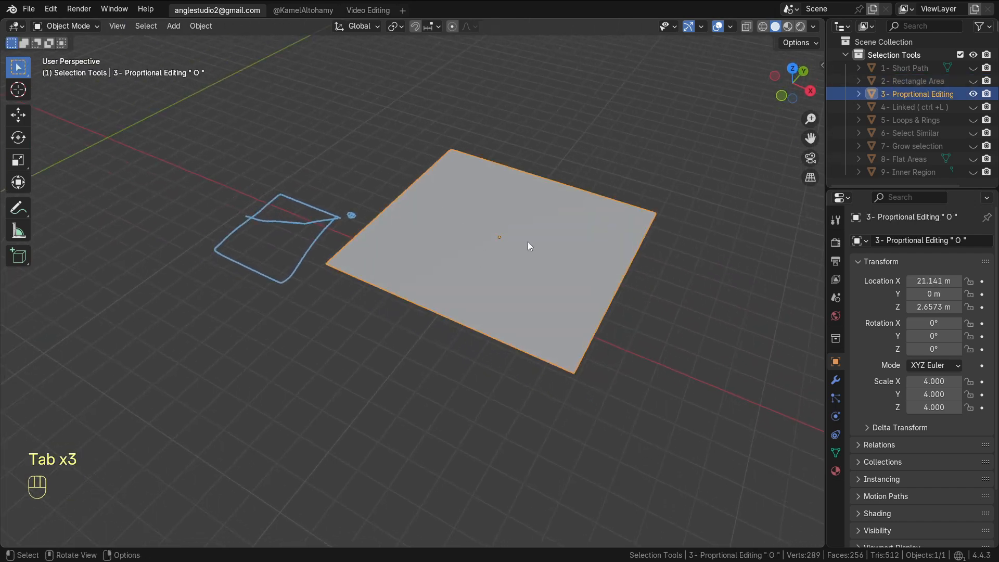
pyautogui.press('Tab')
pyautogui.keyDown('alt'); pyautogui.keyDown('shift'); pyautogui.moveTo(546, 292); pyautogui.dragTo(483, 332); pyautogui.keyUp('shift'); pyautogui.keyUp('alt')
pyautogui.hotkey('alt', 'a')
pyautogui.keyDown('alt'); pyautogui.moveTo(483, 331); pyautogui.dragTo(471, 319); pyautogui.keyUp('alt')
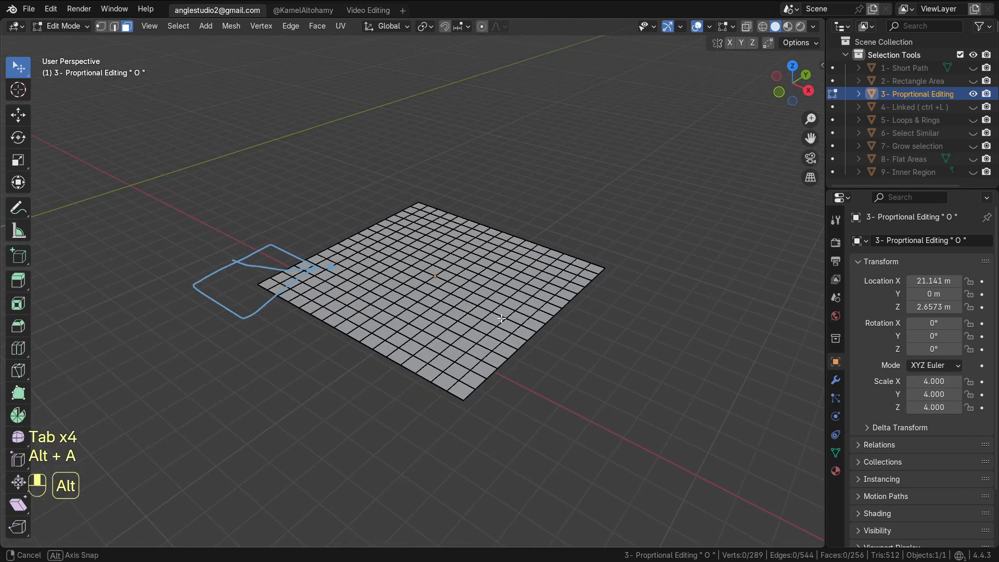
pyautogui.press('1')
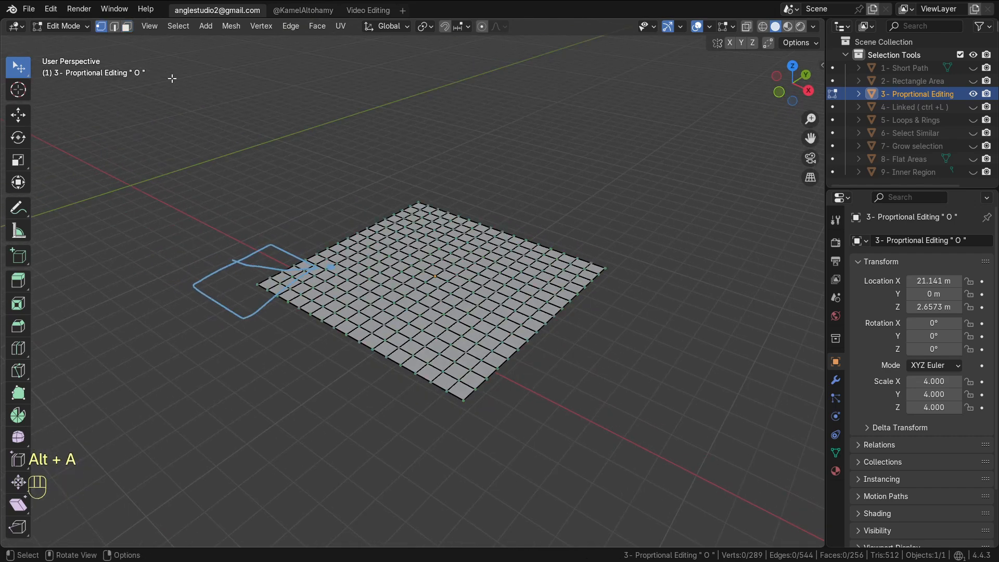
pyautogui.click(458, 278)
# Enable proportional editing and raise the vertex about 1.3 m along Z with a proportional size of about 4.6 m, then exit Edit Mode
pyautogui.press('o')
pyautogui.press('g')
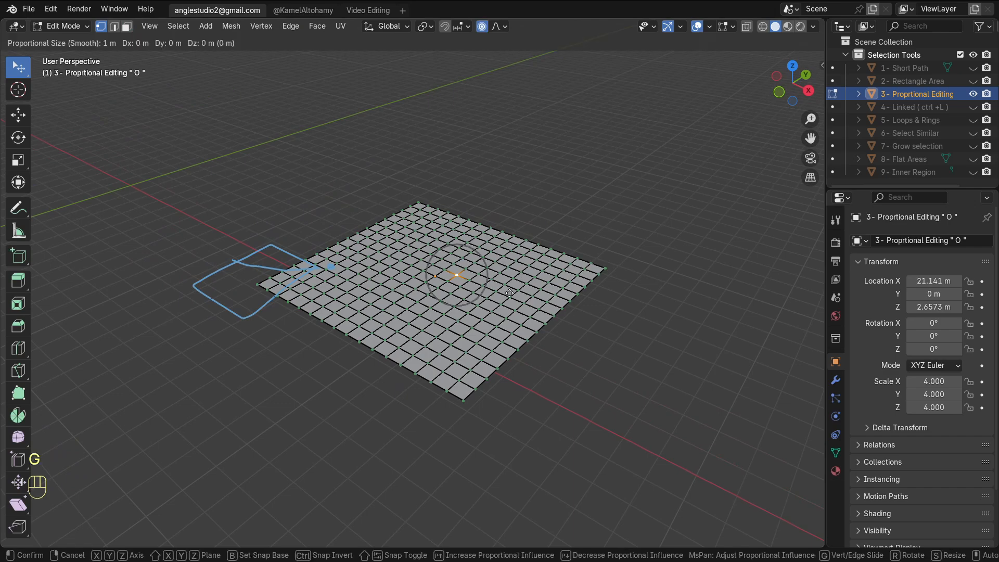
pyautogui.press('z')
pyautogui.scroll(-10, 510, 294)
pyautogui.scroll(-6, 509, 271)
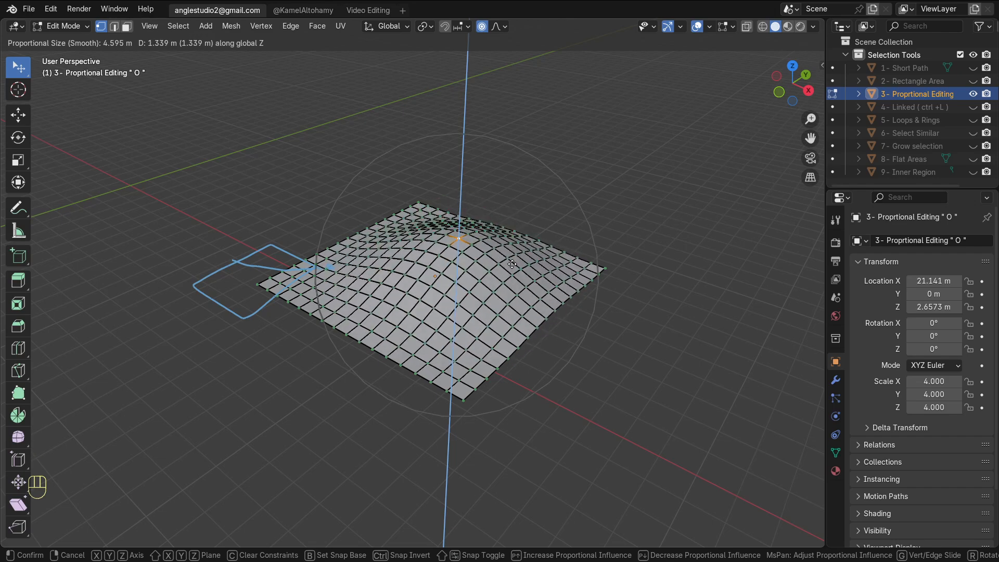
pyautogui.click(514, 225)
pyautogui.press('Tab')
pyautogui.moveTo(514, 224); pyautogui.dragTo(528, 267, button='middle')
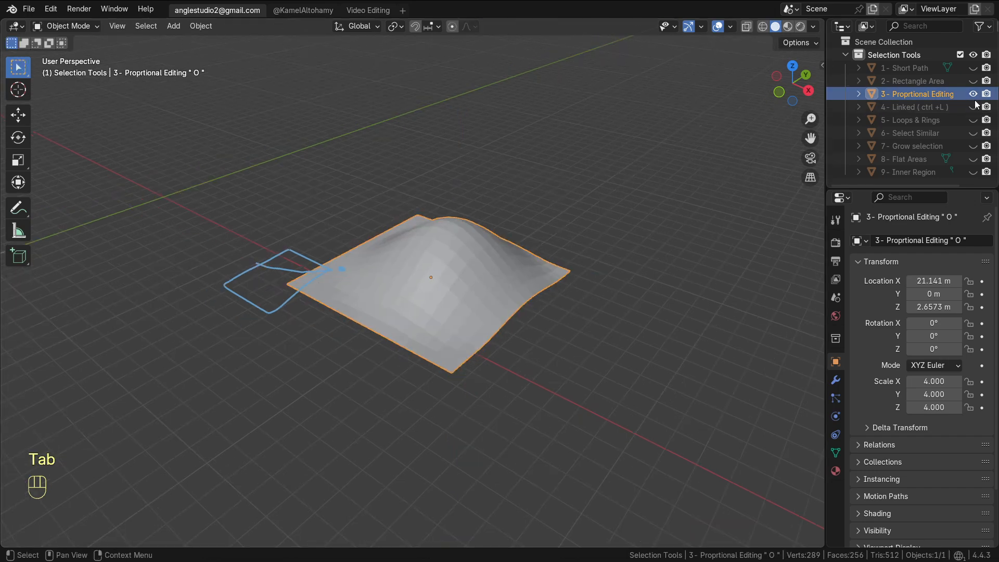
# Hide 3- Proprtional Editing, show 4- Linked ( ctrl +L ), select it and enter Edit Mode
pyautogui.click(973, 94)
pyautogui.click(974, 107)
pyautogui.scroll(-6, 486, 240)
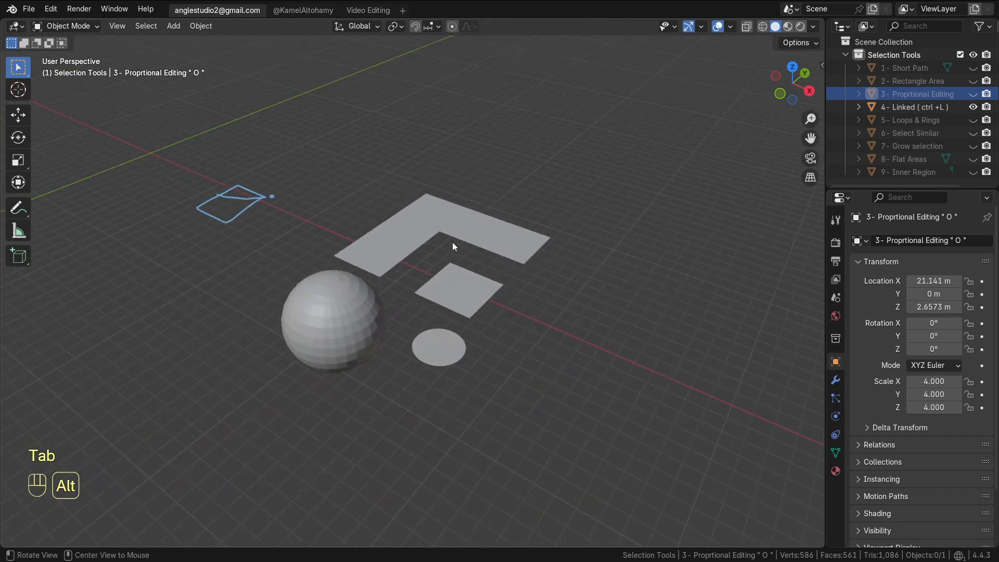
pyautogui.click(480, 248)
pyautogui.press('Tab')
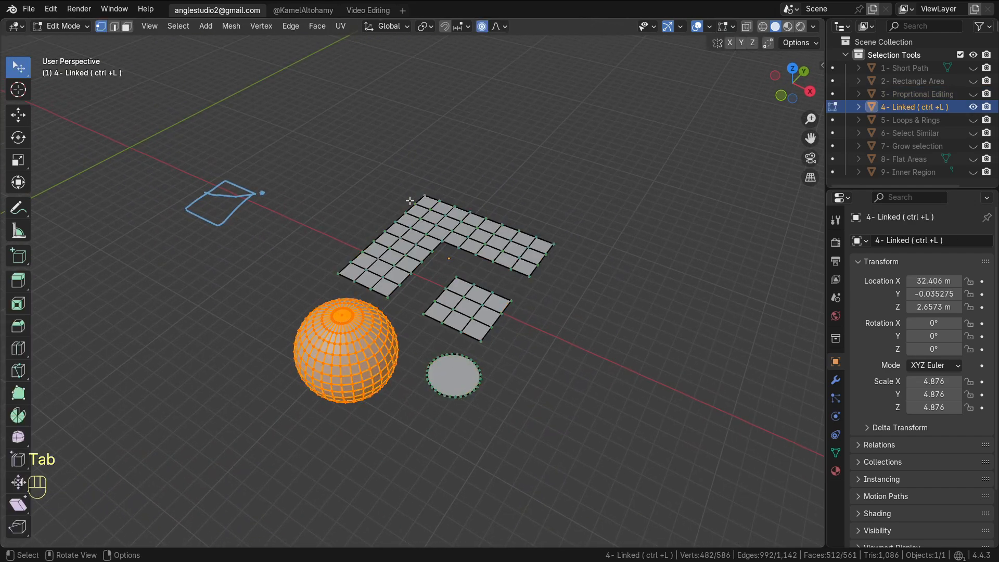
# Deselect all, pick a vertex on the L-shaped grid and select all geometry linked to it
pyautogui.hotkey('alt', 'a')
pyautogui.click(517, 260)
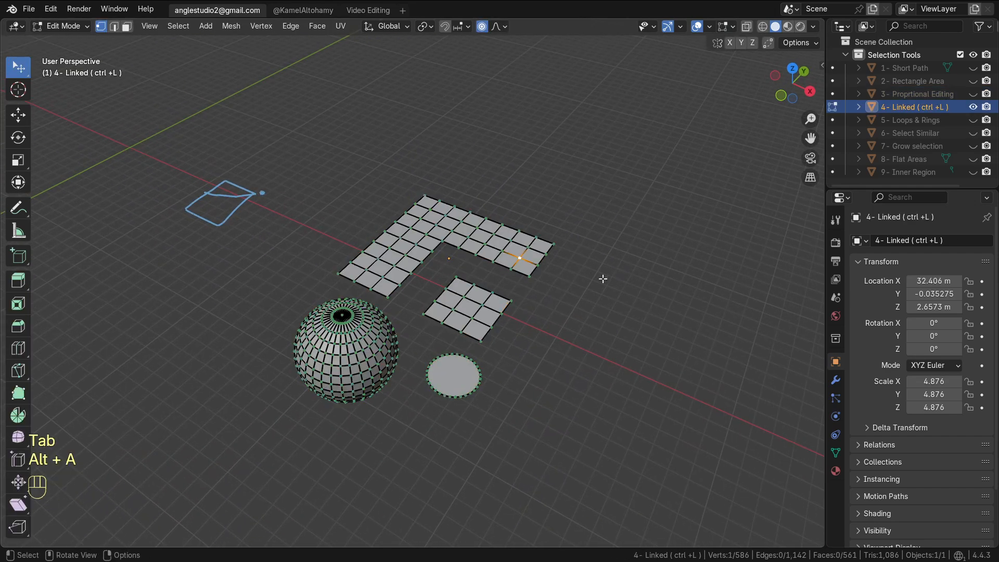
pyautogui.hotkey('ctrl', 'l')
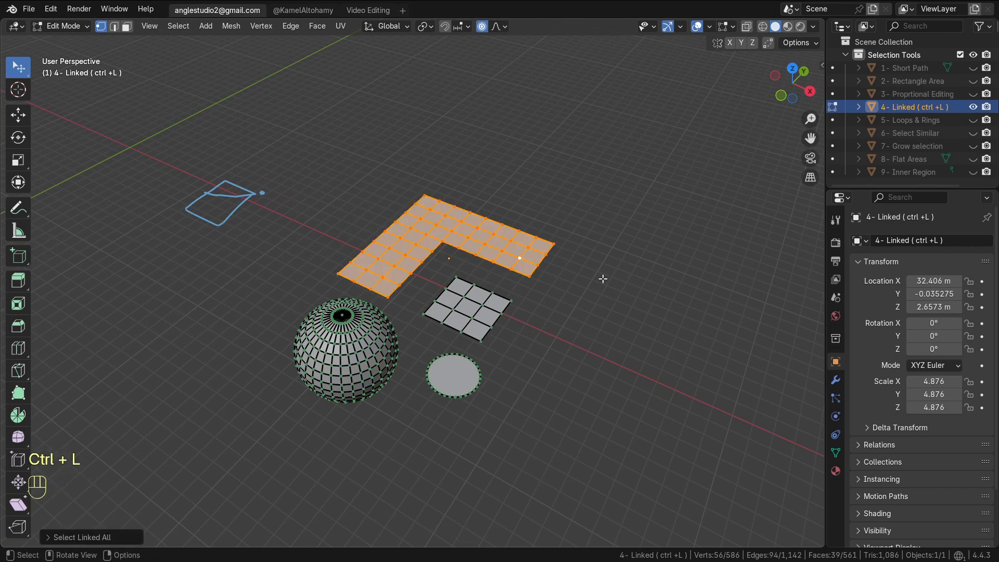
# Deselect all and select the small square grid by picking linked geometry under the cursor
pyautogui.hotkey('alt', 'a')
pyautogui.click(475, 299)
pyautogui.press('l')
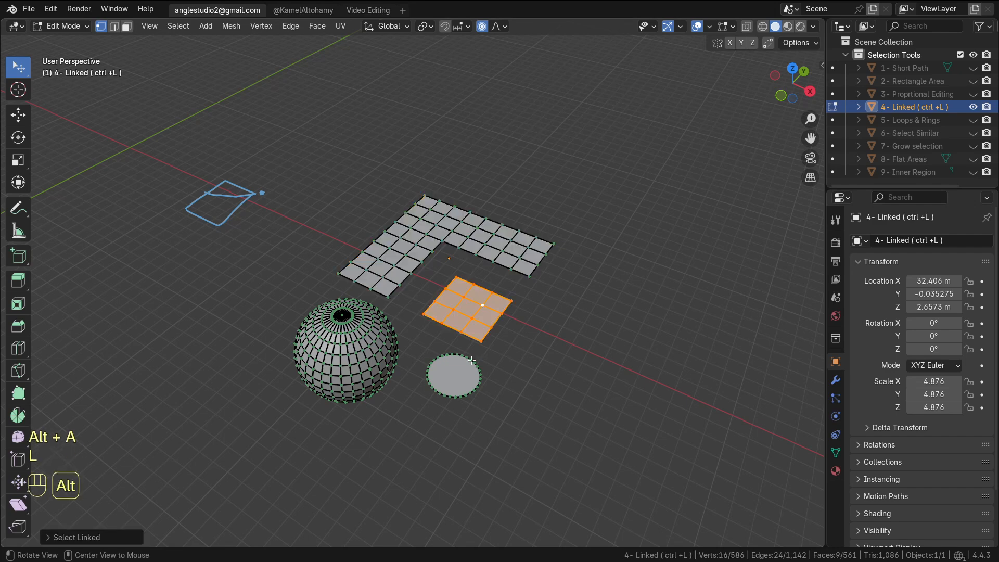
# Clear the selection and select the whole sphere by picking one vertex and selecting all linked geometry
pyautogui.hotkey('alt', 'a')
pyautogui.press('l')
pyautogui.hotkey('alt', 'a')
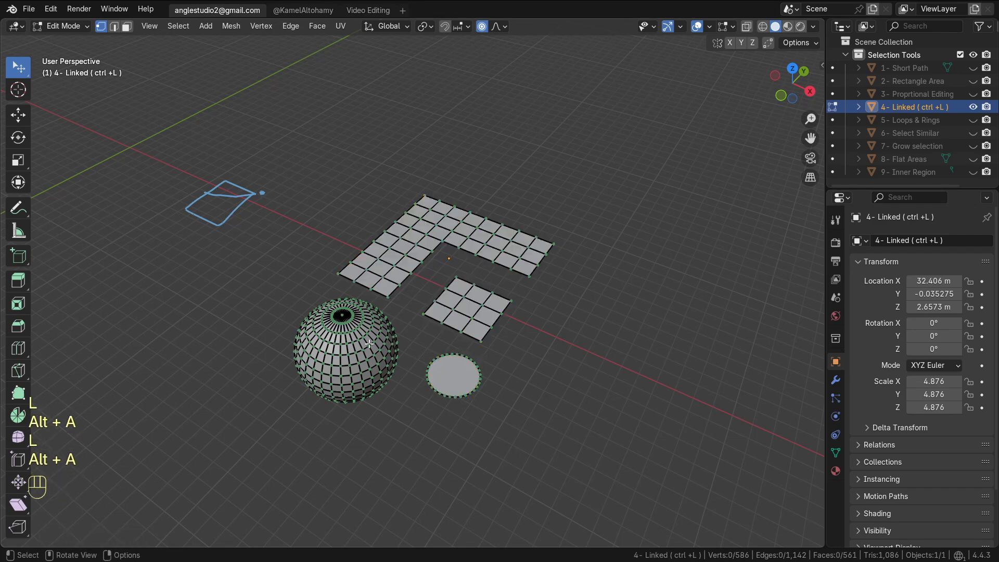
pyautogui.keyDown('alt'); pyautogui.keyDown('shift'); pyautogui.moveTo(369, 346); pyautogui.dragTo(458, 334); pyautogui.keyUp('shift'); pyautogui.keyUp('alt')
pyautogui.click(458, 334)
pyautogui.hotkey('ctrl', 'l')
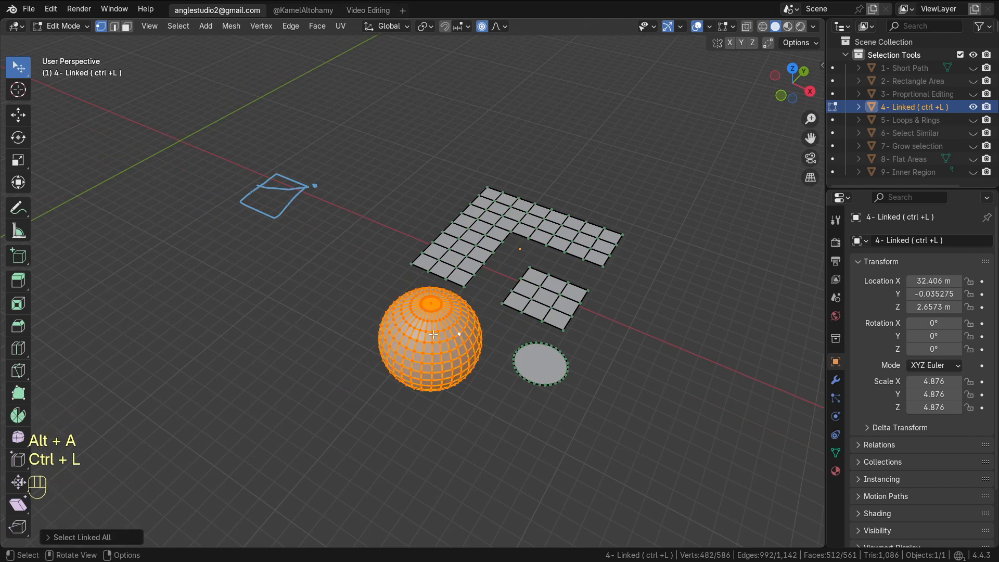
# Expand the Select Linked All operator options to view its delimit choices
pyautogui.click(100, 538)
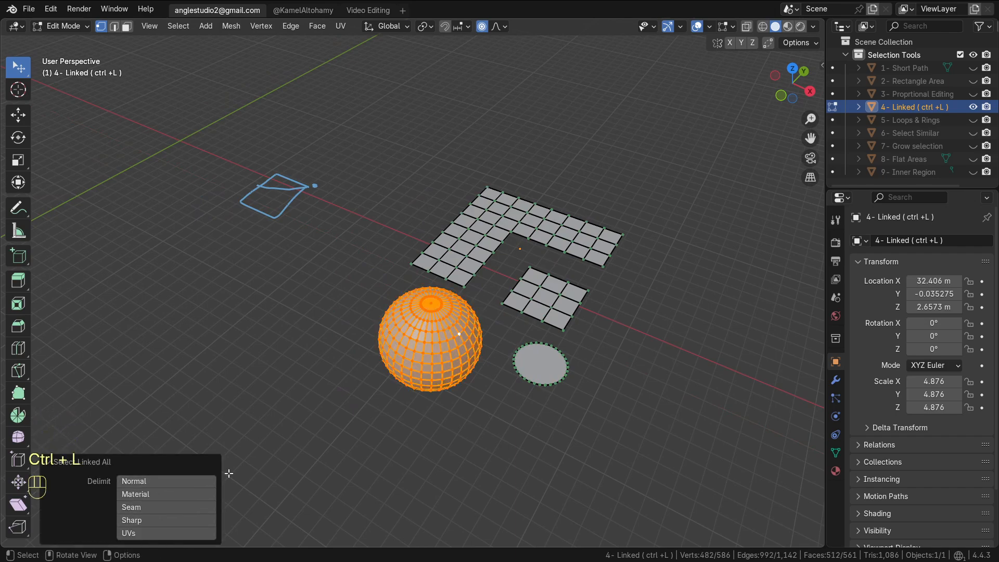
pyautogui.keyDown('shift'); pyautogui.moveTo(265, 456); pyautogui.dragTo(350, 431, button='middle'); pyautogui.keyUp('shift')
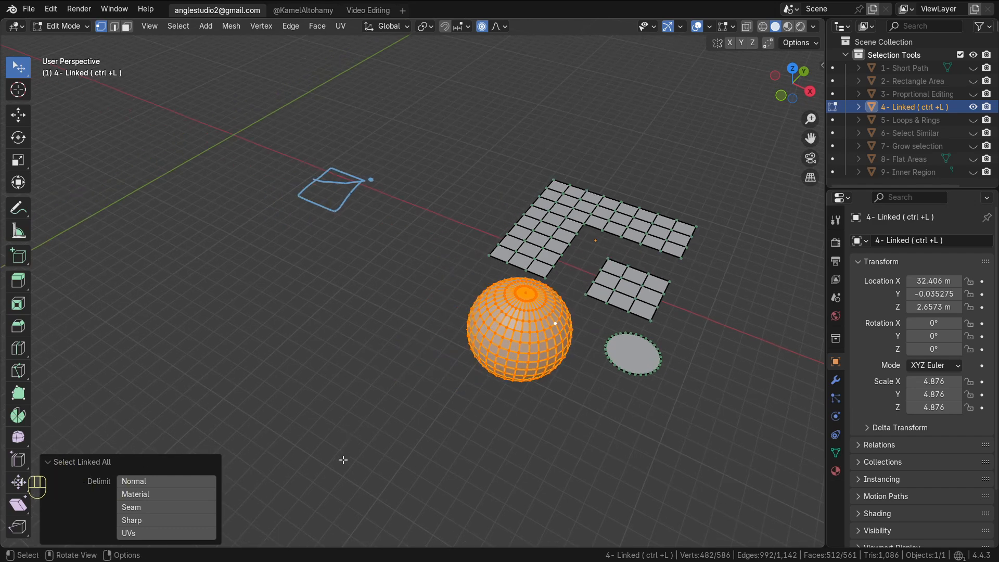
# Deselect all, switch to edge select mode, select two horizontal edge loops on the sphere and mark them as seams
pyautogui.hotkey('alt', 'a')
pyautogui.moveTo(484, 390); pyautogui.dragTo(503, 376, button='middle')
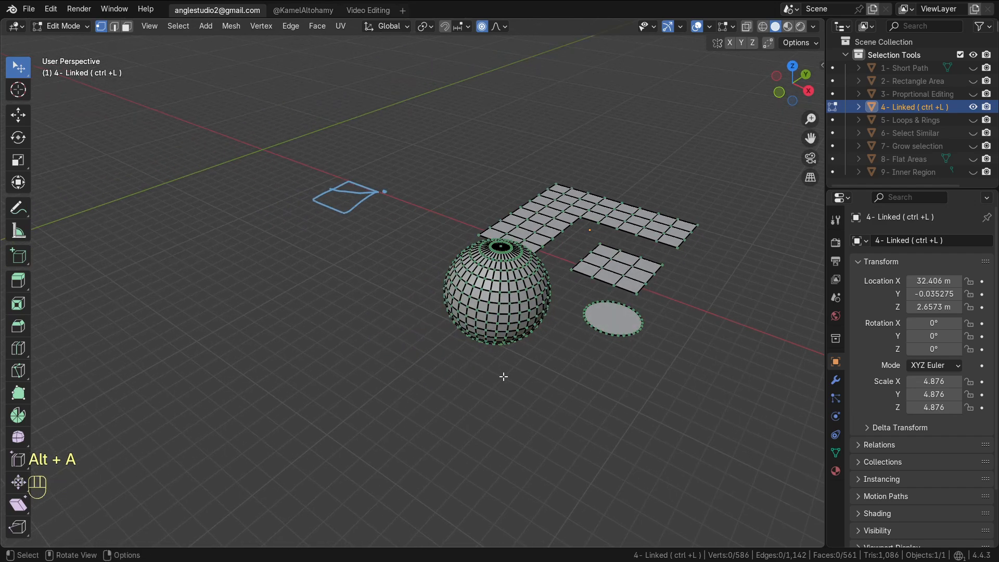
pyautogui.press('2')
pyautogui.keyDown('alt'); pyautogui.keyDown('shift'); pyautogui.click(524, 302); pyautogui.keyUp('shift'); pyautogui.keyUp('alt')
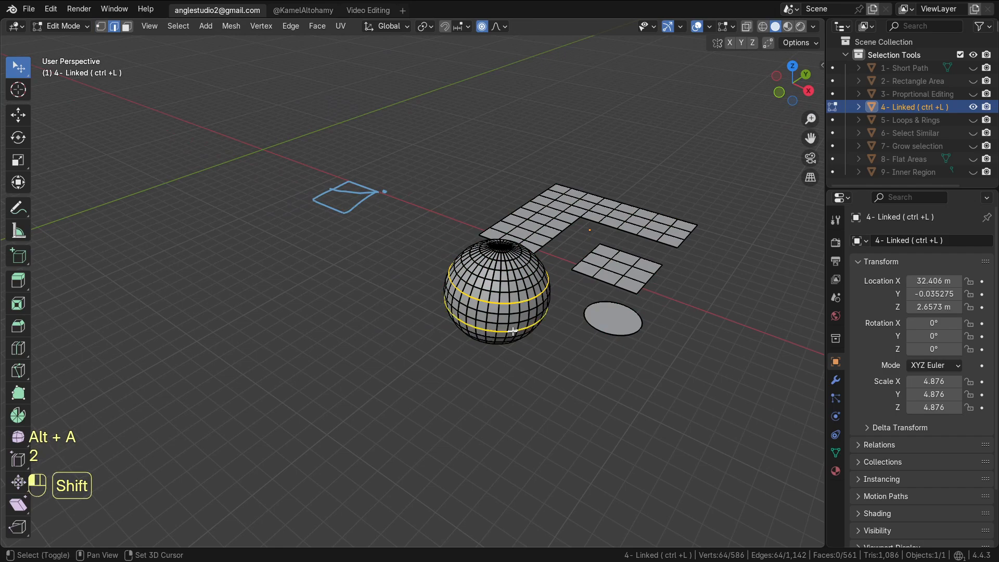
pyautogui.keyDown('alt'); pyautogui.keyDown('shift'); pyautogui.click(515, 331); pyautogui.keyUp('shift'); pyautogui.keyUp('alt')
pyautogui.hotkey('ctrl', 'e')
pyautogui.click(474, 435)
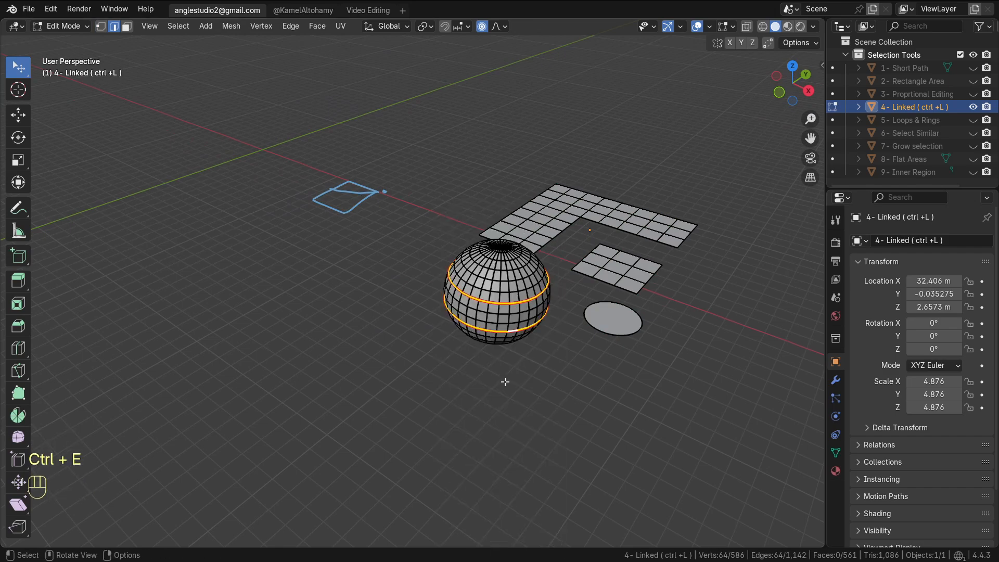
# Deselect, pick an element between the seams and select linked geometry with the delimit set to Seam
pyautogui.hotkey('alt', 'a')
pyautogui.scroll(3, 505, 384)
pyautogui.click(554, 338)
pyautogui.hotkey('ctrl', 'l')
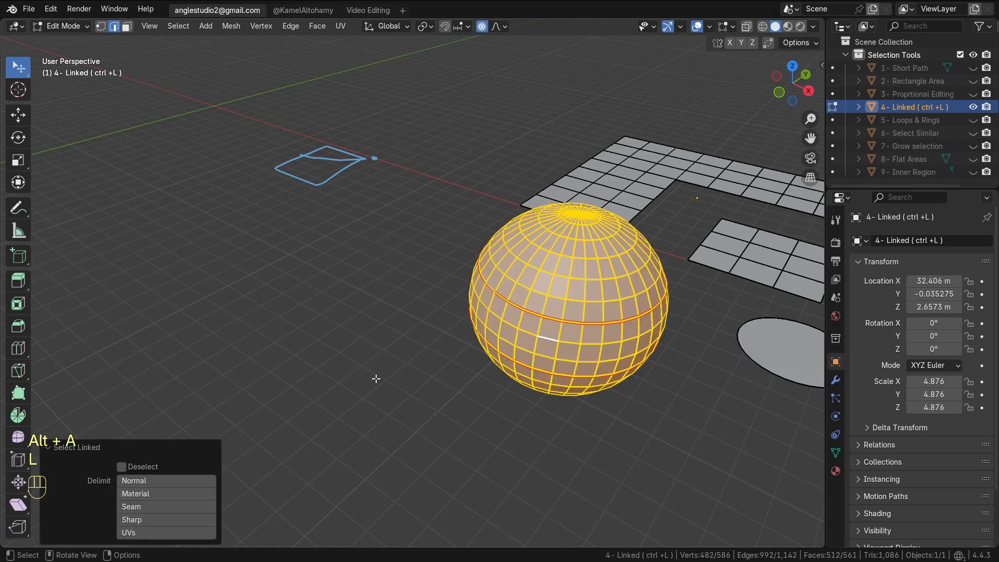
pyautogui.click(156, 506)
pyautogui.keyDown('alt'); pyautogui.moveTo(642, 350); pyautogui.dragTo(589, 299, button='middle'); pyautogui.keyUp('alt')
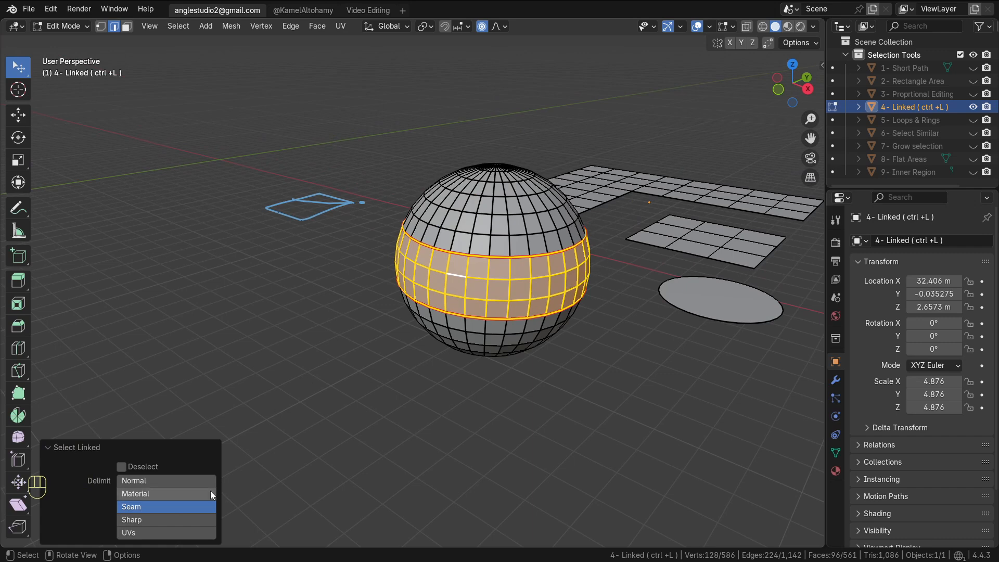
# Deselect all, select the small square grid with Select Linked All, and set its delimit to Normal
pyautogui.keyDown('alt'); pyautogui.keyDown('shift'); pyautogui.moveTo(453, 379); pyautogui.dragTo(326, 372, button='middle'); pyautogui.keyUp('shift'); pyautogui.keyUp('alt')
pyautogui.press('Tab')
pyautogui.press('Tab')
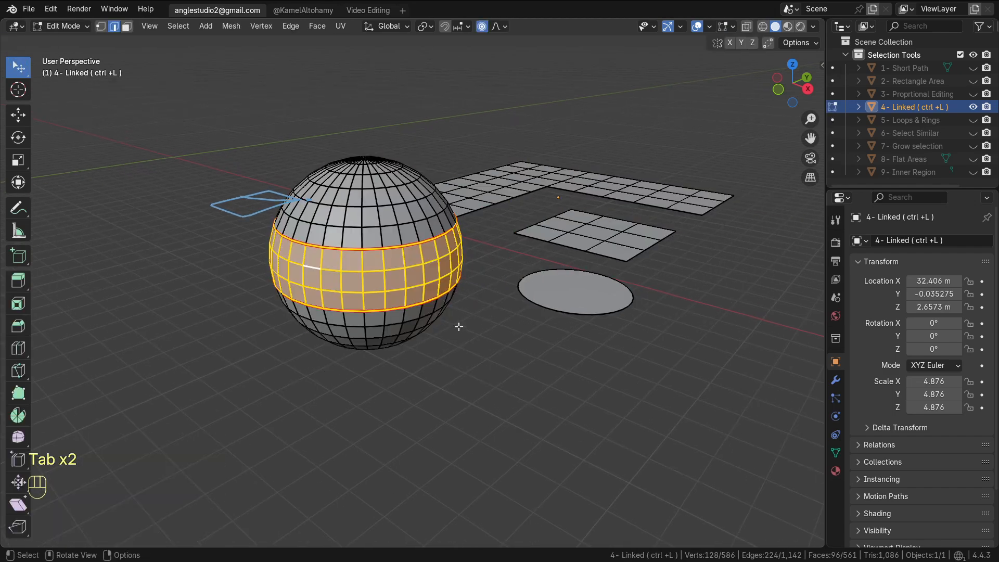
pyautogui.moveTo(458, 328); pyautogui.dragTo(469, 312, button='middle')
pyautogui.hotkey('alt', 'a')
pyautogui.keyDown('ctrl'); pyautogui.click(592, 270); pyautogui.keyUp('ctrl')
pyautogui.hotkey('ctrl', 'l')
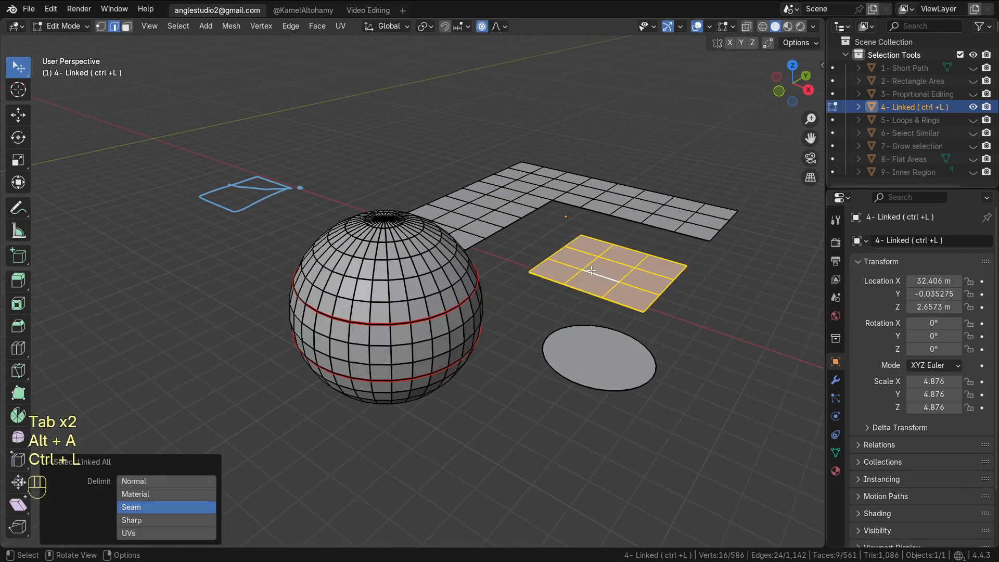
pyautogui.click(137, 479)
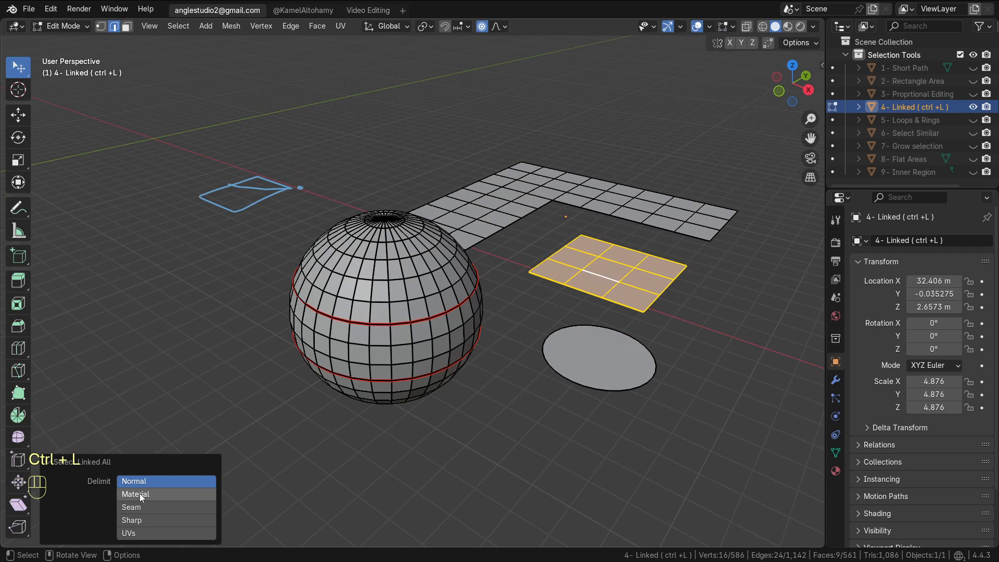
# Exit Edit Mode, hide 4- Linked ( ctrl +L ) and show the 5- Loops & Rings object
pyautogui.scroll(-5, 546, 296)
pyautogui.press('Tab')
pyautogui.scroll(-2, 554, 307)
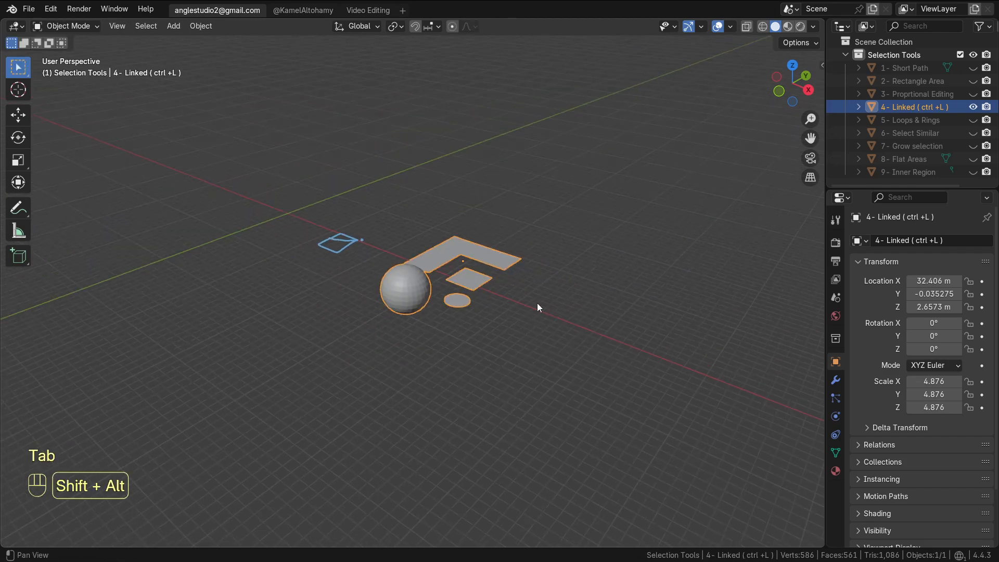
pyautogui.keyDown('alt'); pyautogui.keyDown('shift'); pyautogui.moveTo(537, 303); pyautogui.dragTo(455, 298); pyautogui.keyUp('shift'); pyautogui.keyUp('alt')
pyautogui.click(974, 108)
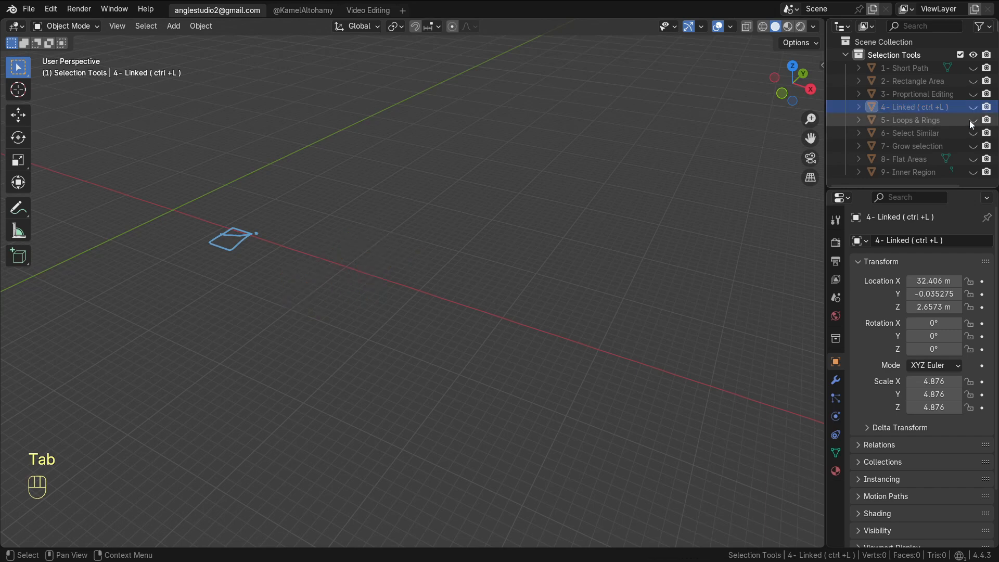
pyautogui.click(974, 120)
pyautogui.keyDown('alt'); pyautogui.keyDown('shift'); pyautogui.moveTo(581, 302); pyautogui.dragTo(576, 299); pyautogui.keyUp('shift'); pyautogui.keyUp('alt')
pyautogui.scroll(3, 576, 299)
# Open the Preferences window, review the Input mouse settings, and close it
pyautogui.click(51, 9)
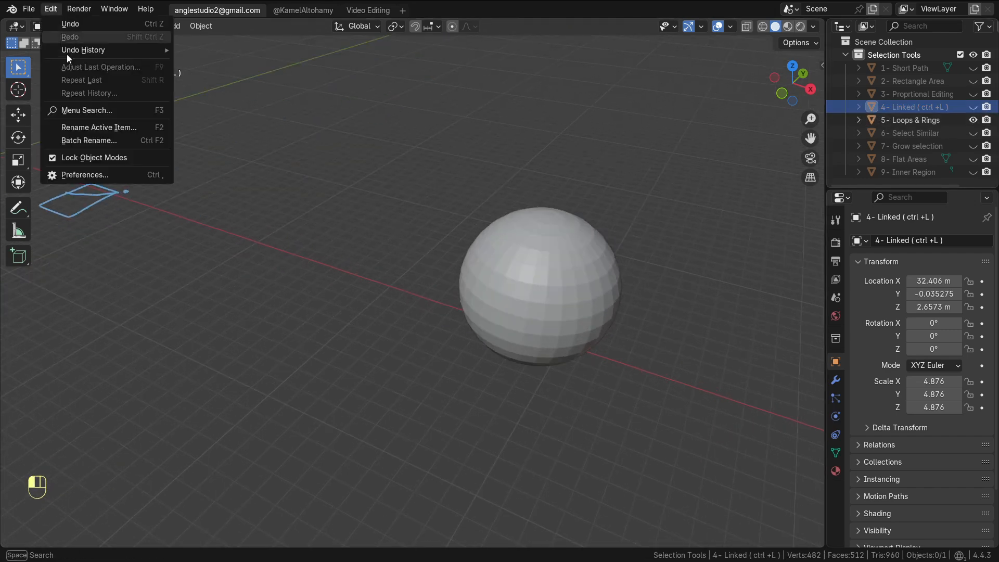
pyautogui.click(91, 177)
pyautogui.click(44, 177)
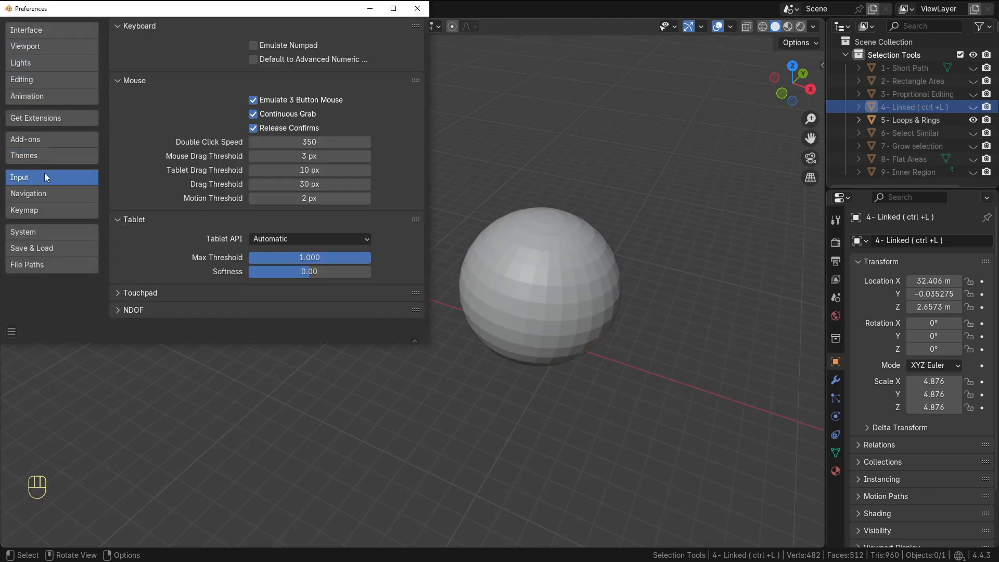
pyautogui.click(417, 8)
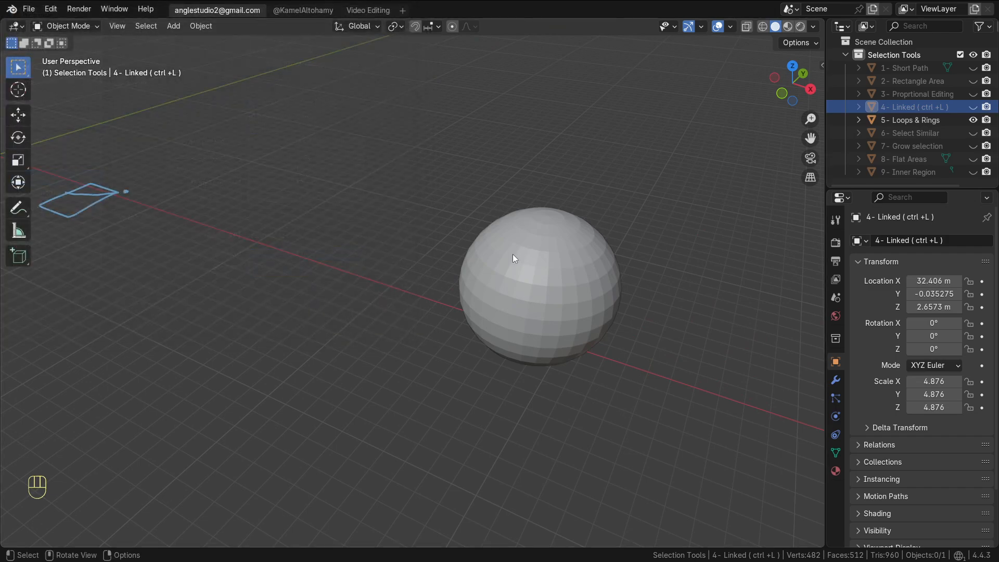
# Select the sphere, enter Edit Mode, deselect all and select a horizontal edge loop around its middle
pyautogui.click(514, 254)
pyautogui.keyDown('alt'); pyautogui.moveTo(516, 255); pyautogui.dragTo(499, 287); pyautogui.keyUp('alt')
pyautogui.press('Tab')
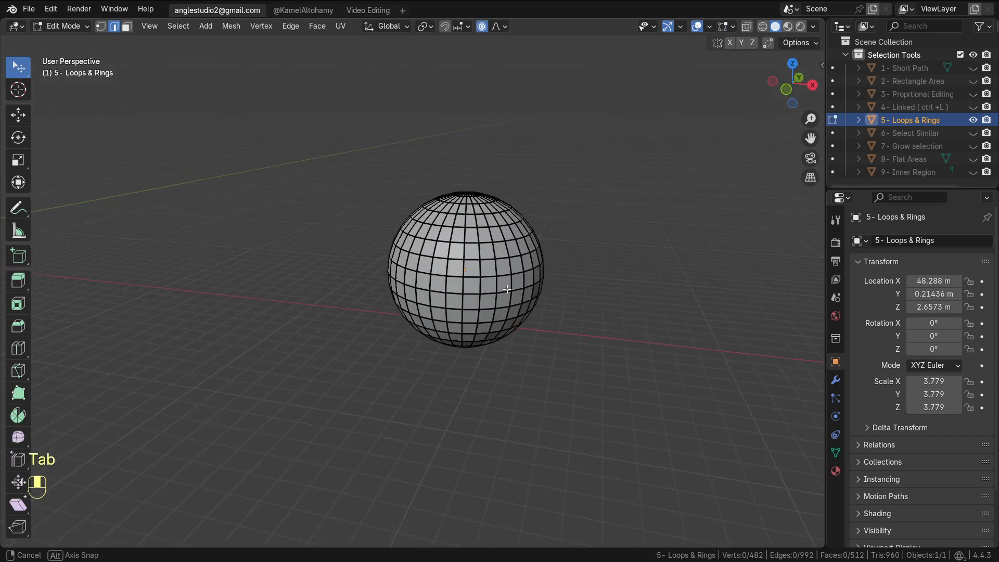
pyautogui.scroll(2, 499, 287)
pyautogui.hotkey('alt', 'a')
pyautogui.keyDown('alt'); pyautogui.click(517, 268); pyautogui.keyUp('alt')
pyautogui.keyDown('alt'); pyautogui.click(510, 304); pyautogui.keyUp('alt')
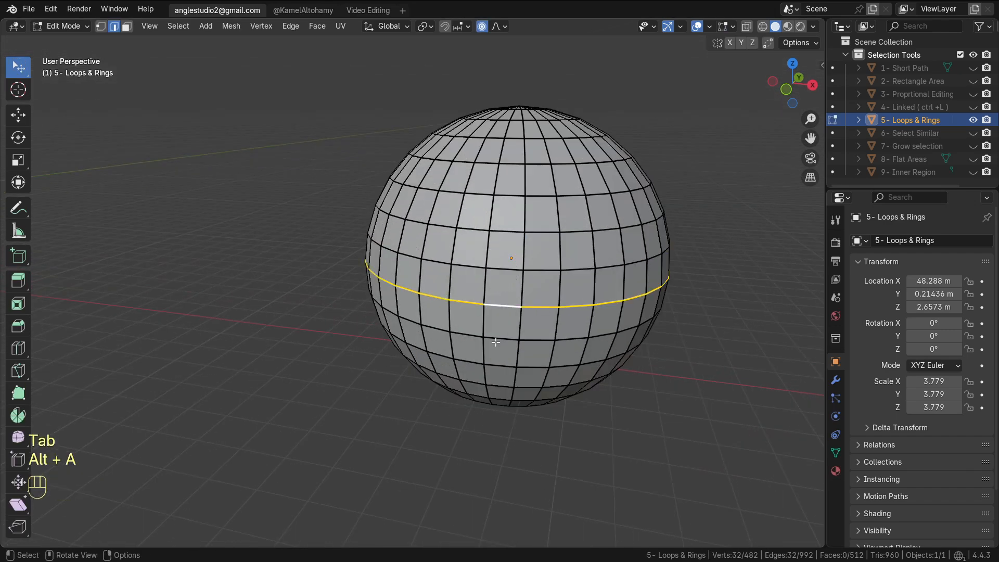
# Select horizontal edge loops one after another, moving up the sphere to the loop near its top
pyautogui.keyDown('alt'); pyautogui.click(496, 343); pyautogui.keyUp('alt')
pyautogui.keyDown('alt'); pyautogui.click(498, 366); pyautogui.keyUp('alt')
pyautogui.keyDown('alt'); pyautogui.click(503, 340); pyautogui.keyUp('alt')
pyautogui.keyDown('alt'); pyautogui.click(502, 305); pyautogui.keyUp('alt')
pyautogui.keyDown('alt'); pyautogui.click(506, 269); pyautogui.keyUp('alt')
pyautogui.keyDown('alt'); pyautogui.click(509, 231); pyautogui.keyUp('alt')
pyautogui.keyDown('alt'); pyautogui.click(507, 196); pyautogui.keyUp('alt')
pyautogui.keyDown('alt'); pyautogui.click(507, 163); pyautogui.keyUp('alt')
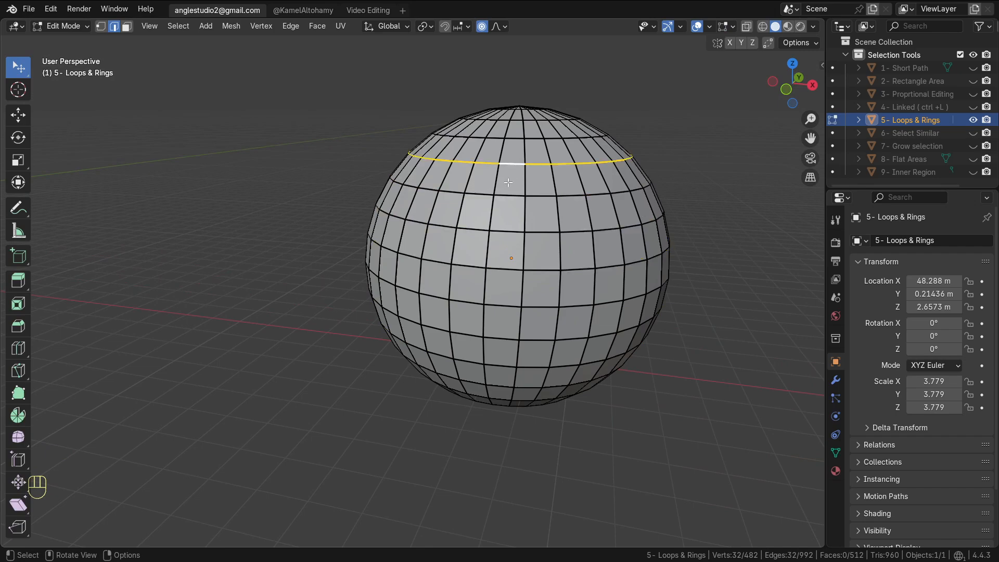
# Deselect all and select rings of vertical edges around the sphere at several heights
pyautogui.hotkey('alt', 'a')
pyautogui.keyDown('shift'); pyautogui.moveTo(499, 254); pyautogui.dragTo(459, 231, button='middle'); pyautogui.keyUp('shift')
pyautogui.keyDown('ctrl'); pyautogui.doubleClick(442, 215); pyautogui.keyUp('ctrl')
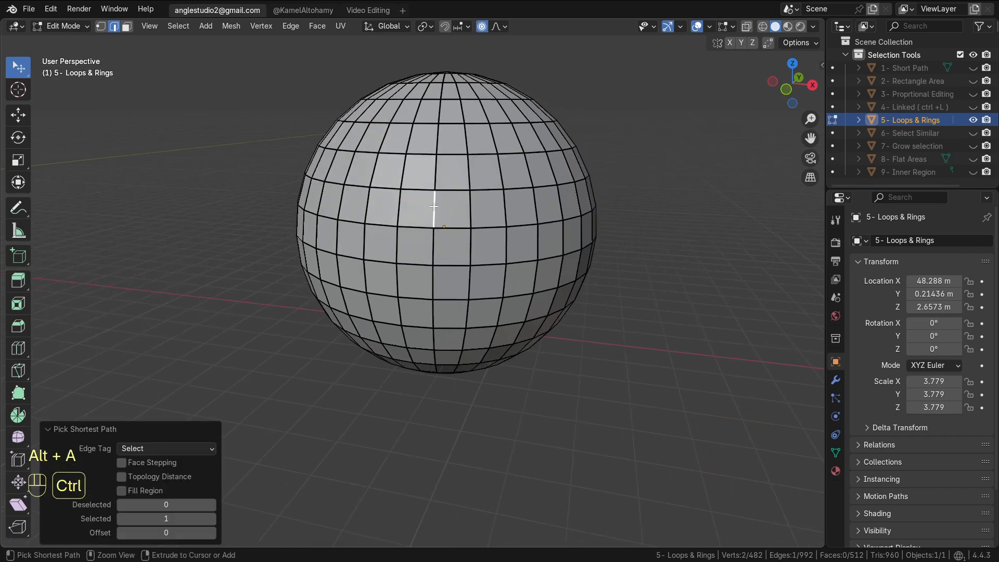
pyautogui.keyDown('ctrl'); pyautogui.doubleClick(438, 175); pyautogui.keyUp('ctrl')
pyautogui.keyDown('ctrl'); pyautogui.doubleClick(437, 140); pyautogui.keyUp('ctrl')
pyautogui.keyDown('ctrl'); pyautogui.doubleClick(435, 207); pyautogui.keyUp('ctrl')
# Select single vertical edges and then a full vertical edge loop running through the sphere's poles
pyautogui.keyDown('ctrl'); pyautogui.click(435, 257); pyautogui.keyUp('ctrl')
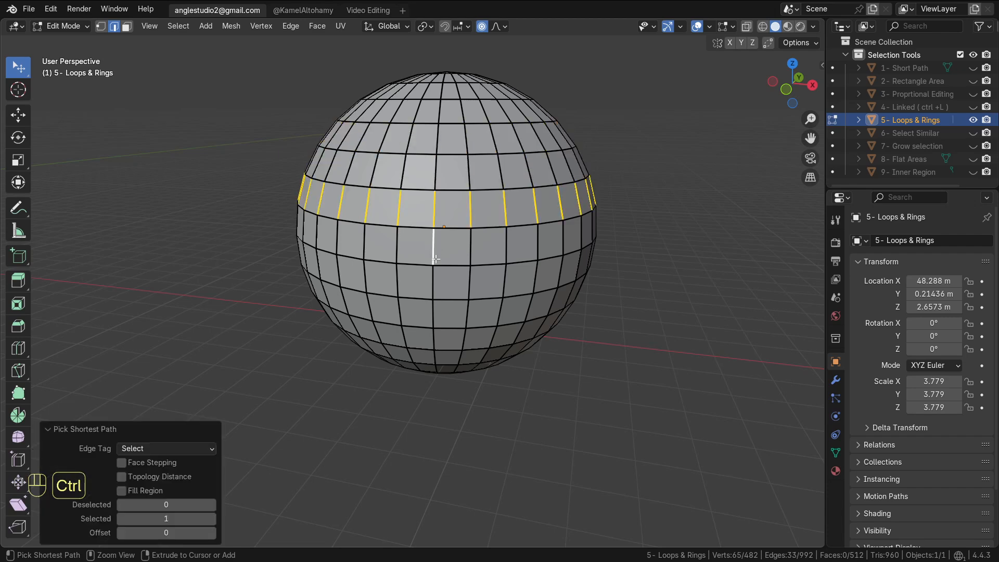
pyautogui.doubleClick(436, 269)
pyautogui.click(481, 244)
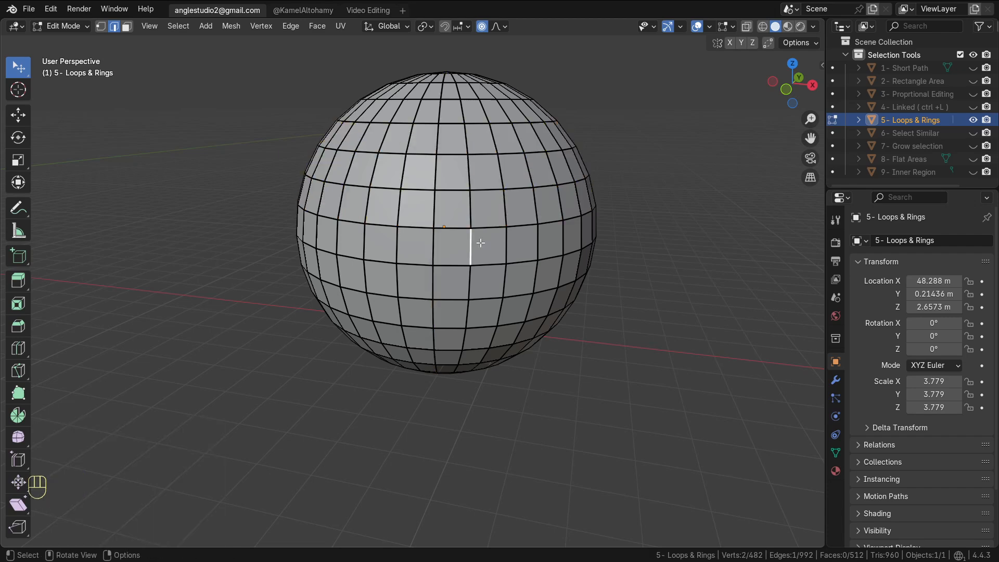
pyautogui.click(470, 213)
pyautogui.doubleClick(470, 216)
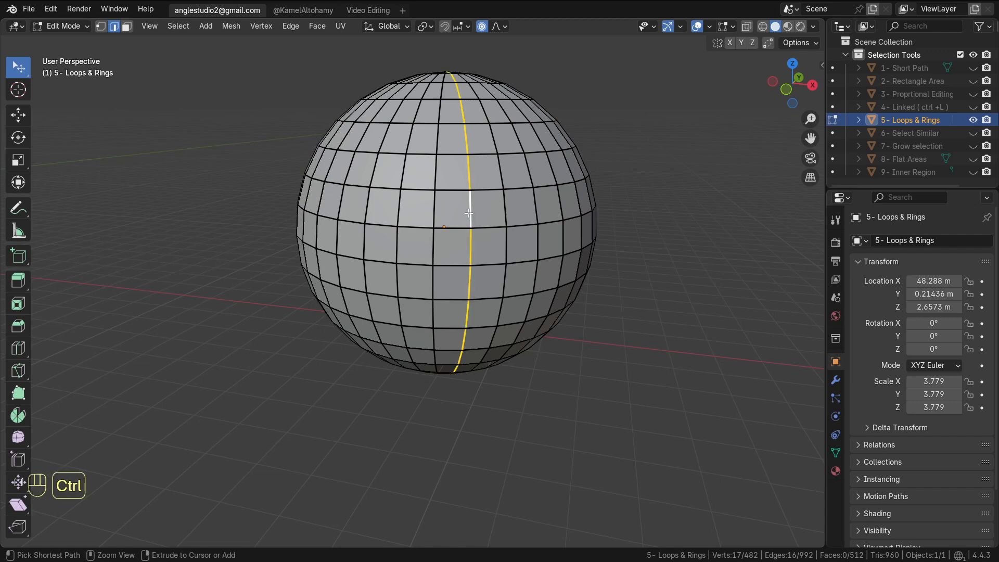
pyautogui.keyDown('ctrl'); pyautogui.doubleClick(471, 220); pyautogui.keyUp('ctrl')
# Deselect all, select a single edge on the upper sphere, and browse the Select menu options
pyautogui.hotkey('alt', 'a')
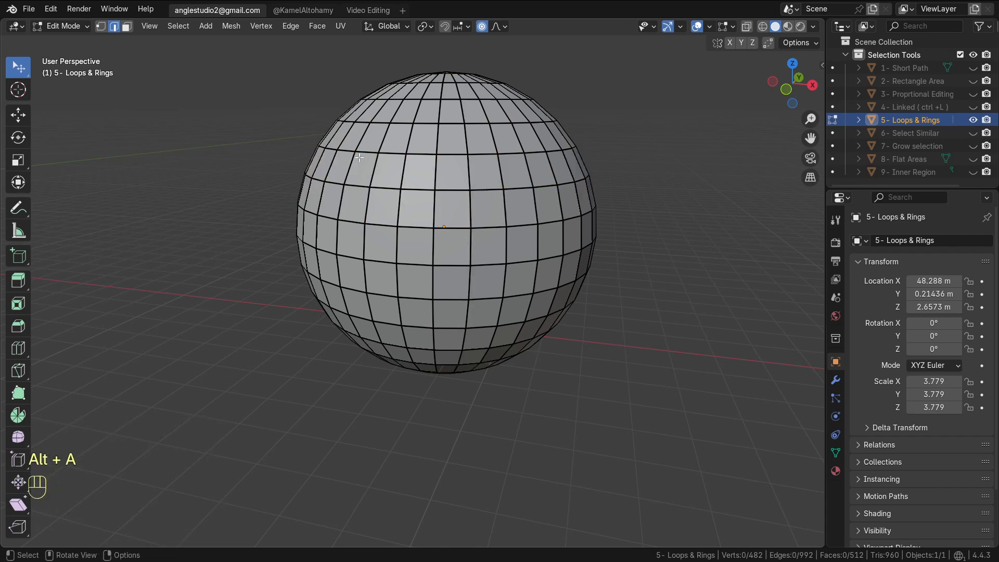
pyautogui.click(400, 167)
pyautogui.click(177, 26)
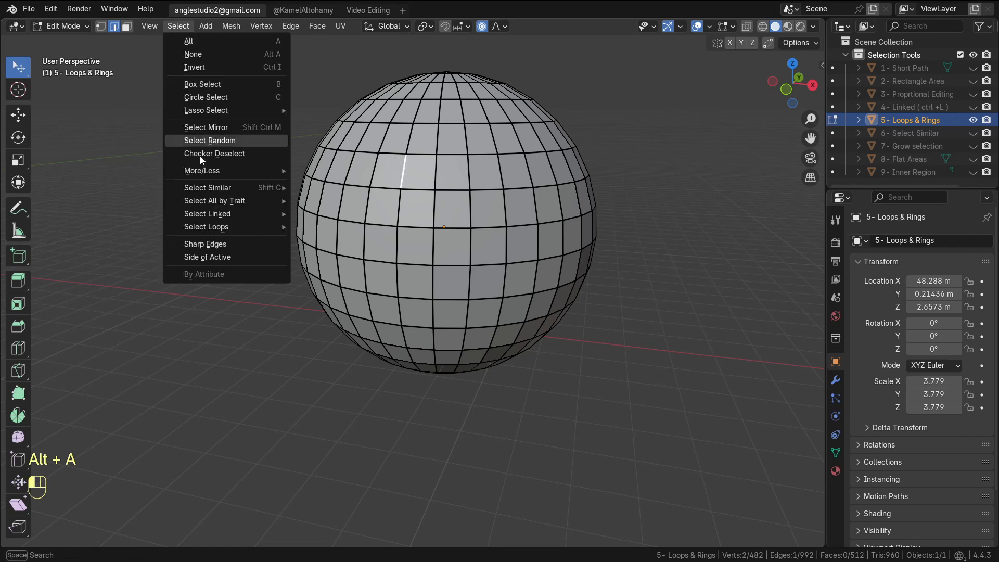
pyautogui.moveTo(229, 227)
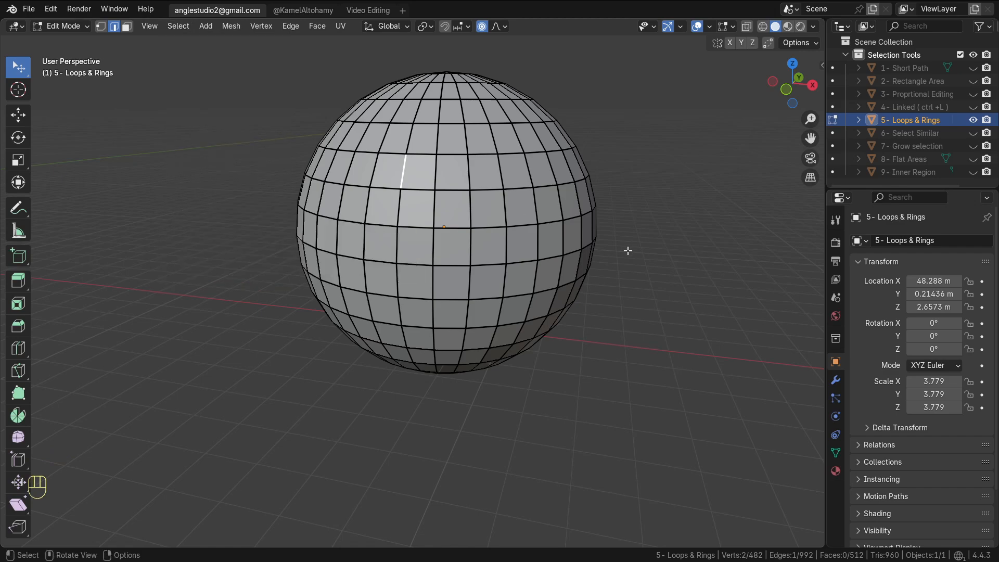
pyautogui.moveTo(629, 250); pyautogui.dragTo(552, 265, button='middle')
# Select all of the sphere's geometry and then deselect everything
pyautogui.hotkey('alt', 'a')
pyautogui.scroll(-5, 551, 264)
pyautogui.press('a')
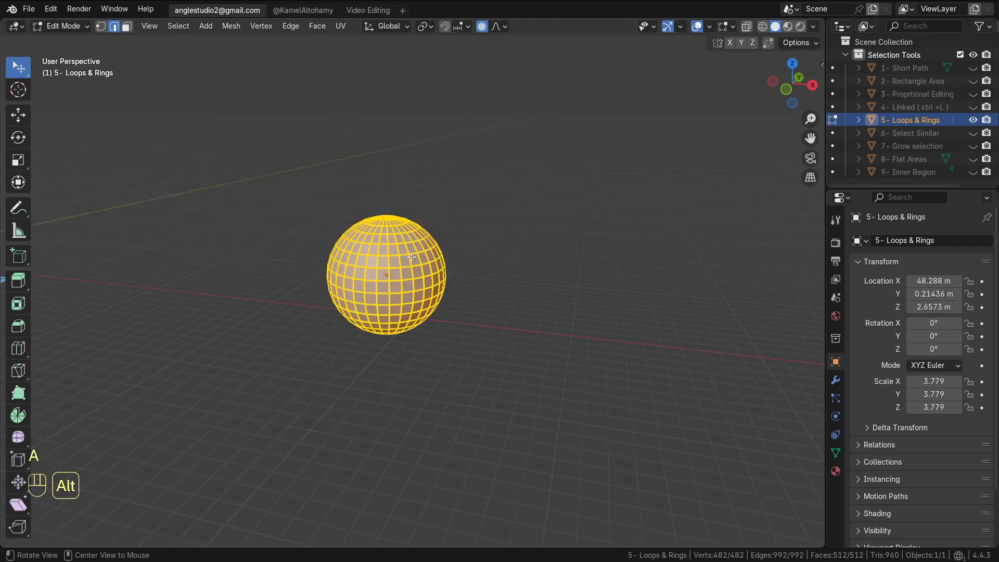
pyautogui.hotkey('alt', 'a')
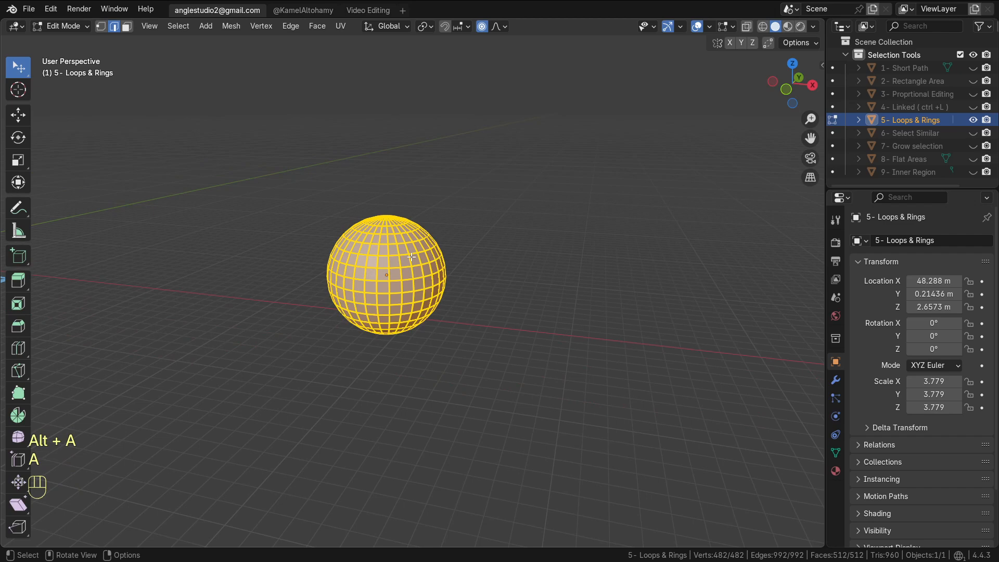
pyautogui.hotkey('alt', 'a')
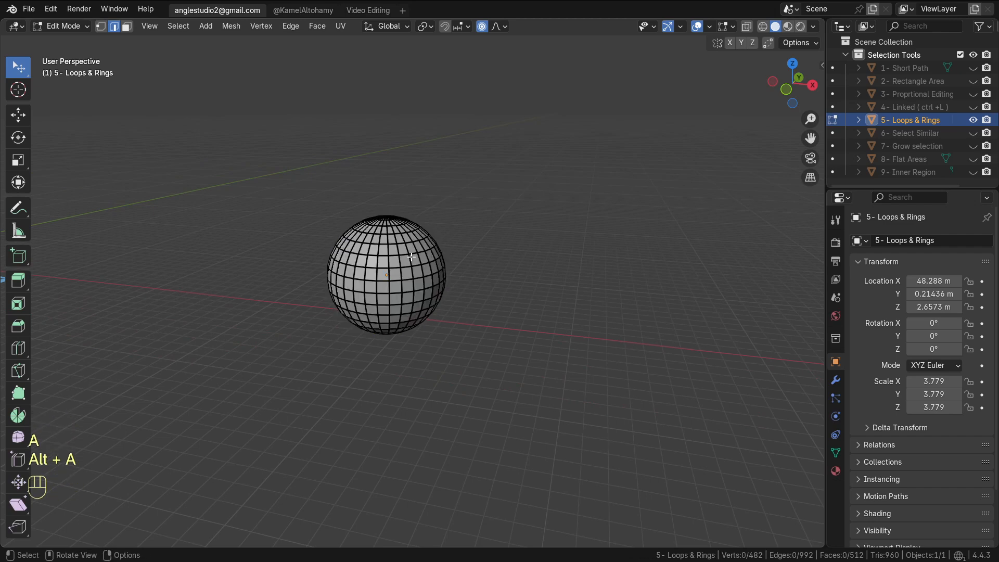
# Box-select a face on the sphere and grow the selection twice
pyautogui.scroll(3, 396, 268)
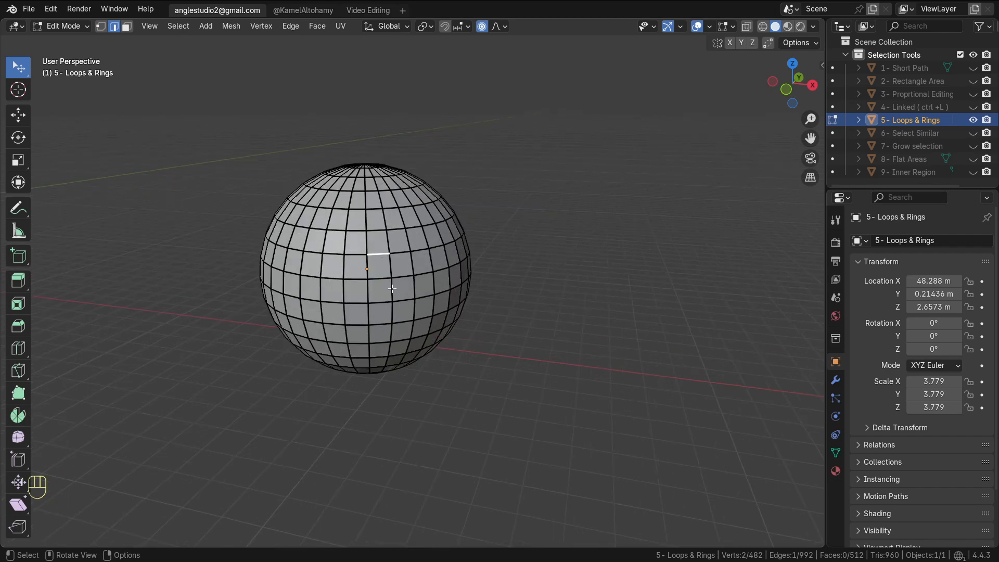
pyautogui.press('b')
pyautogui.moveTo(397, 275); pyautogui.dragTo(355, 307)
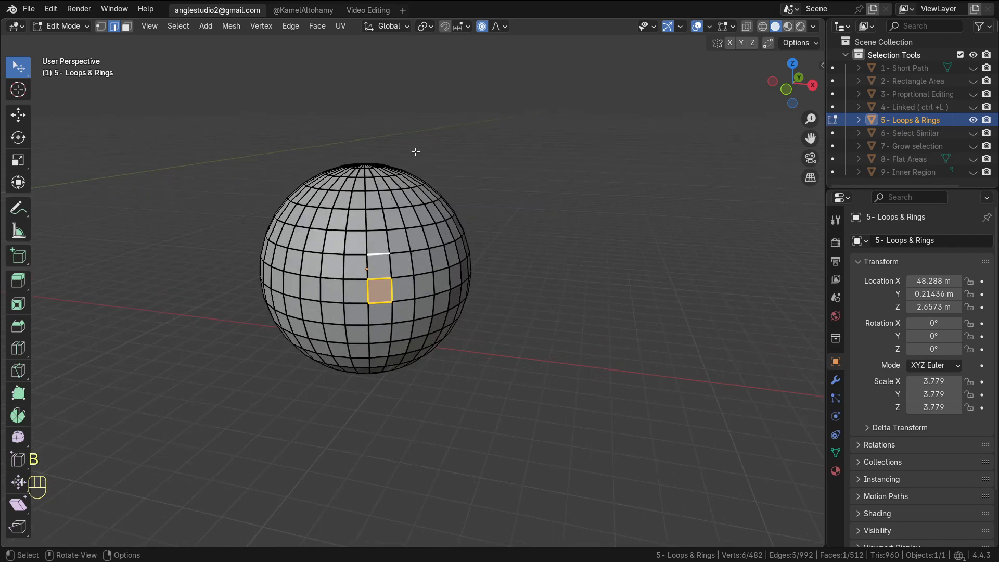
pyautogui.press('ctrl+KP_Add')
pyautogui.press('ctrl+KP_Add')
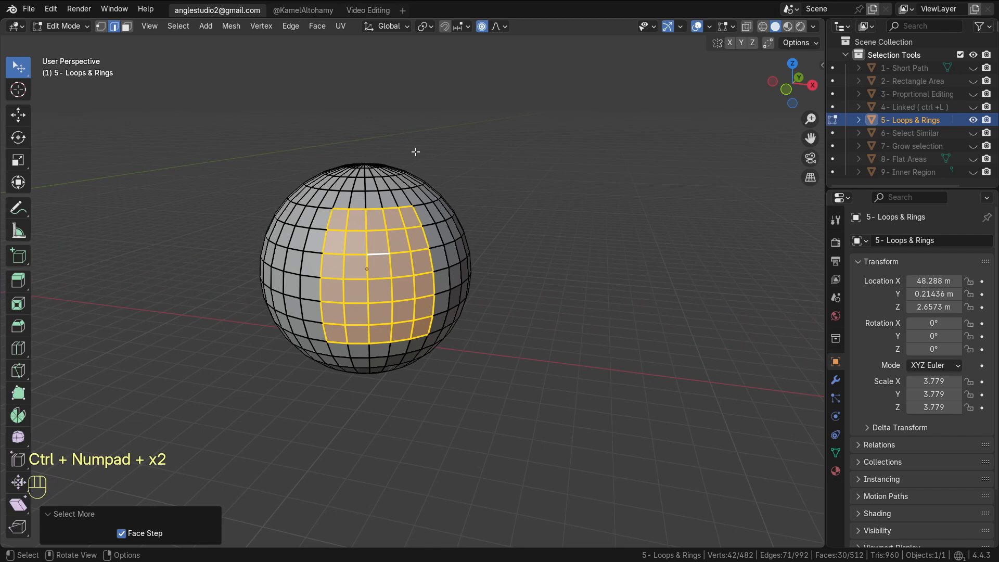
# Invert the selection and switch to face select mode
pyautogui.hotkey('ctrl', 'i')
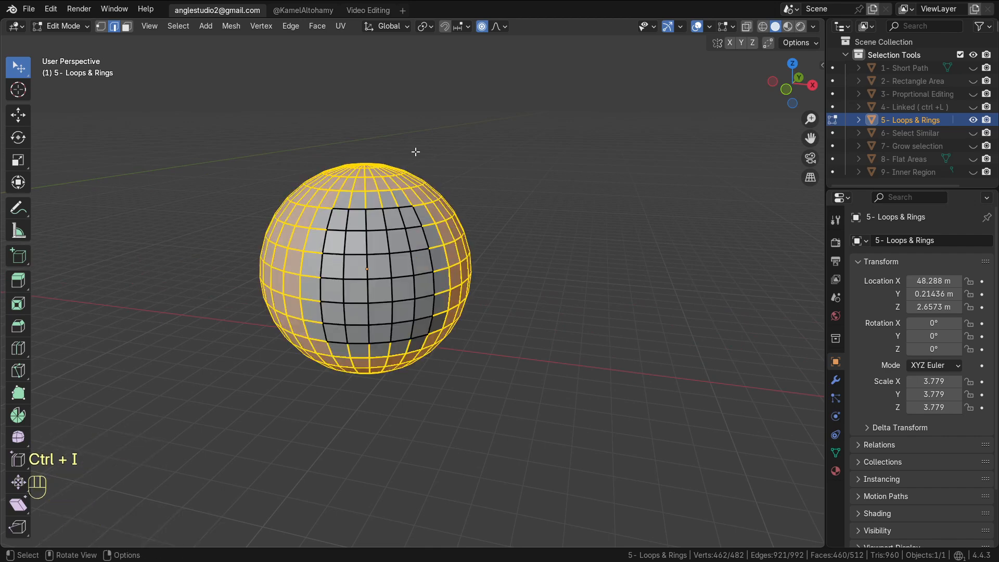
pyautogui.click(150, 26)
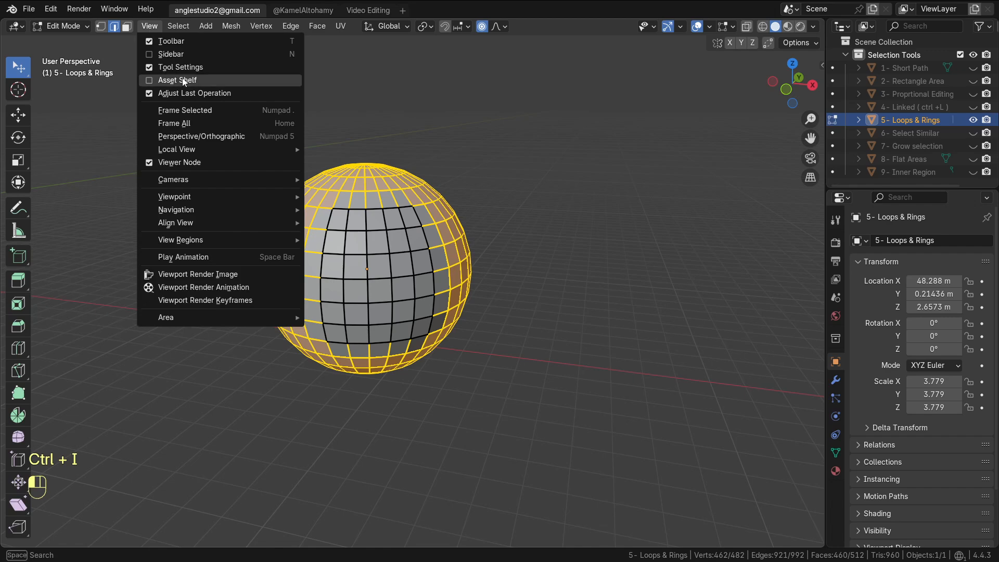
pyautogui.click(177, 26)
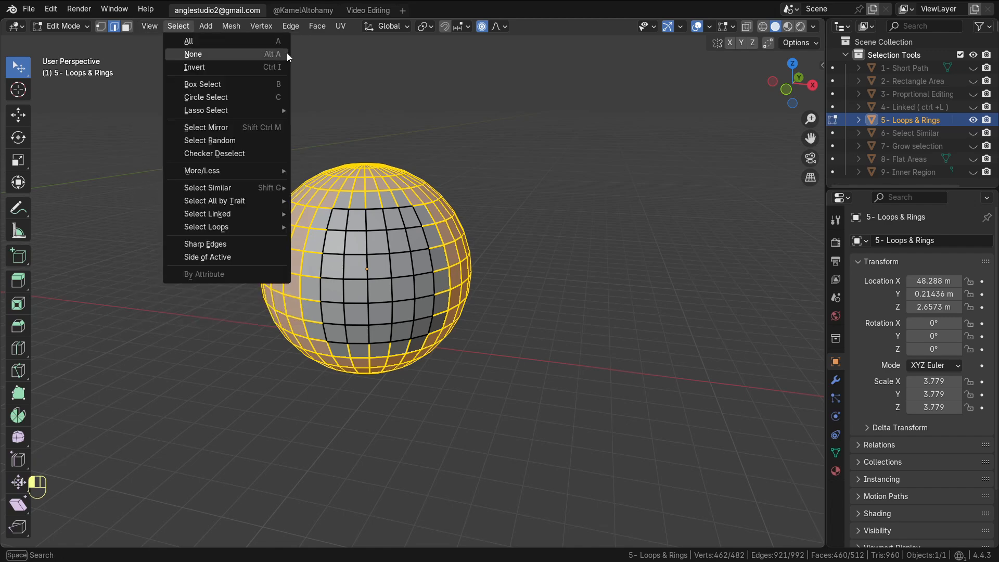
pyautogui.click(126, 26)
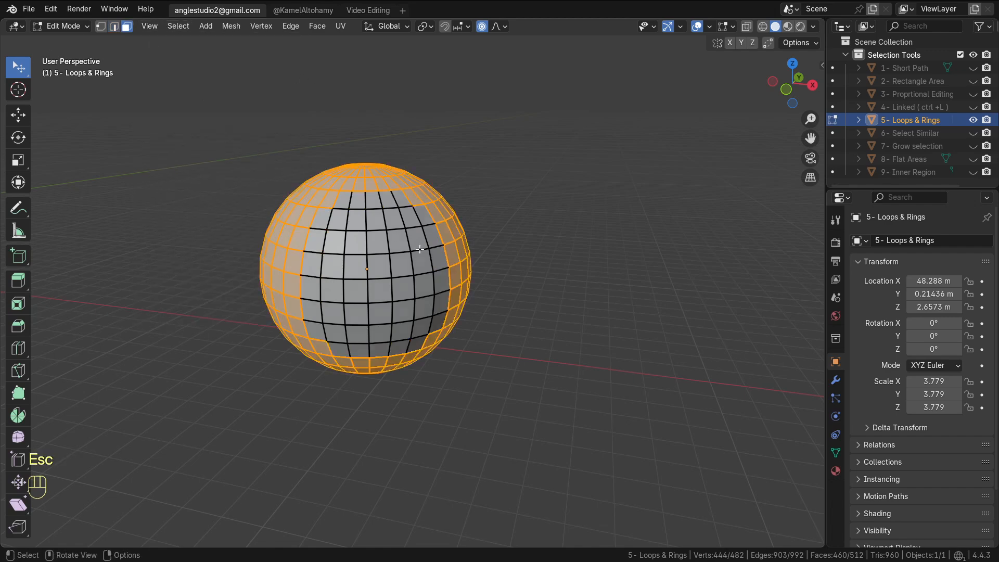
# Select a rectangular region of faces between two corner faces with shortest path fill, then invert it
pyautogui.click(417, 237)
pyautogui.keyDown('ctrl'); pyautogui.keyDown('shift'); pyautogui.click(339, 337); pyautogui.keyUp('shift'); pyautogui.keyUp('ctrl')
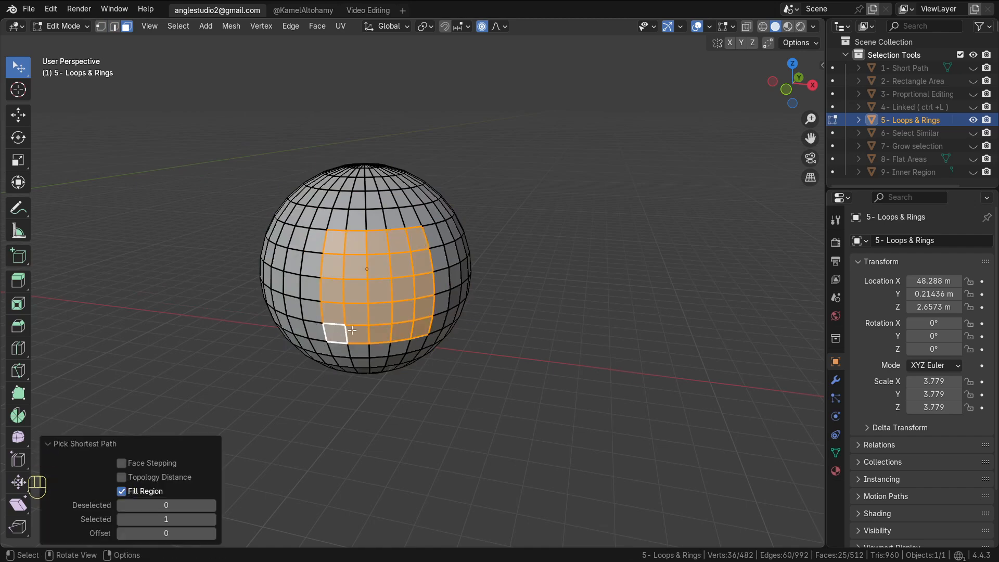
pyautogui.hotkey('ctrl', 'i')
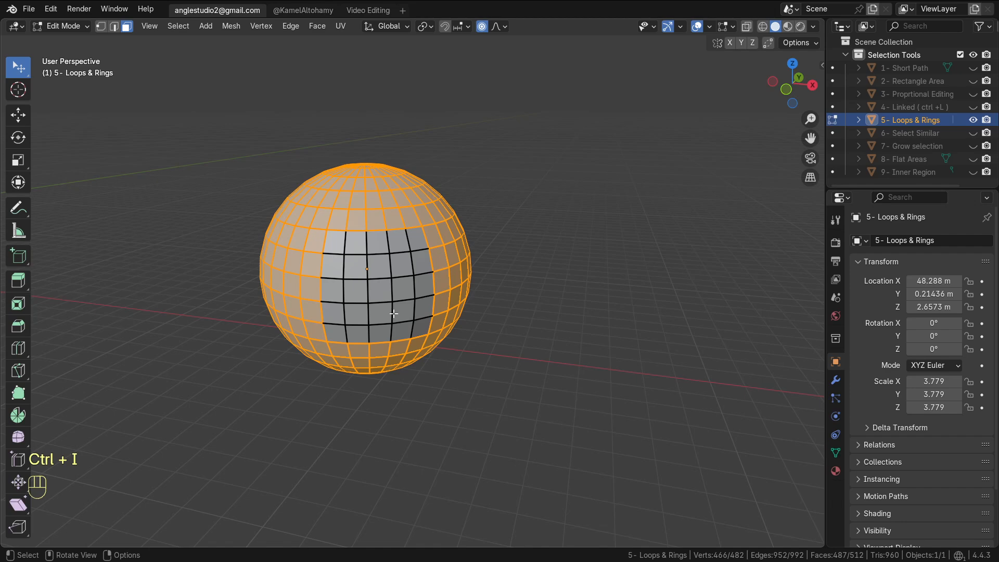
# Hide the Loops & Rings sphere, show the Select Similar cube, and enter its Edit Mode
pyautogui.press('Tab')
pyautogui.scroll(-5, 468, 320)
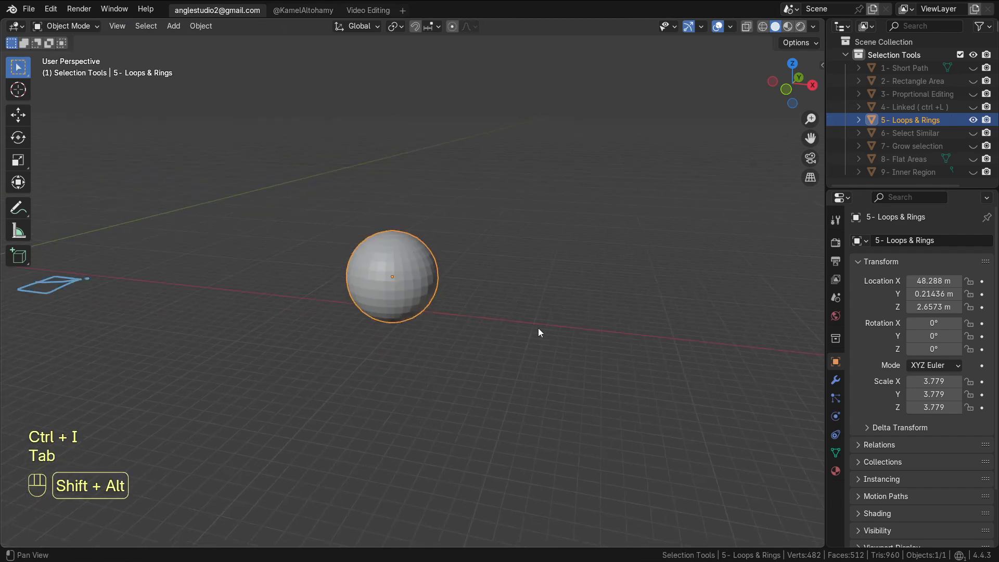
pyautogui.click(971, 121)
pyautogui.click(973, 134)
pyautogui.keyDown('alt'); pyautogui.keyDown('shift'); pyautogui.moveTo(542, 310); pyautogui.dragTo(413, 311, button='middle'); pyautogui.keyUp('shift'); pyautogui.keyUp('alt')
pyautogui.scroll(5, 472, 314)
pyautogui.click(413, 309)
pyautogui.press('Tab')
pyautogui.scroll(3, 409, 305)
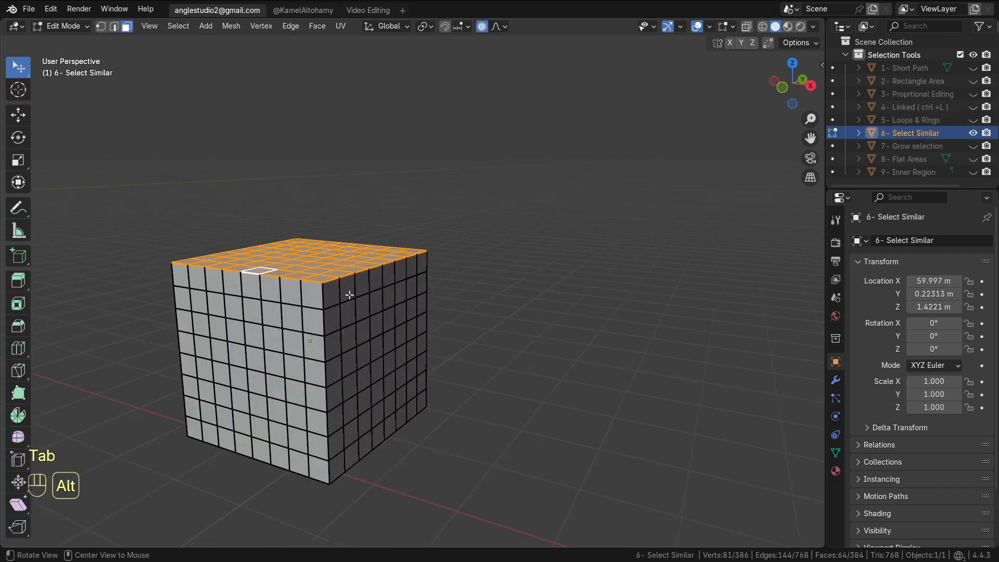
# Deselect all, select one face on the cube's top, and select similar faces by Area
pyautogui.hotkey('alt', 'a')
pyautogui.keyDown('alt'); pyautogui.moveTo(349, 295); pyautogui.dragTo(346, 315, button='middle'); pyautogui.keyUp('alt')
pyautogui.click(320, 401)
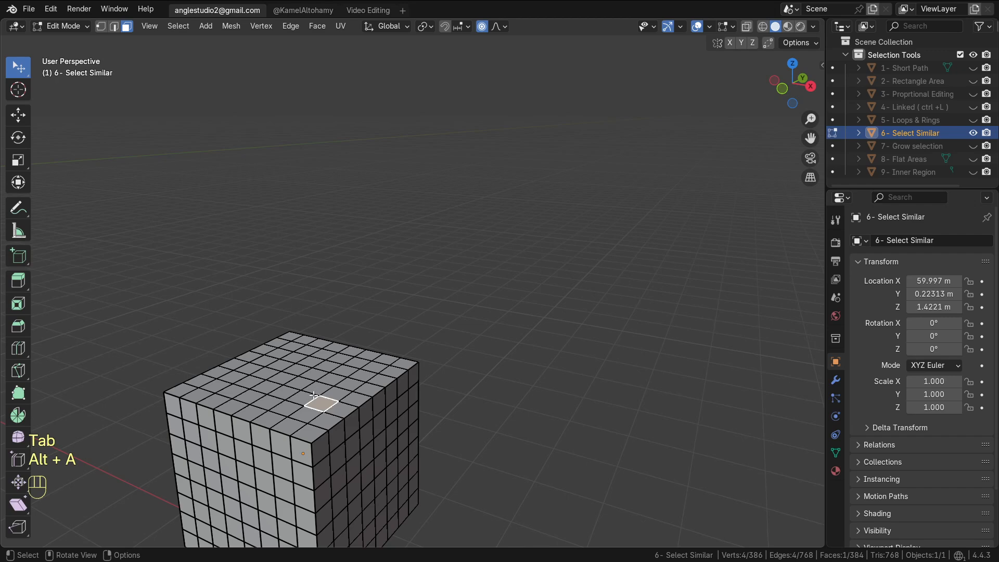
pyautogui.keyDown('shift'); pyautogui.click(305, 397); pyautogui.keyUp('shift')
pyautogui.keyDown('shift'); pyautogui.click(318, 391); pyautogui.keyUp('shift')
pyautogui.keyDown('shift'); pyautogui.click(335, 395); pyautogui.keyUp('shift')
pyautogui.click(324, 403)
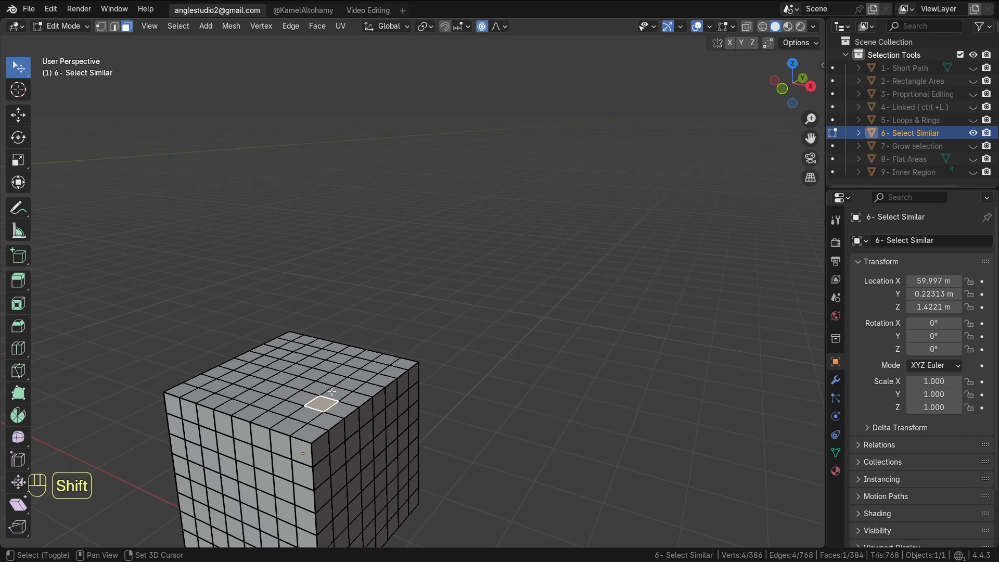
pyautogui.hotkey('shift', 'g')
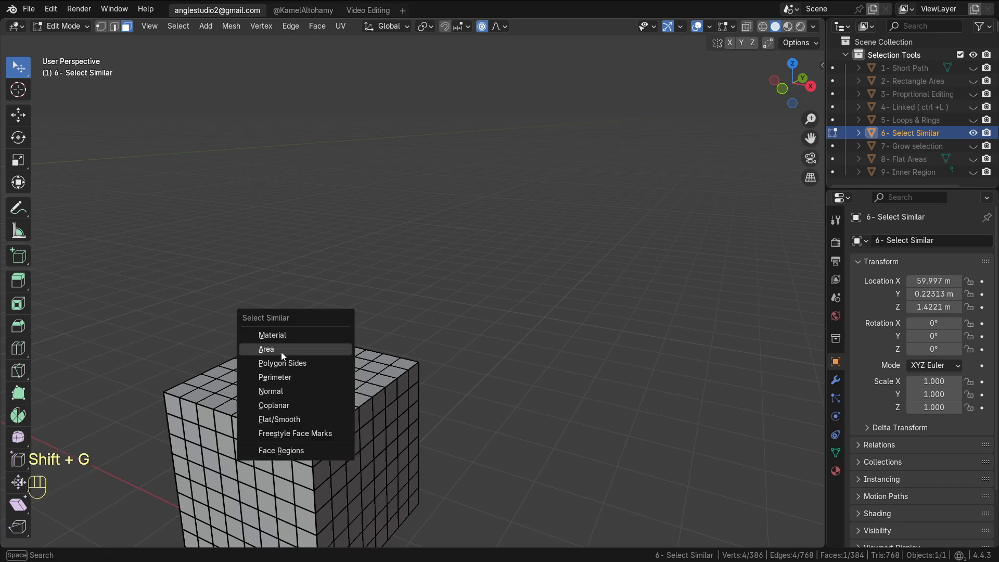
pyautogui.click(281, 352)
# Insert a loop cut across the cube's top face
pyautogui.hotkey('ctrl', 'r')
pyautogui.click(328, 411)
pyautogui.click(332, 403)
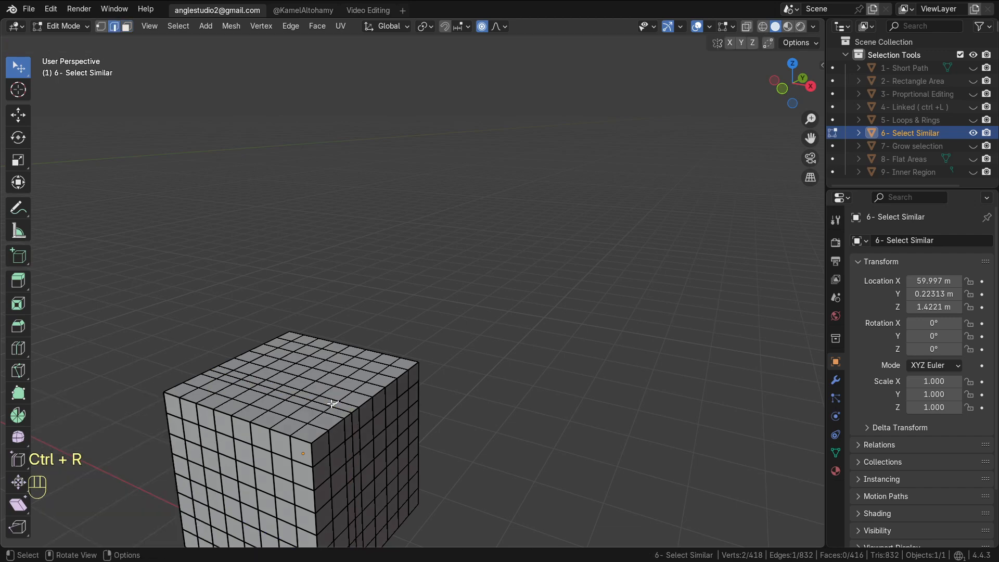
# Select one of the new narrow faces and select similar faces by Area
pyautogui.press('3')
pyautogui.hotkey('shift', 'g')
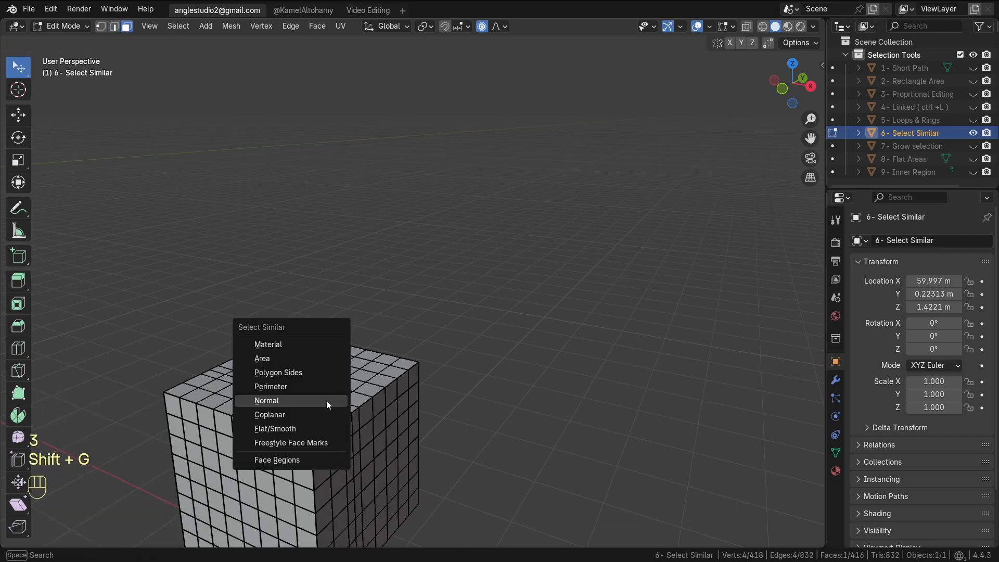
pyautogui.click(262, 363)
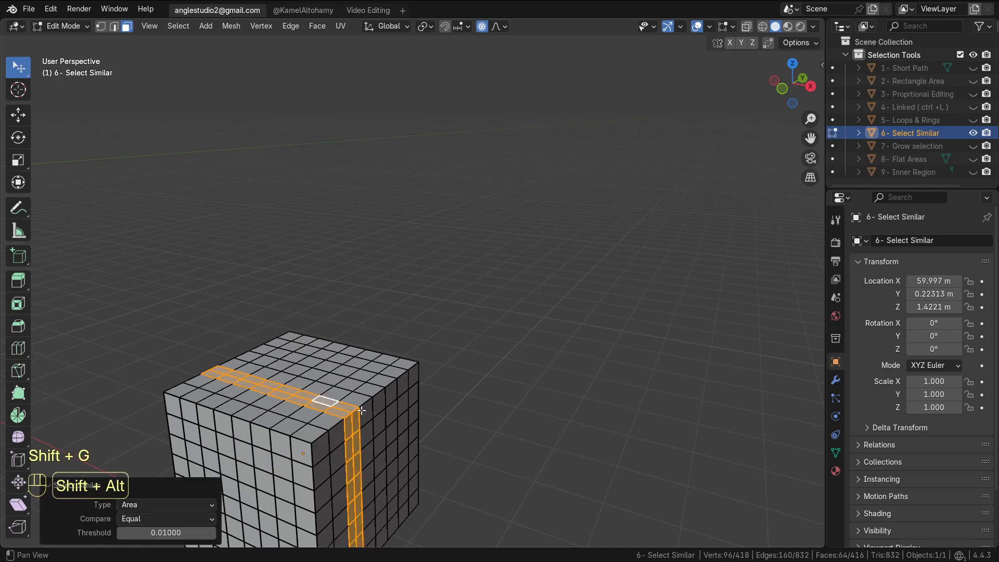
# Inspect the selected narrow face strip up close, then deselect everything
pyautogui.scroll(5, 362, 228)
pyautogui.keyDown('alt'); pyautogui.keyDown('shift'); pyautogui.moveTo(323, 417); pyautogui.dragTo(304, 334); pyautogui.keyUp('shift'); pyautogui.keyUp('alt')
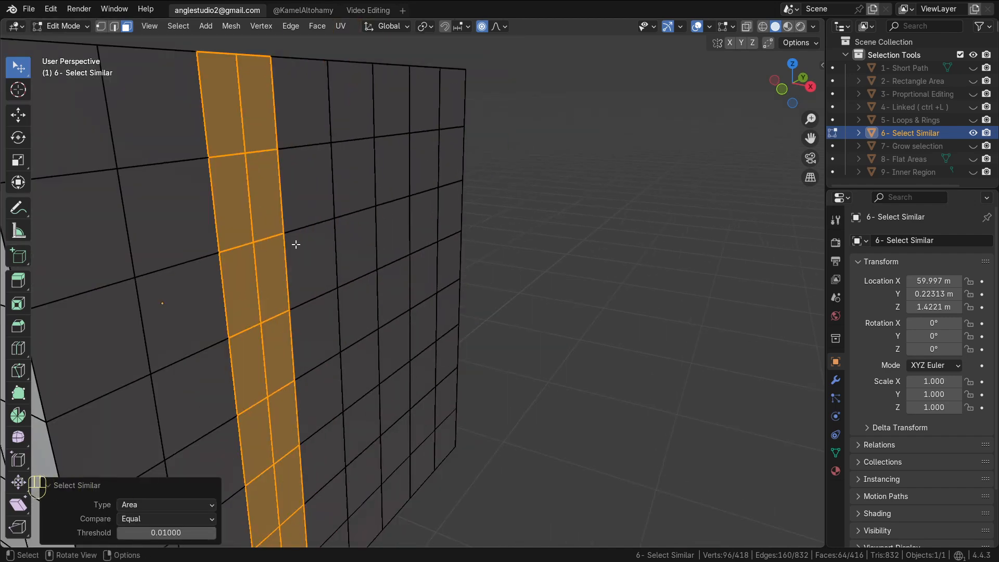
pyautogui.scroll(-8, 473, 279)
pyautogui.keyDown('alt'); pyautogui.moveTo(518, 308); pyautogui.dragTo(298, 331); pyautogui.keyUp('alt')
pyautogui.hotkey('alt', 'a')
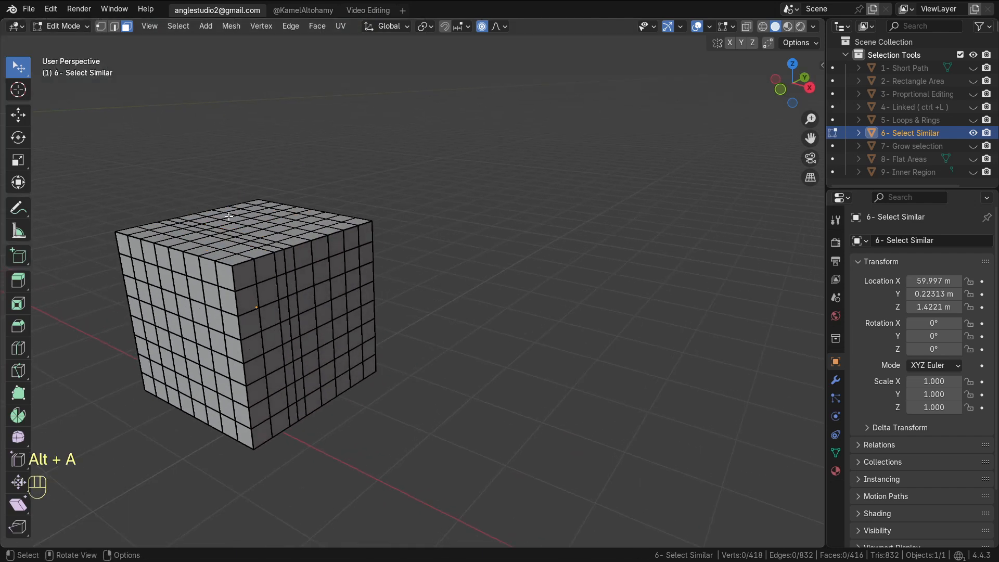
# Insert a vertical loop cut through a face column on the cube's side
pyautogui.scroll(4, 281, 276)
pyautogui.scroll(-4, 285, 308)
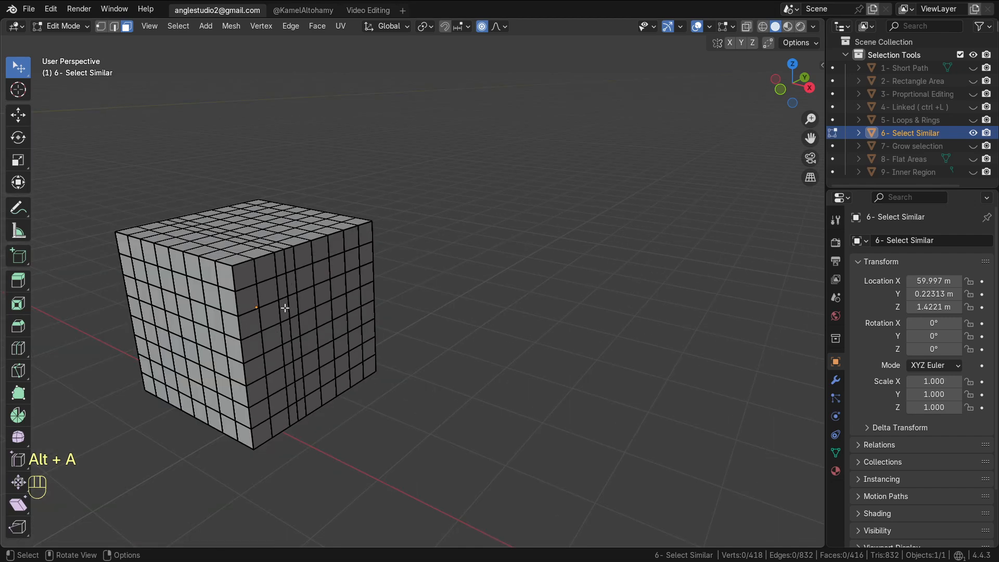
pyautogui.click(311, 284)
pyautogui.click(321, 282)
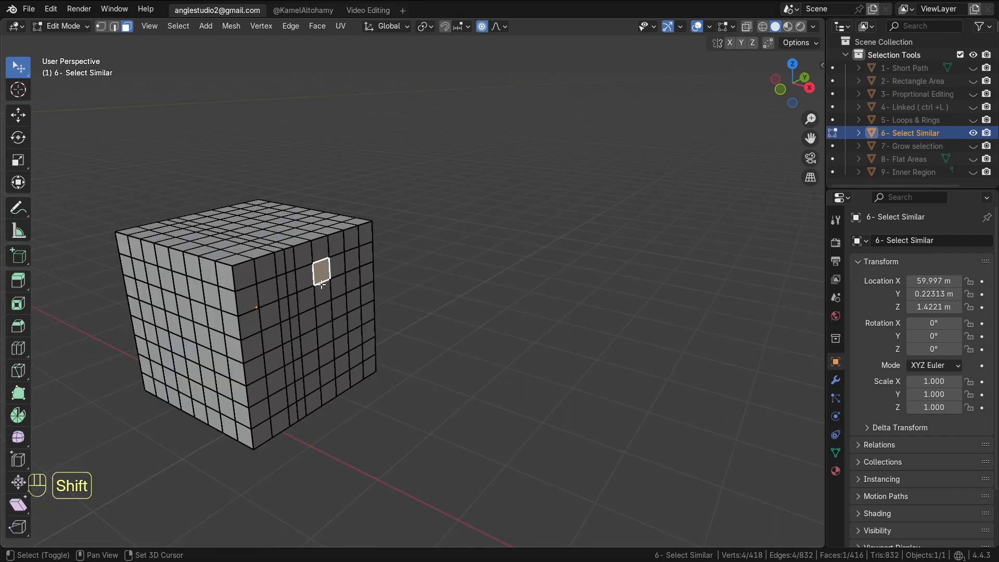
pyautogui.hotkey('ctrl', 'r')
pyautogui.click(314, 275)
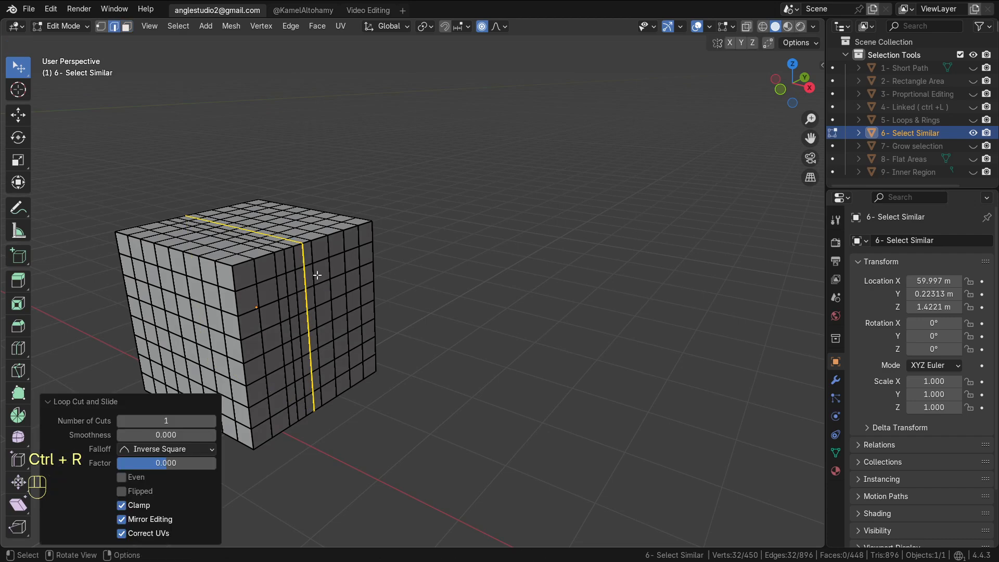
# Select a regular face and select all faces with similar Area
pyautogui.press('3')
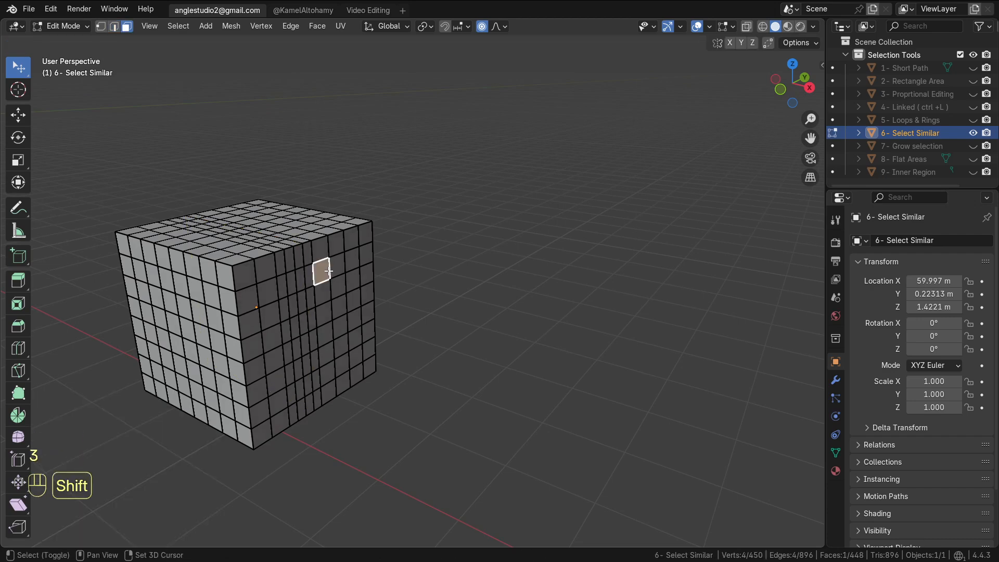
pyautogui.hotkey('shift', 'g')
pyautogui.click(328, 272)
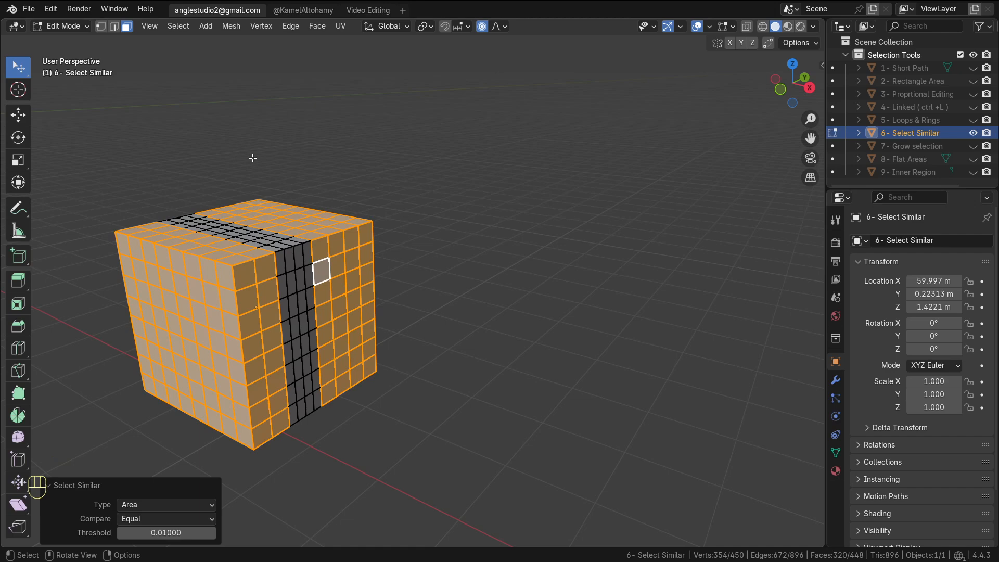
# Hide the Select Similar cube, show the Grow selection plane, and enter its Edit Mode
pyautogui.press('Tab')
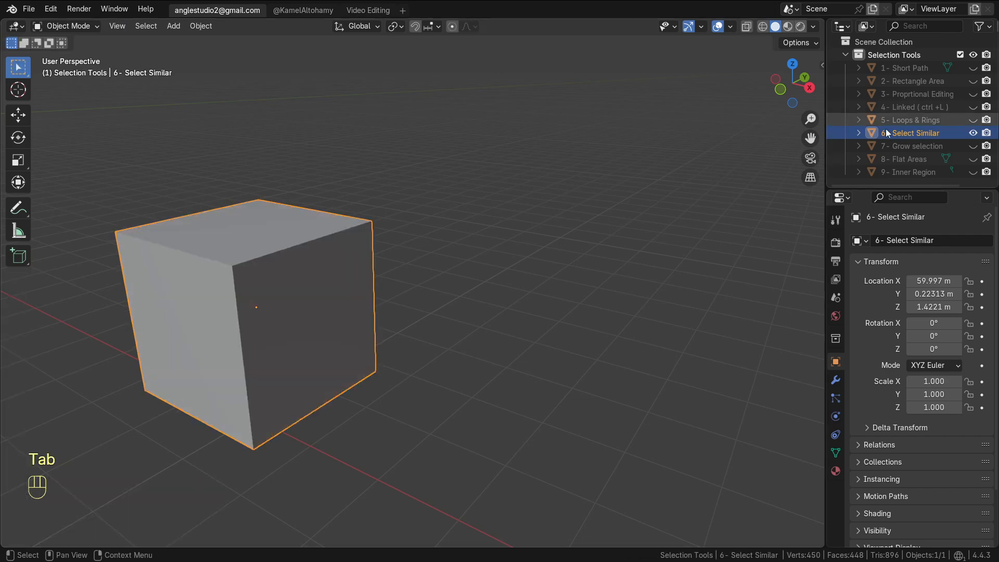
pyautogui.click(974, 134)
pyautogui.click(974, 146)
pyautogui.scroll(-6, 623, 327)
pyautogui.keyDown('alt'); pyautogui.keyDown('shift'); pyautogui.moveTo(513, 349); pyautogui.dragTo(488, 343); pyautogui.keyUp('shift'); pyautogui.keyUp('alt')
pyautogui.click(469, 322)
pyautogui.press('Tab')
pyautogui.scroll(4, 488, 343)
# Deselect all, select a face near the plane's centre, and grow the selection six times
pyautogui.hotkey('alt', 'a')
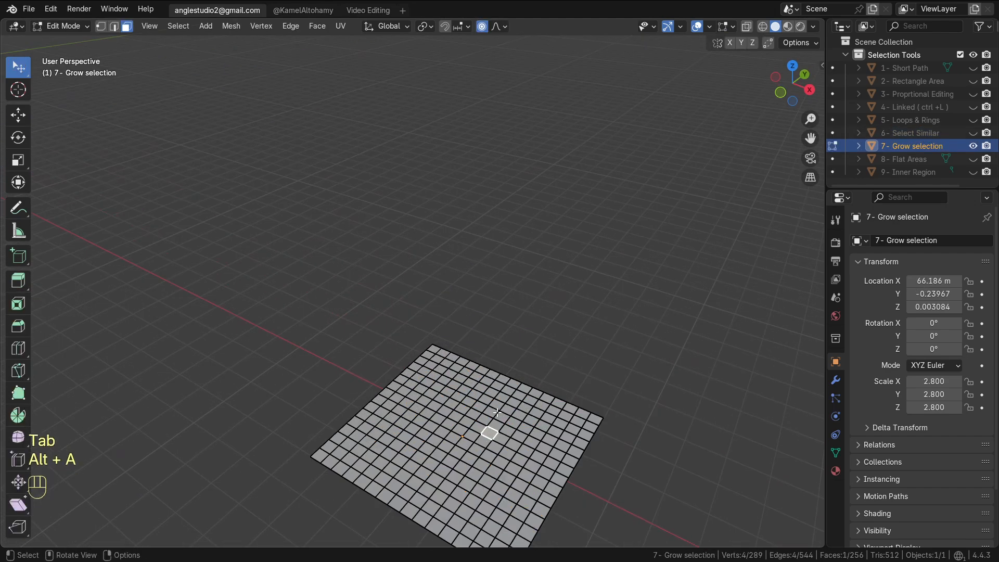
pyautogui.keyDown('alt'); pyautogui.keyDown('shift'); pyautogui.moveTo(497, 412); pyautogui.dragTo(482, 399); pyautogui.keyUp('shift'); pyautogui.keyUp('alt')
pyautogui.press('ctrl+KP_Add')
pyautogui.press('ctrl+KP_Add')
pyautogui.press('ctrl+KP_Add')
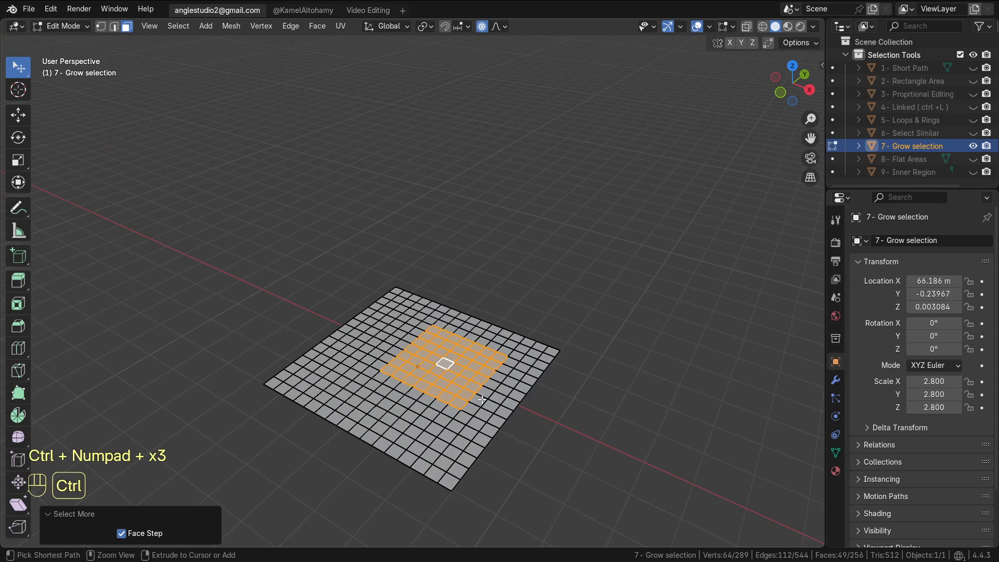
pyautogui.press('ctrl+KP_Add')
# Deselect all, select a different face, and grow the selection three times
pyautogui.press('ctrl+KP_Add')
pyautogui.press('ctrl+KP_Add')
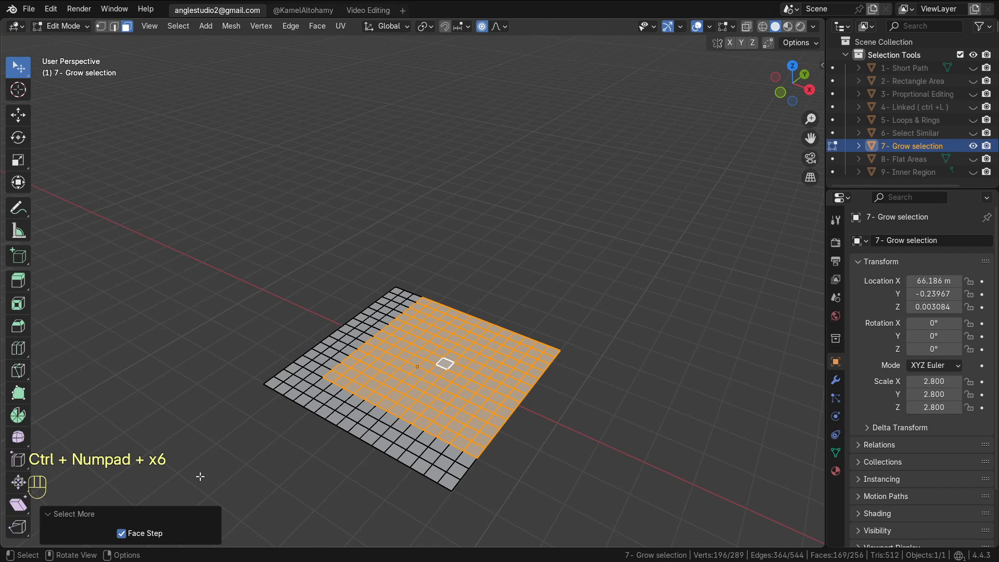
pyautogui.hotkey('alt', 'a')
pyautogui.click(454, 391)
# Repeatedly shrink and grow the selection around the selected face
pyautogui.press('ctrl+KP_Add')
pyautogui.press('ctrl+KP_Add')
pyautogui.press('ctrl+KP_Add')
pyautogui.press('ctrl+KP_Add')
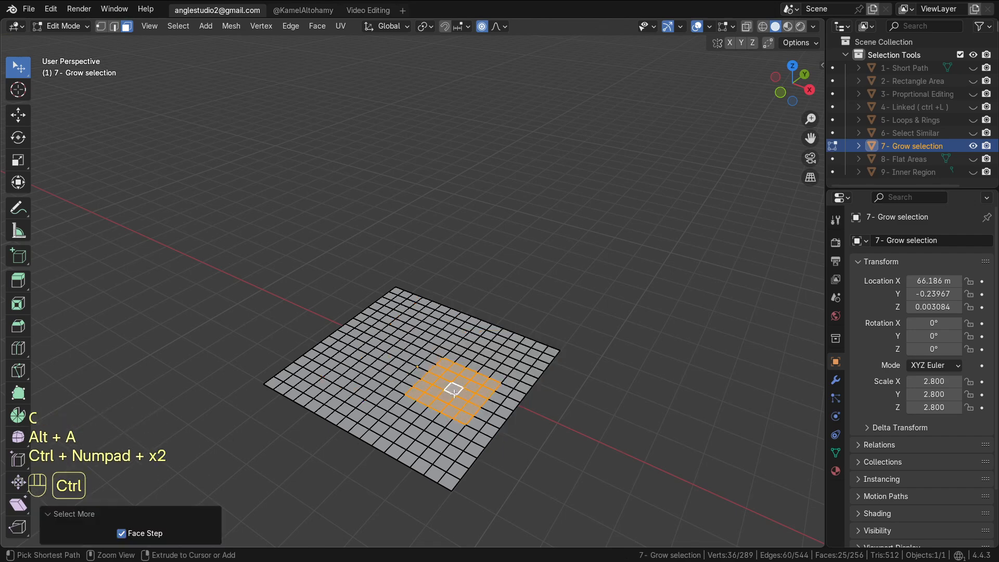
pyautogui.press('shift+KP_Subtract')
pyautogui.press('ctrl+KP_Subtract')
pyautogui.press('ctrl+KP_Subtract')
pyautogui.press('ctrl+KP_Subtract')
pyautogui.press('ctrl+KP_Add')
pyautogui.press('ctrl+KP_Add')
pyautogui.press('ctrl+KP_Add')
pyautogui.press('ctrl+KP_Add')
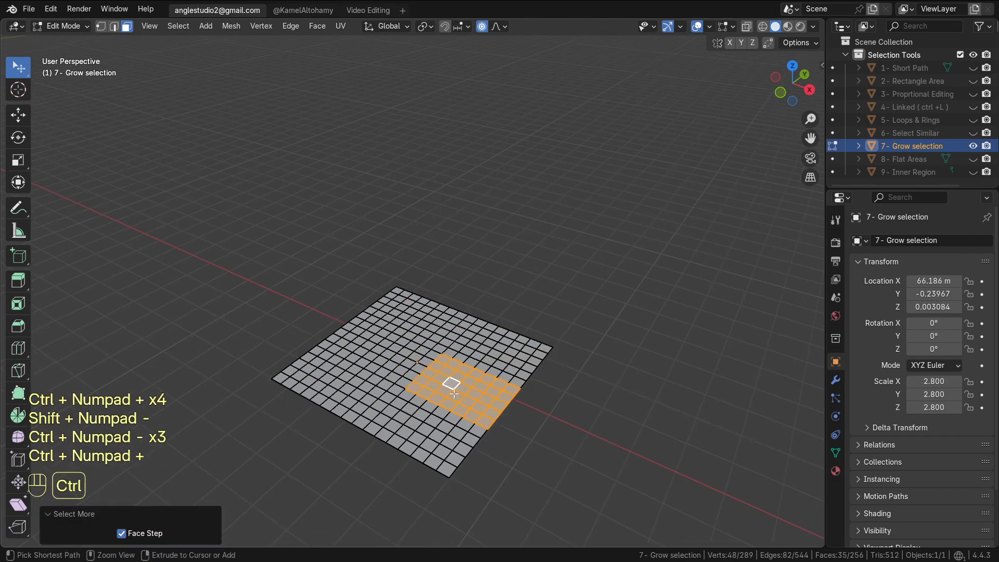
pyautogui.press('ctrl+KP_Subtract')
pyautogui.press('ctrl+KP_Subtract')
pyautogui.press('ctrl+KP_Subtract')
pyautogui.press('ctrl+KP_Subtract')
pyautogui.press('ctrl+KP_Add')
pyautogui.press('ctrl+KP_Add')
pyautogui.press('ctrl+KP_Add')
pyautogui.press('ctrl+KP_Add')
pyautogui.press('ctrl+KP_Add')
pyautogui.press('ctrl+KP_Add')
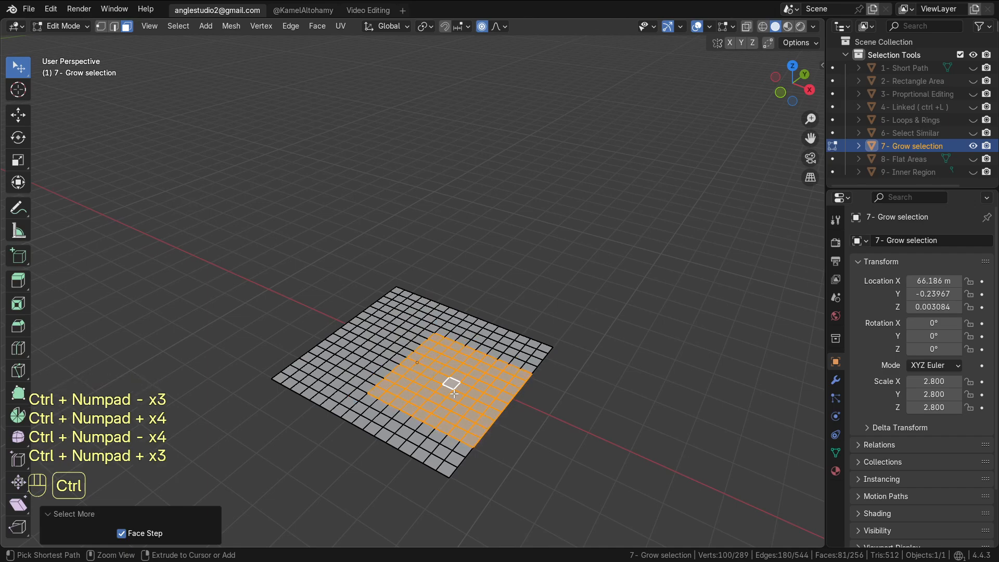
pyautogui.press('ctrl+KP_Add')
pyautogui.press('ctrl+KP_Add')
pyautogui.press('ctrl+KP_Add')
pyautogui.press('ctrl+KP_Subtract')
pyautogui.press('ctrl+KP_Subtract')
pyautogui.press('ctrl+KP_Subtract')
pyautogui.press('ctrl+KP_Subtract')
pyautogui.press('ctrl+KP_Subtract')
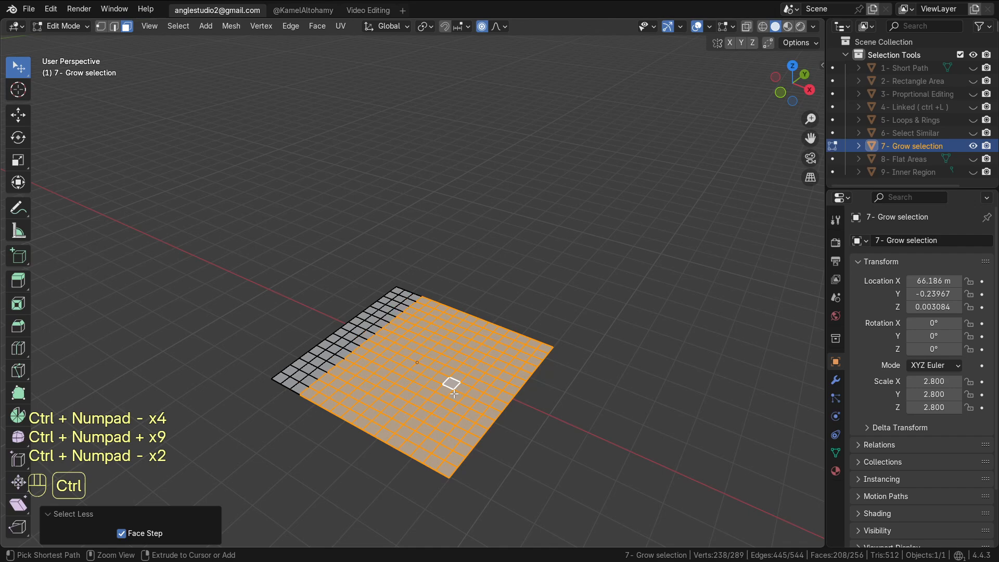
pyautogui.press('ctrl+KP_Subtract')
pyautogui.press('ctrl+KP_Subtract')
pyautogui.press('ctrl+KP_Subtract')
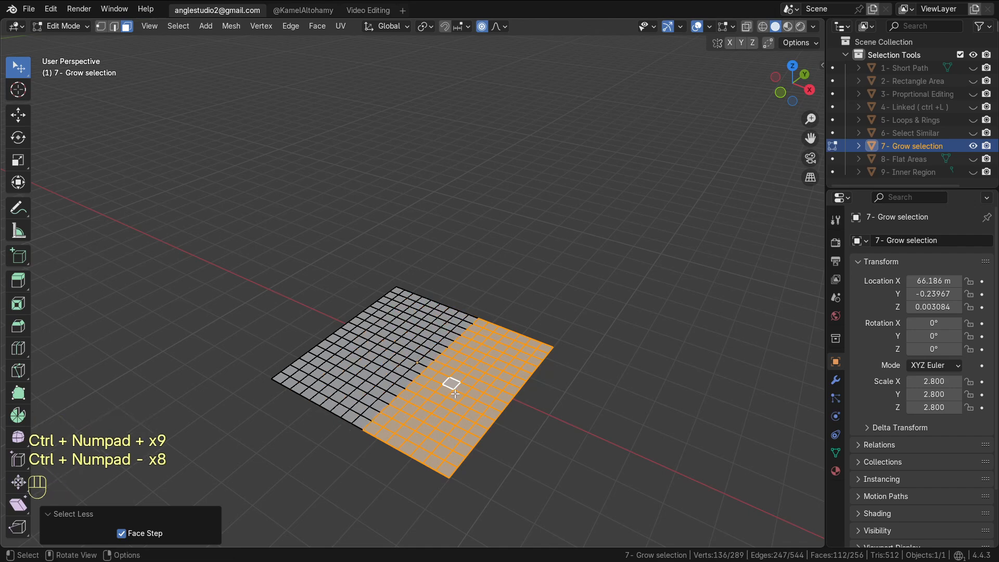
pyautogui.click(177, 27)
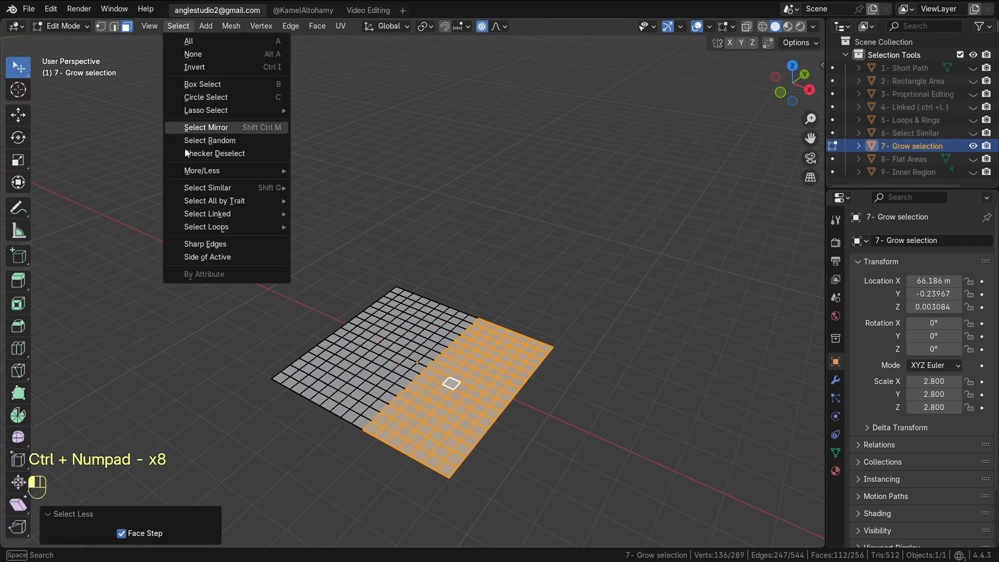
pyautogui.moveTo(239, 202)
pyautogui.moveTo(250, 173)
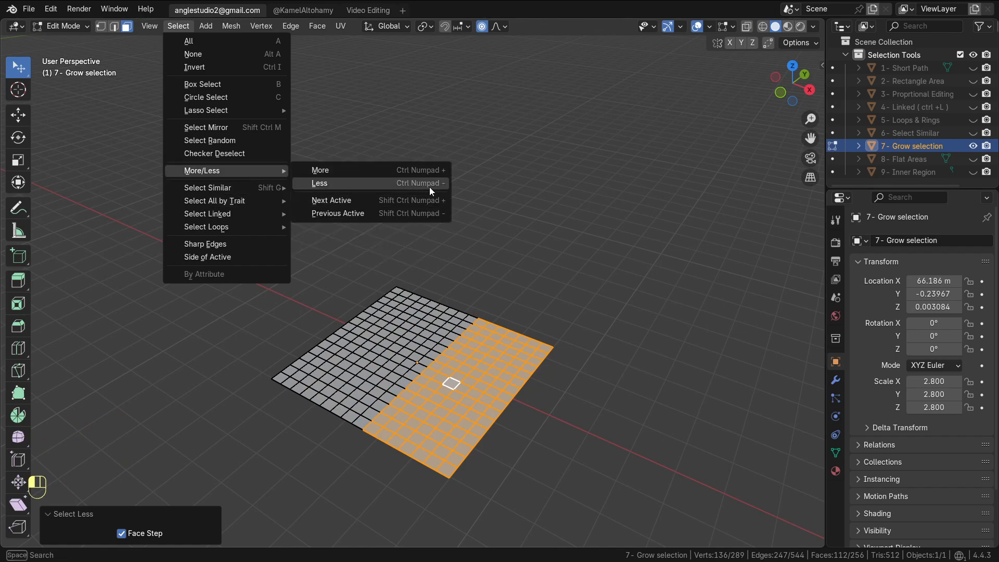
# Hide the Grow selection plane and show the Flat Areas object
pyautogui.click(974, 147)
pyautogui.click(975, 158)
pyautogui.scroll(-5, 473, 313)
pyautogui.keyDown('alt'); pyautogui.middleClick(473, 313); pyautogui.keyUp('alt')
pyautogui.press('Tab')
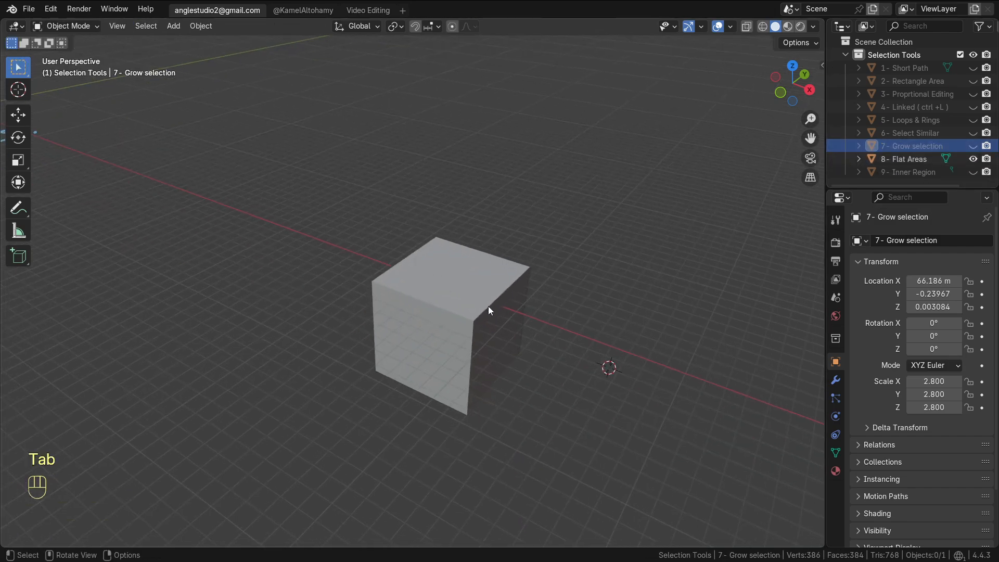
# Return to Object Mode, select the Flat Areas cube, and enlarge the outliner area
pyautogui.moveTo(488, 307); pyautogui.dragTo(442, 269, button='middle')
pyautogui.press('Tab')
pyautogui.click(434, 262)
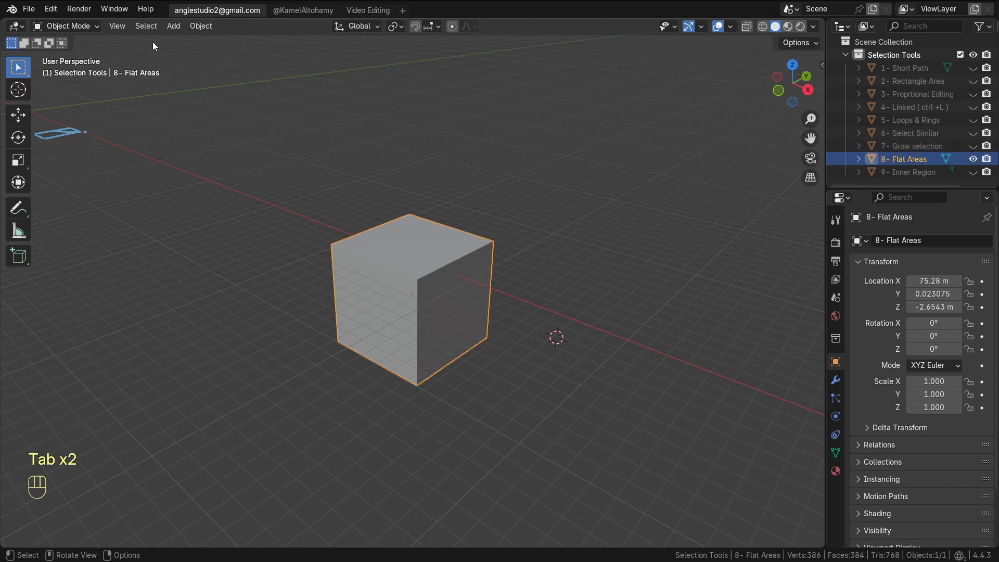
pyautogui.moveTo(923, 188); pyautogui.dragTo(906, 258)
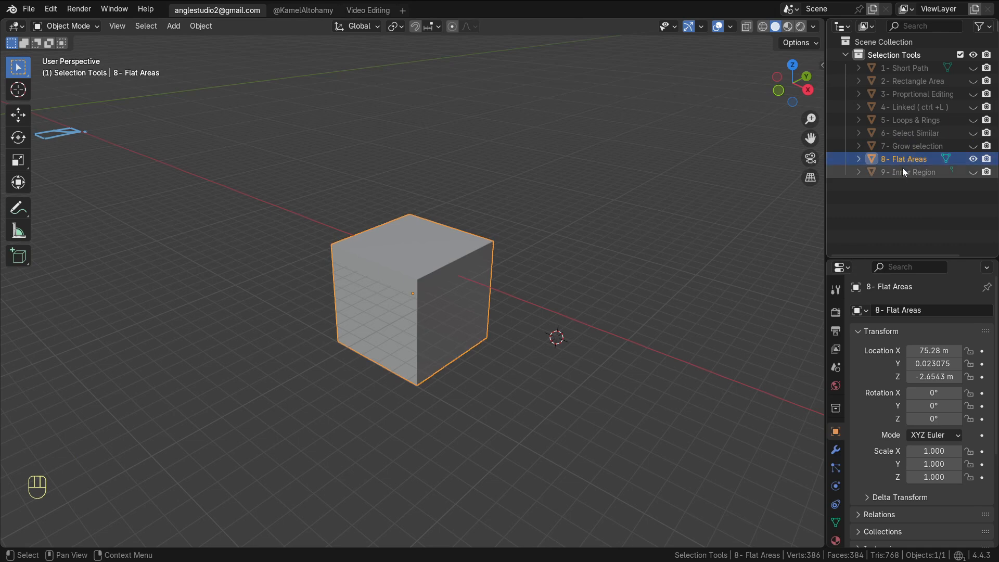
# Enter Edit Mode on the cube and select linked flat faces from the selected face
pyautogui.press('Tab')
pyautogui.scroll(2, 434, 293)
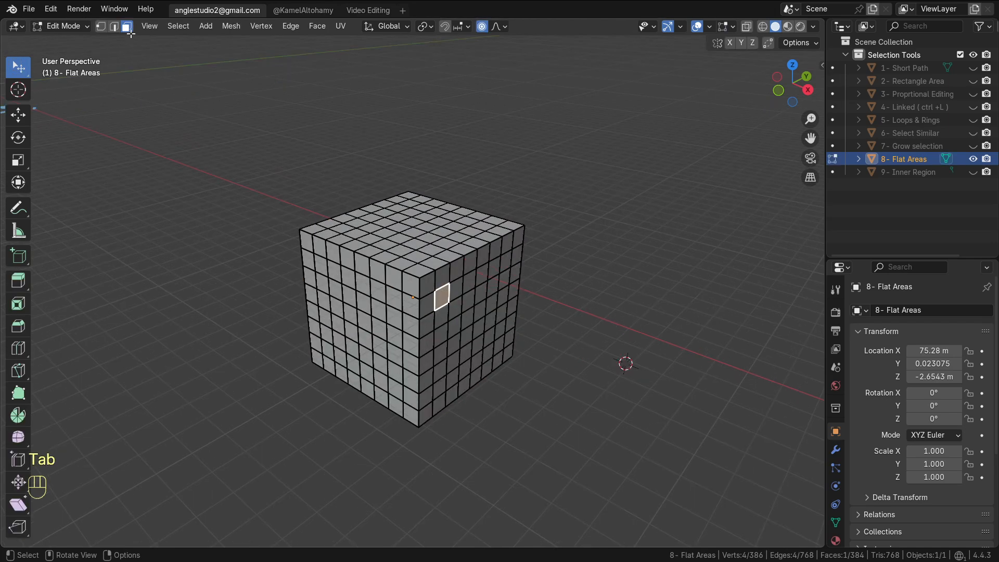
pyautogui.click(172, 26)
pyautogui.moveTo(232, 229)
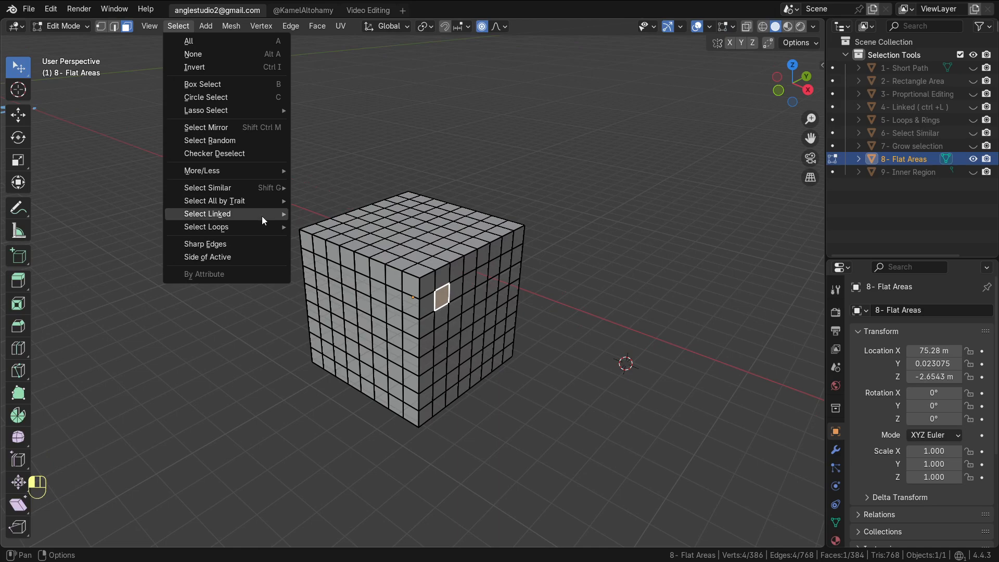
pyautogui.moveTo(261, 216)
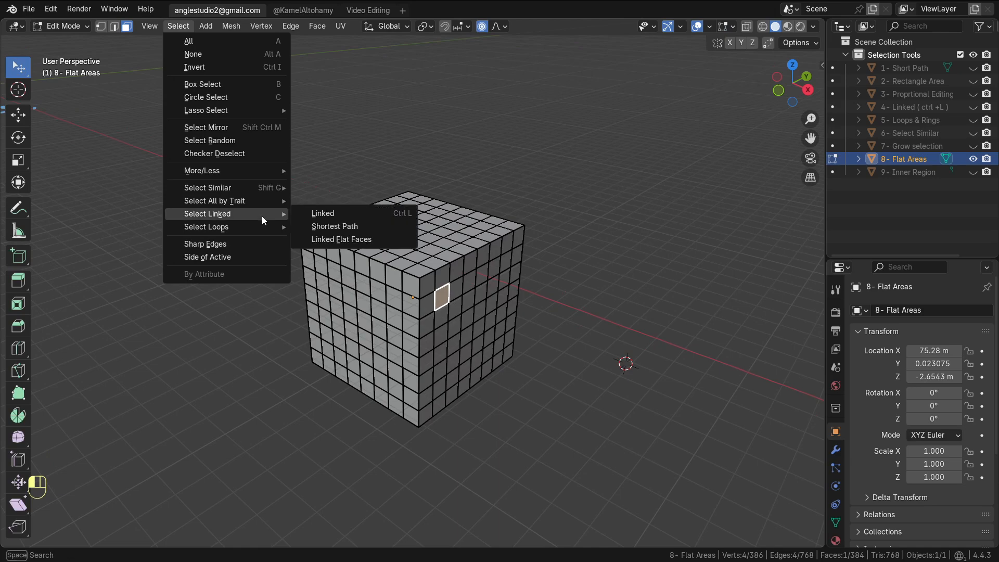
pyautogui.click(379, 238)
pyautogui.moveTo(491, 329); pyautogui.dragTo(554, 323, button='middle')
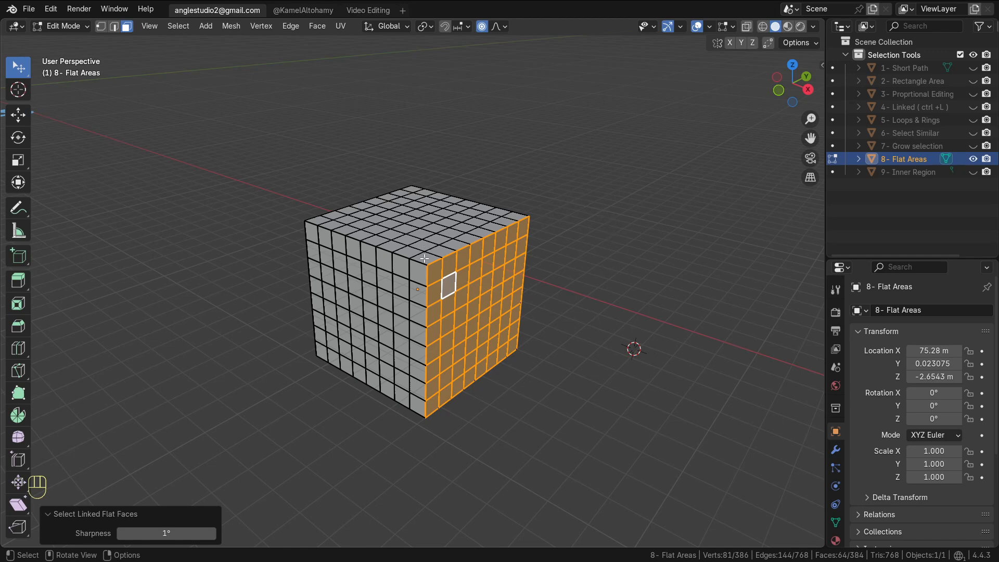
# Select a single face on the cube's side and select similar faces by Normal
pyautogui.click(490, 286)
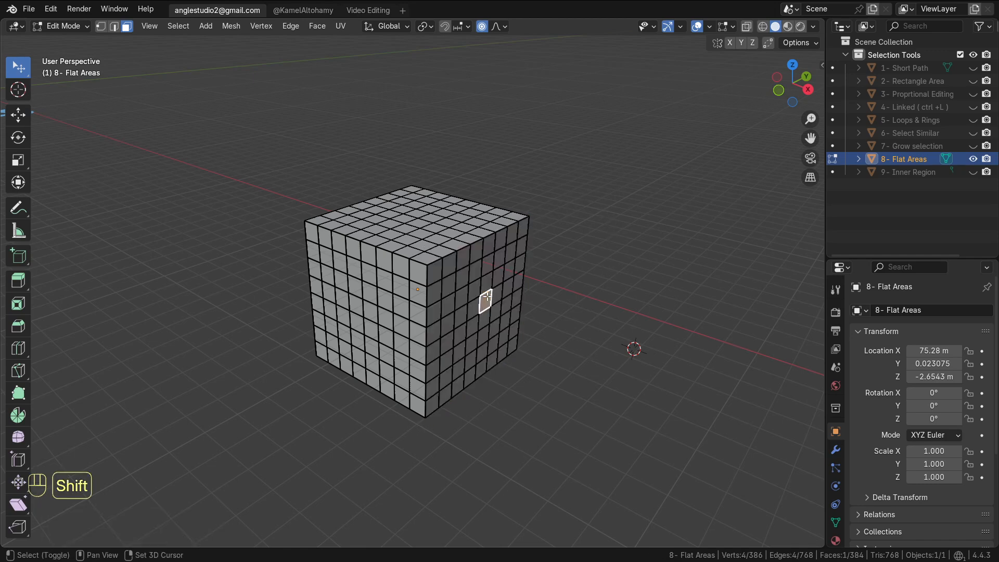
pyautogui.hotkey('shift', 'g')
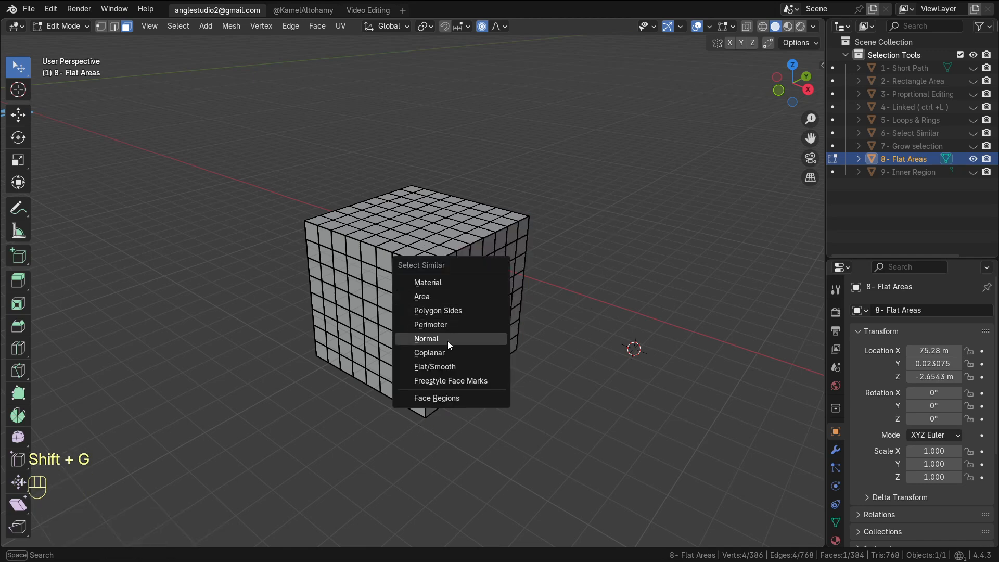
pyautogui.click(448, 339)
# Deselect all, pick a few faces on the side, and select similar faces by Normal again
pyautogui.hotkey('alt', 'a')
pyautogui.keyDown('shift'); pyautogui.click(487, 281); pyautogui.keyUp('shift')
pyautogui.keyDown('shift'); pyautogui.click(483, 304); pyautogui.keyUp('shift')
pyautogui.keyDown('shift'); pyautogui.click(473, 311); pyautogui.keyUp('shift')
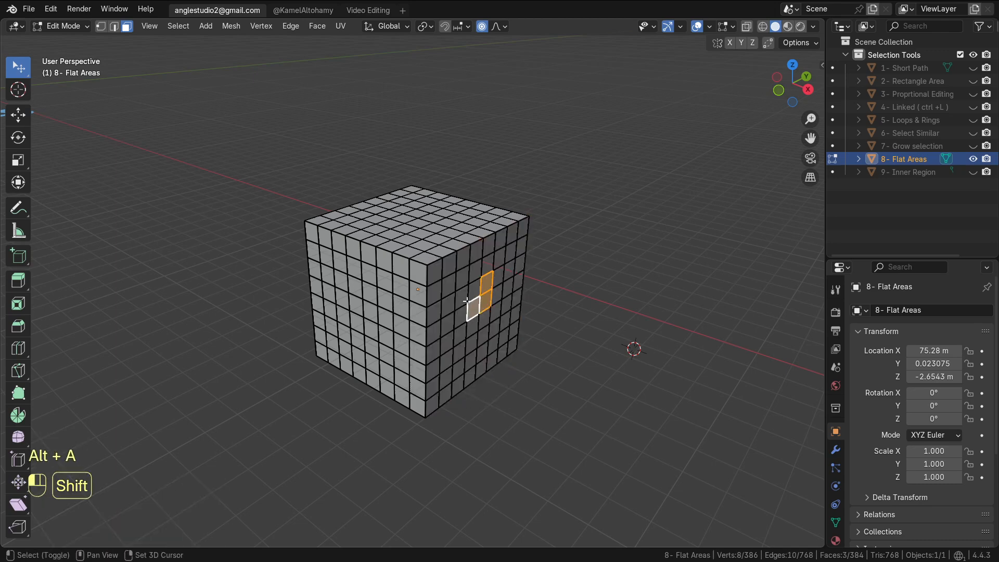
pyautogui.keyDown('shift'); pyautogui.click(462, 296); pyautogui.keyUp('shift')
pyautogui.hotkey('shift', 'g')
pyautogui.click(461, 299)
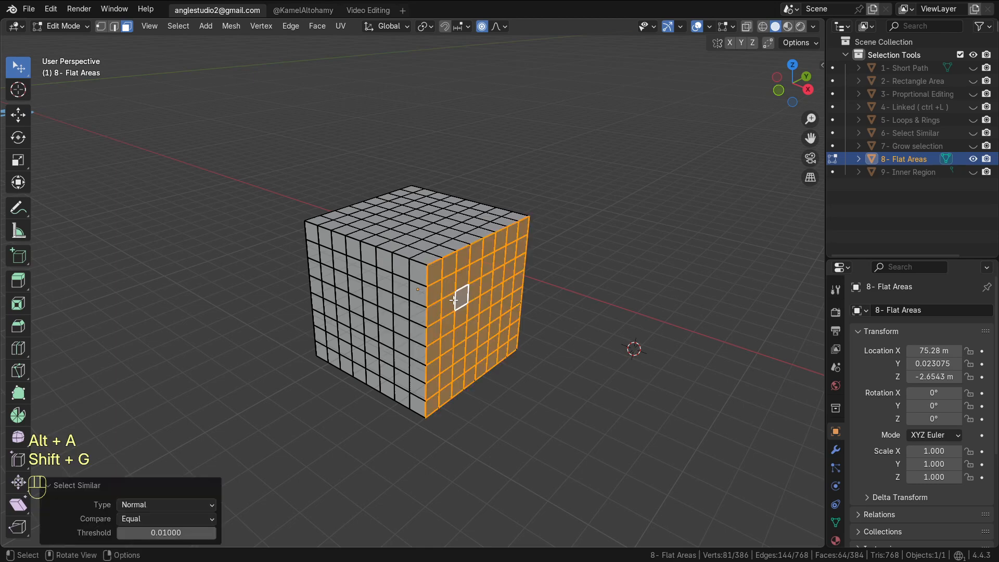
# Deselect all and select a small group of faces on the cube's side
pyautogui.hotkey('alt', 'a')
pyautogui.keyDown('shift'); pyautogui.click(461, 299); pyautogui.keyUp('shift')
pyautogui.keyDown('shift'); pyautogui.click(446, 323); pyautogui.keyUp('shift')
pyautogui.keyDown('shift'); pyautogui.click(448, 301); pyautogui.keyUp('shift')
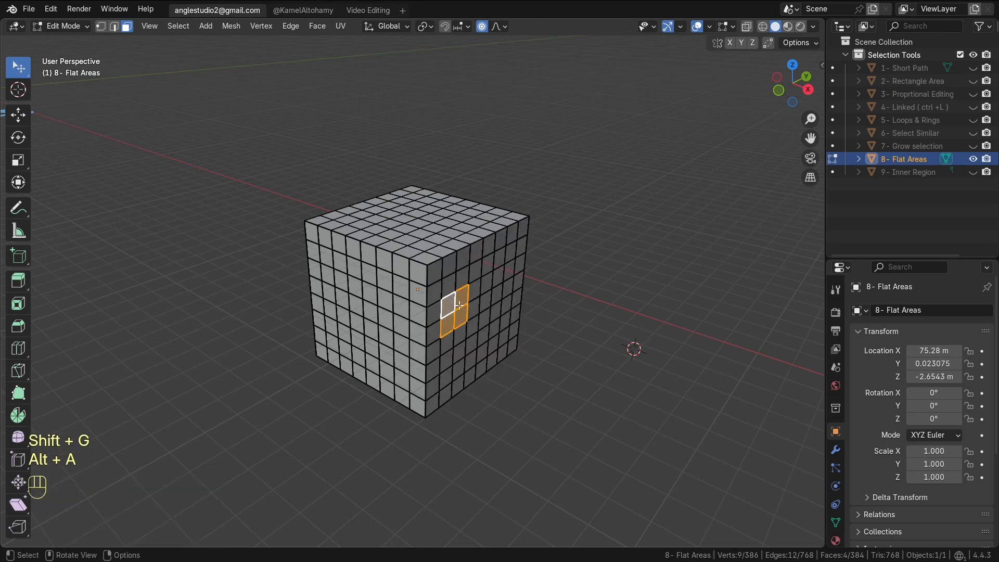
# Select a rectangular face region with shortest-path fill and rotate it with proportional editing
pyautogui.hotkey('alt', 'a')
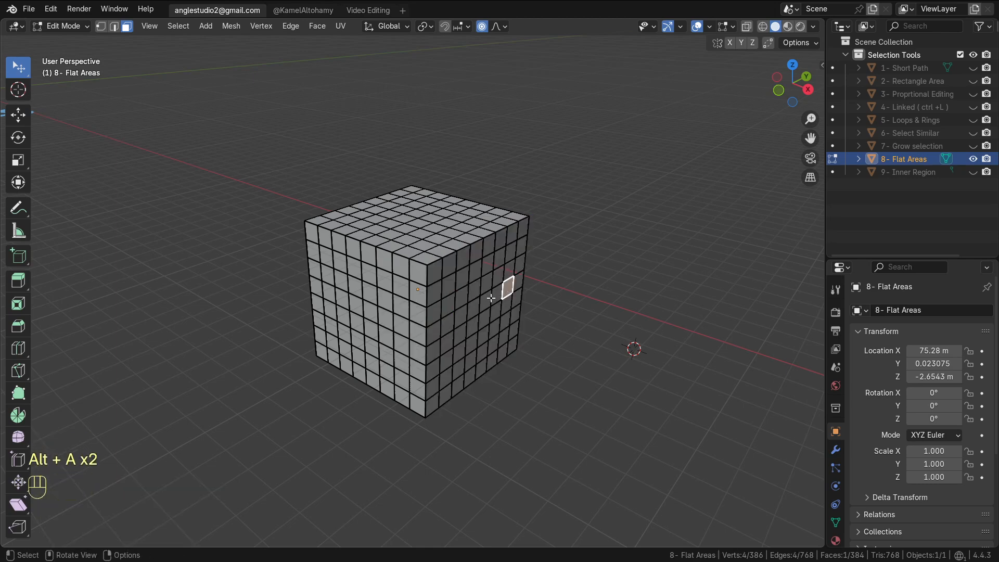
pyautogui.keyDown('ctrl'); pyautogui.keyDown('shift'); pyautogui.click(459, 352); pyautogui.keyUp('shift'); pyautogui.keyUp('ctrl')
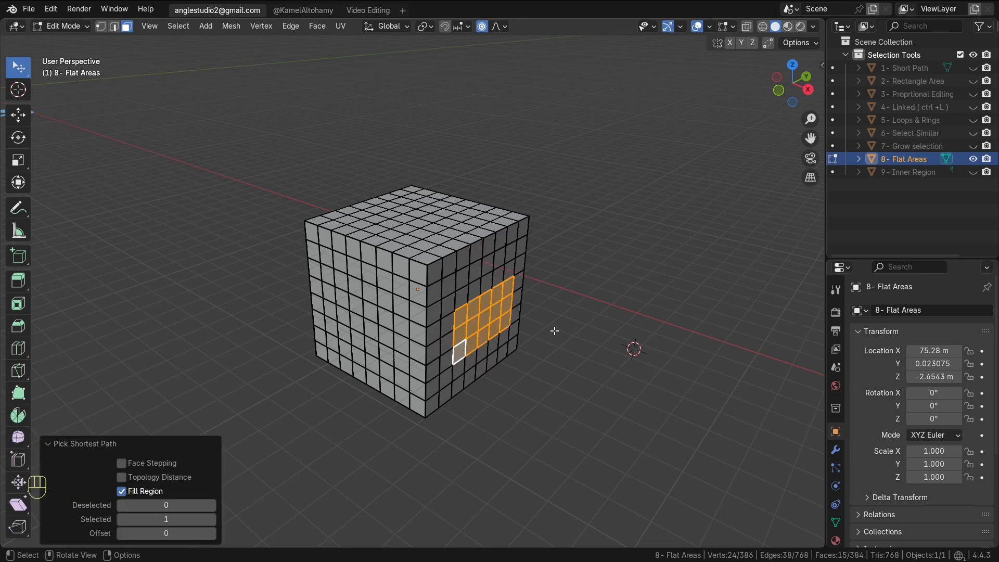
pyautogui.press('r')
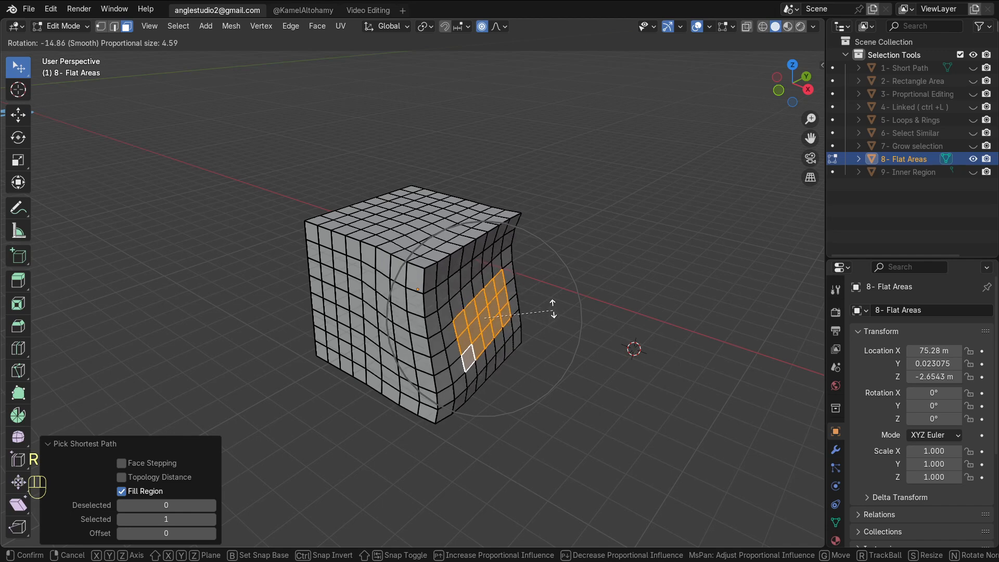
pyautogui.click(550, 298)
# Deselect all, pick a face on the warped side, and apply Select Linked Flat Faces
pyautogui.hotkey('alt', 'a')
pyautogui.click(496, 322)
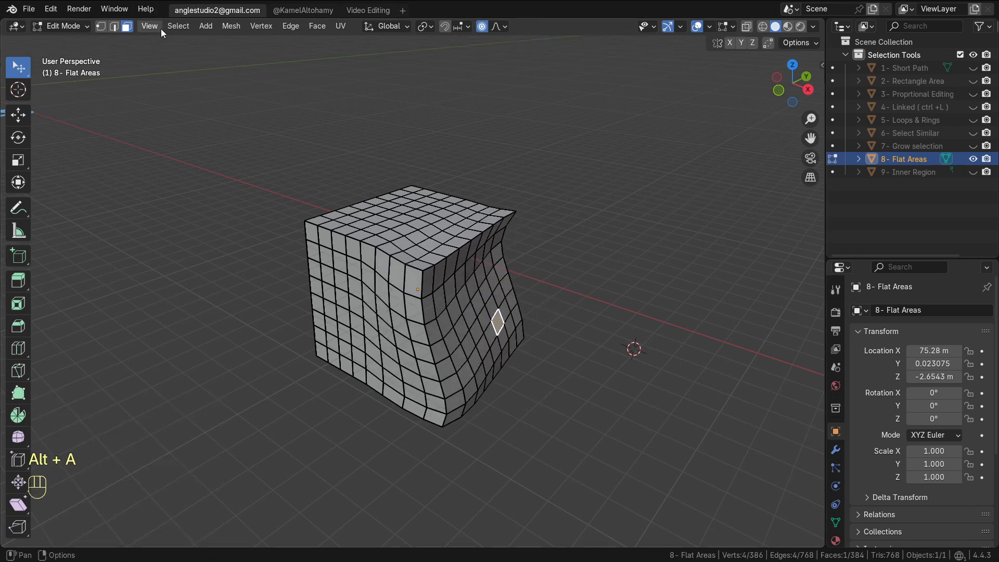
pyautogui.click(178, 26)
pyautogui.moveTo(207, 214)
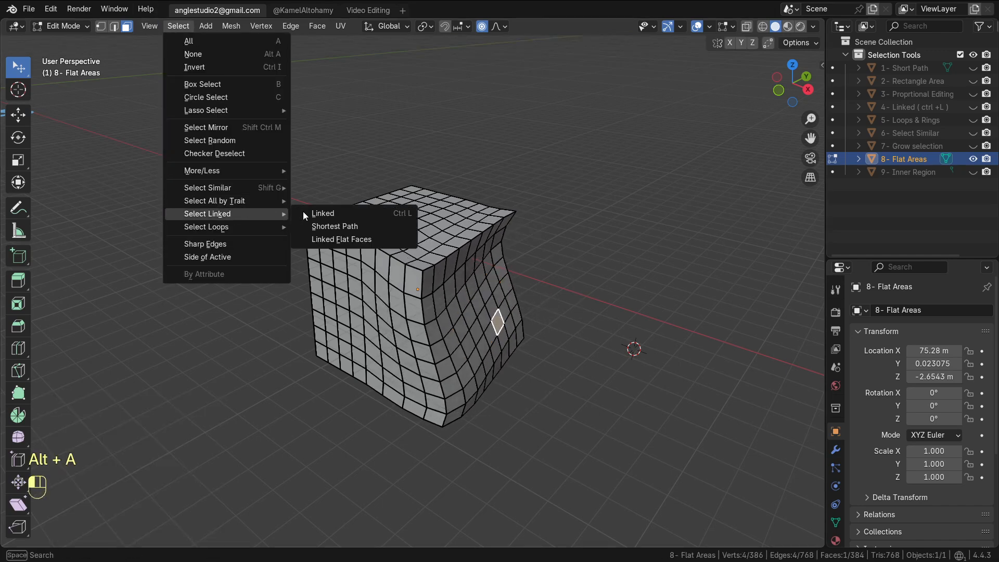
pyautogui.click(338, 238)
pyautogui.moveTo(485, 335); pyautogui.dragTo(490, 334, button='middle')
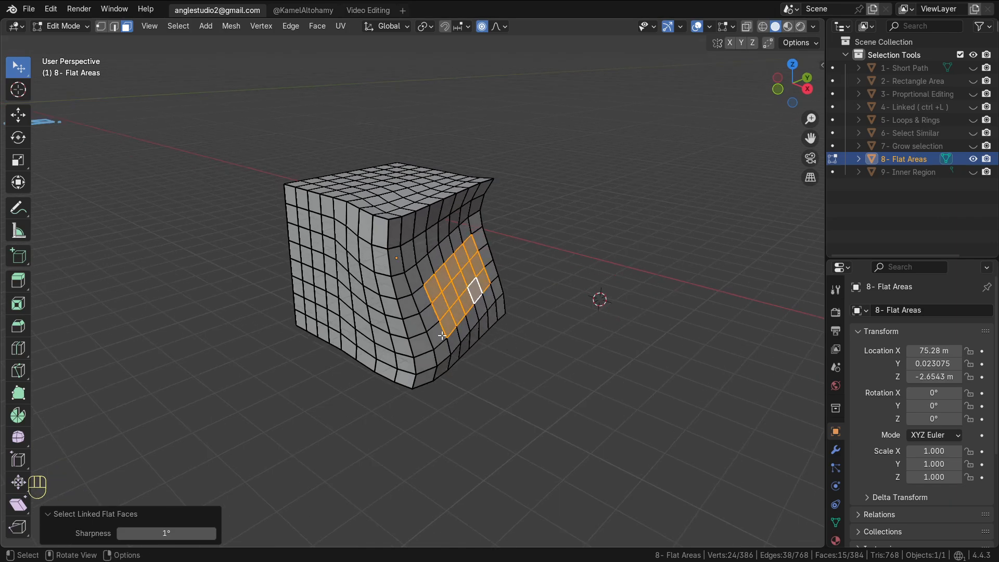
# Select a face near the top edge of the warped side and apply Select Linked Flat Faces
pyautogui.keyDown('alt'); pyautogui.moveTo(481, 233); pyautogui.dragTo(516, 176, button='middle'); pyautogui.keyUp('alt')
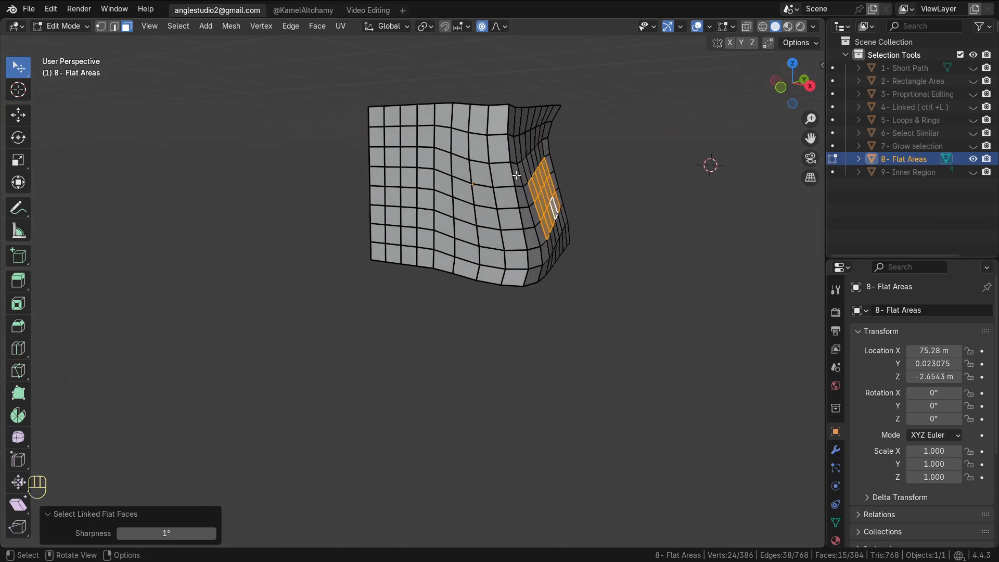
pyautogui.press('KP_1')
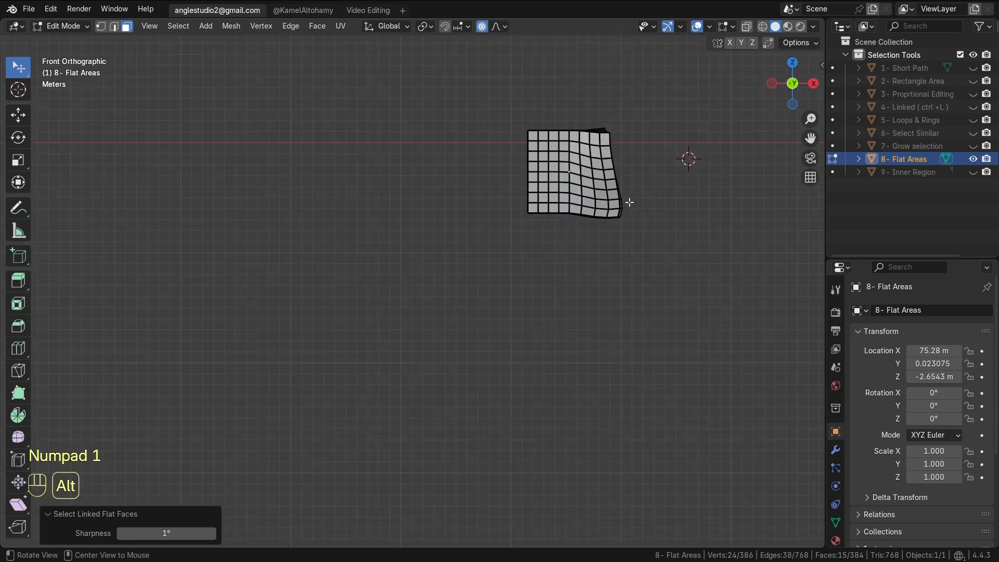
pyautogui.keyDown('alt'); pyautogui.moveTo(629, 203); pyautogui.dragTo(481, 212, button='middle'); pyautogui.keyUp('alt')
pyautogui.click(458, 183)
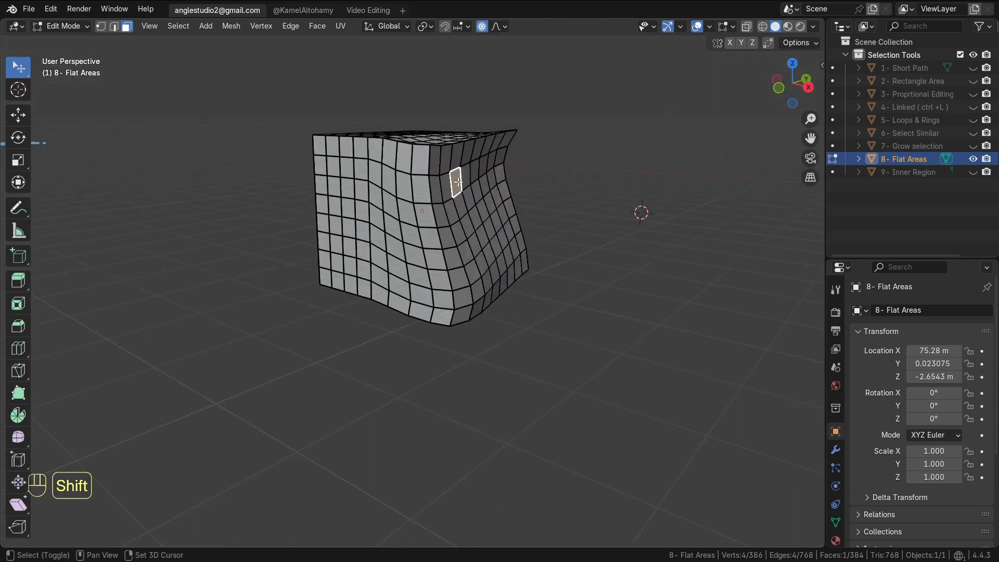
pyautogui.hotkey('shift', 'g')
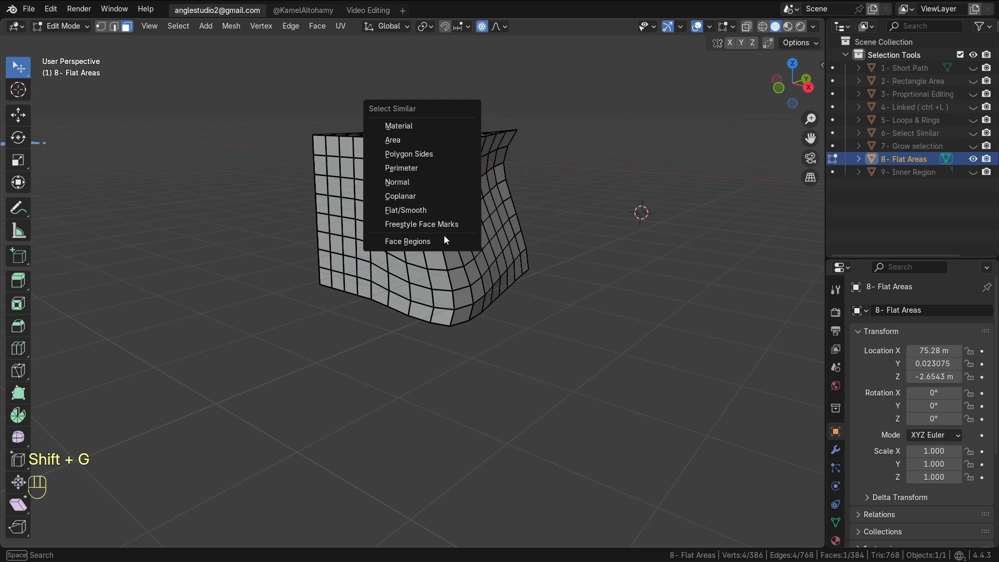
pyautogui.click(176, 27)
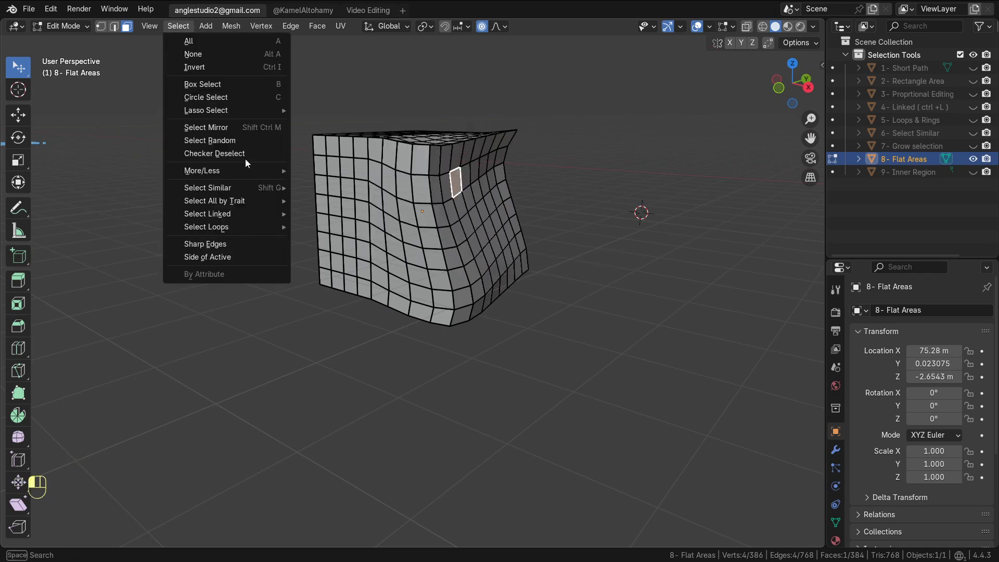
pyautogui.moveTo(280, 183)
pyautogui.moveTo(270, 213)
pyautogui.click(335, 239)
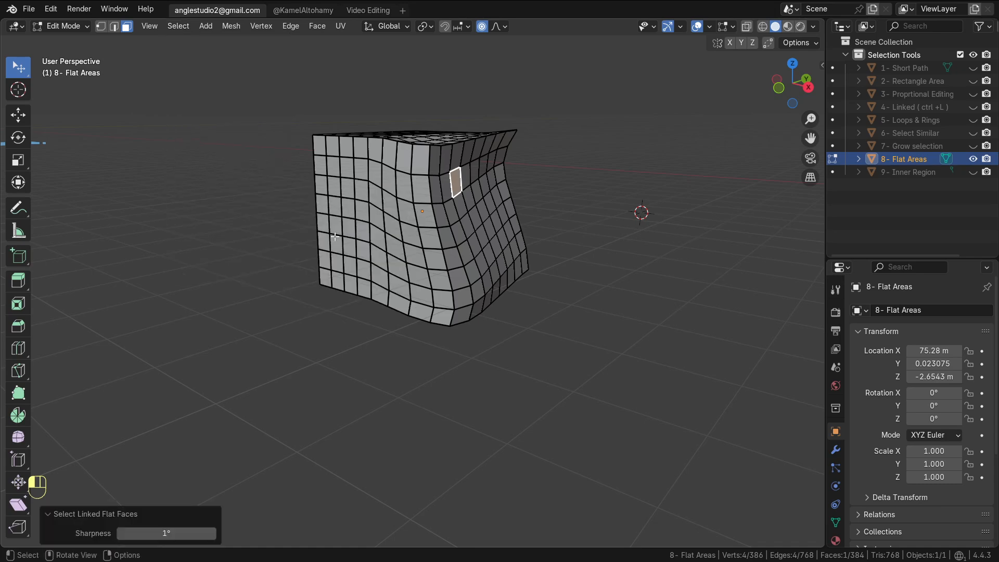
# Deselect all and apply Select Linked Flat Faces from a face on the cube's top
pyautogui.keyDown('alt'); pyautogui.moveTo(465, 224); pyautogui.dragTo(389, 245); pyautogui.keyUp('alt')
pyautogui.hotkey('alt', 'a')
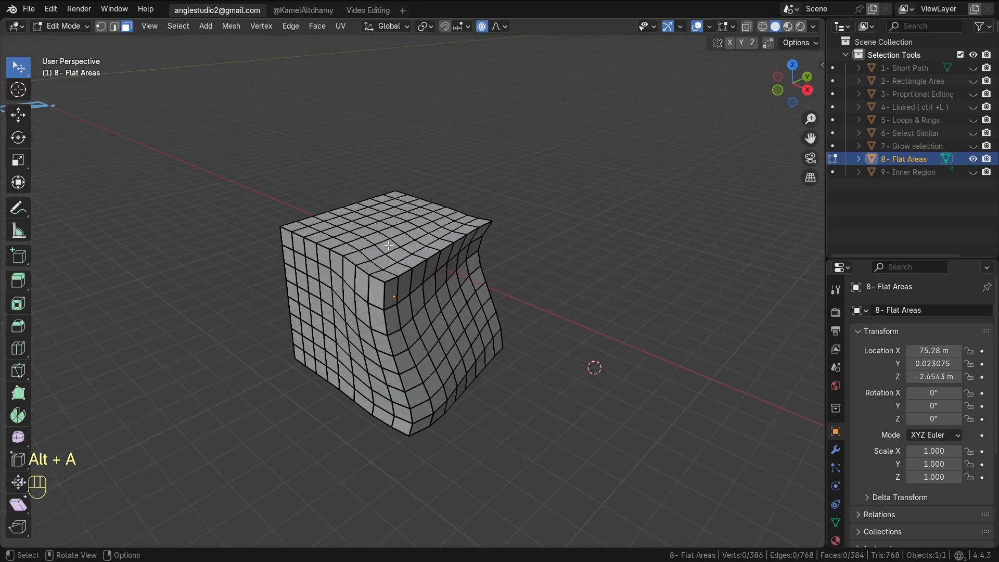
pyautogui.click(182, 26)
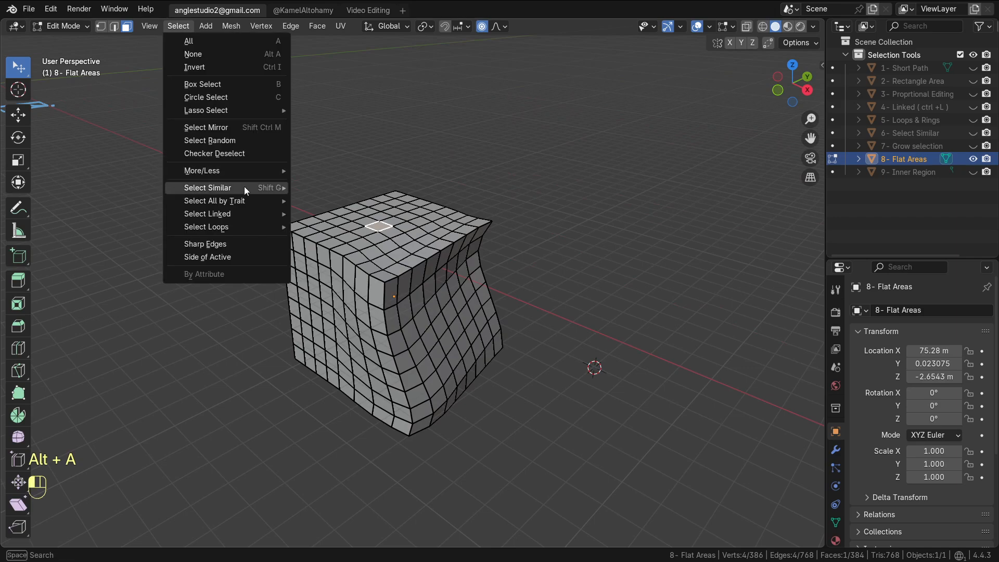
pyautogui.moveTo(260, 215)
pyautogui.click(341, 239)
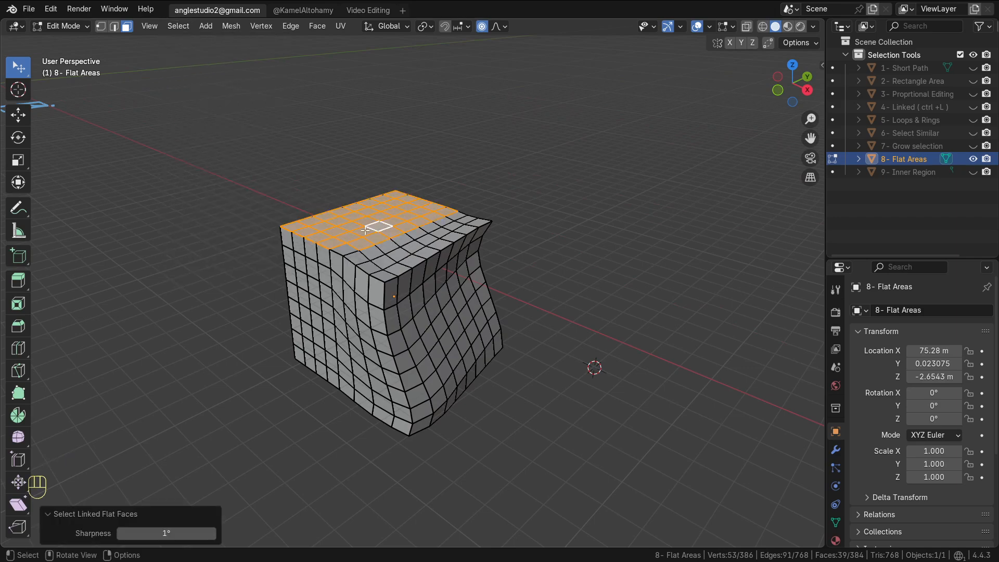
# Leave Edit Mode, hide the Flat Areas object, show the Inner Region object and select it
pyautogui.hotkey('alt', 'a')
pyautogui.press('Tab')
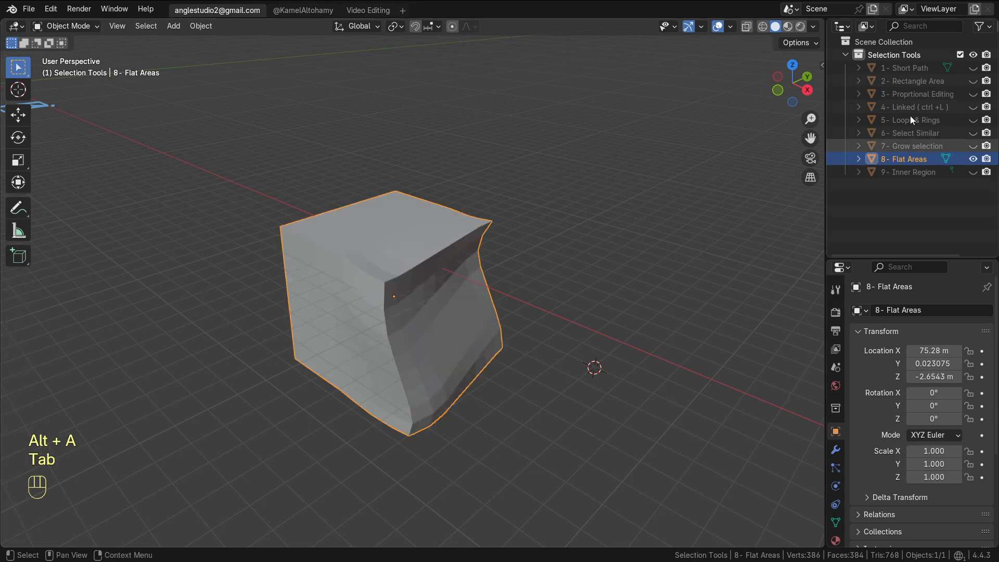
pyautogui.click(973, 158)
pyautogui.click(972, 172)
pyautogui.click(464, 299)
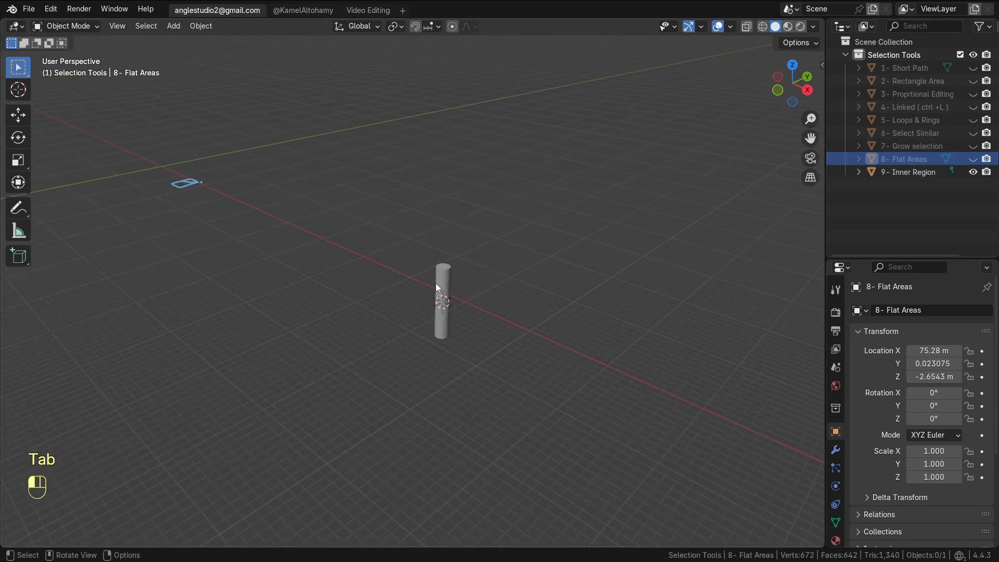
# Switch to front view, frame the cylinder, and enter Edit Mode
pyautogui.press('KP_1')
pyautogui.scroll(4, 546, 276)
pyautogui.keyDown('shift'); pyautogui.moveTo(631, 226); pyautogui.dragTo(405, 317, button='middle'); pyautogui.keyUp('shift')
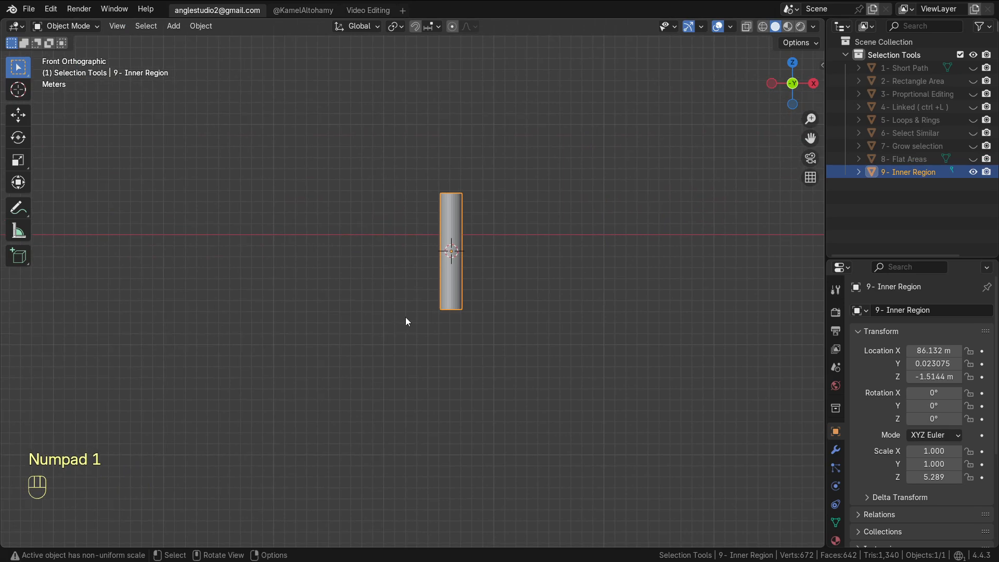
pyautogui.scroll(2, 416, 292)
pyautogui.press('Tab')
pyautogui.scroll(2, 467, 252)
pyautogui.scroll(1, 467, 251)
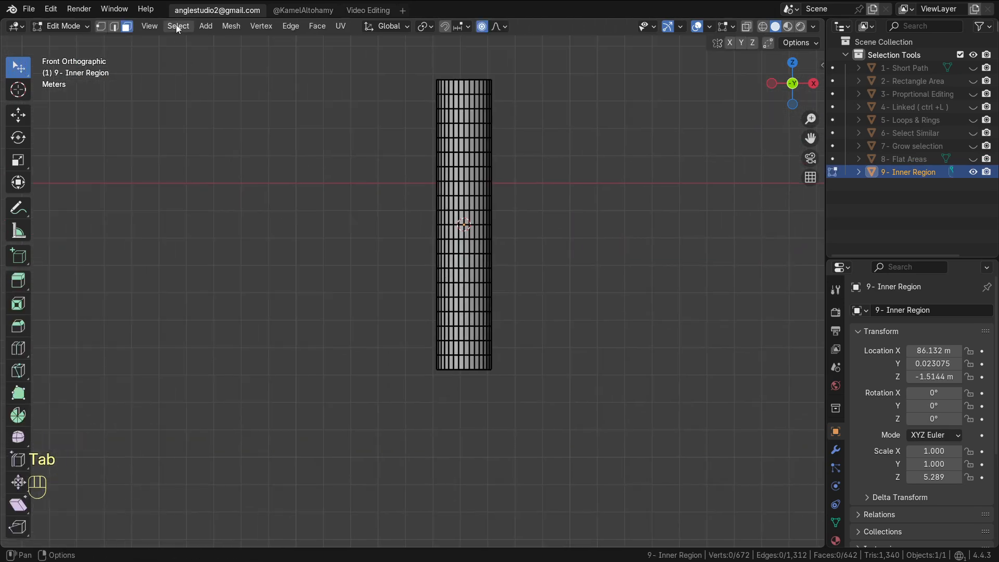
# Switch to edge select and select two horizontal edge loops near the cylinder's top and bottom
pyautogui.click(115, 27)
pyautogui.keyDown('alt'); pyautogui.click(466, 123); pyautogui.keyUp('alt')
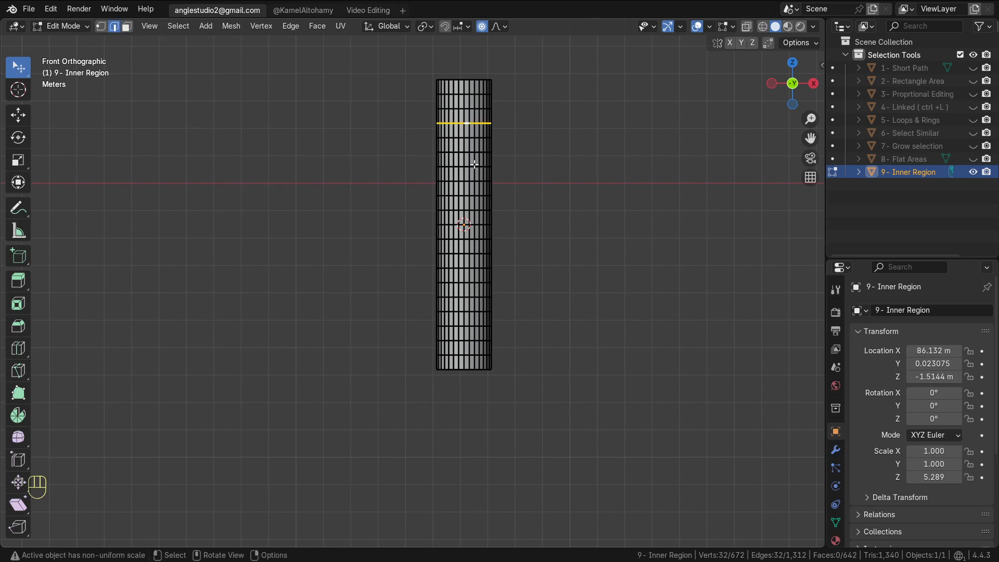
pyautogui.keyDown('alt'); pyautogui.keyDown('shift'); pyautogui.click(467, 326); pyautogui.keyUp('shift'); pyautogui.keyUp('alt')
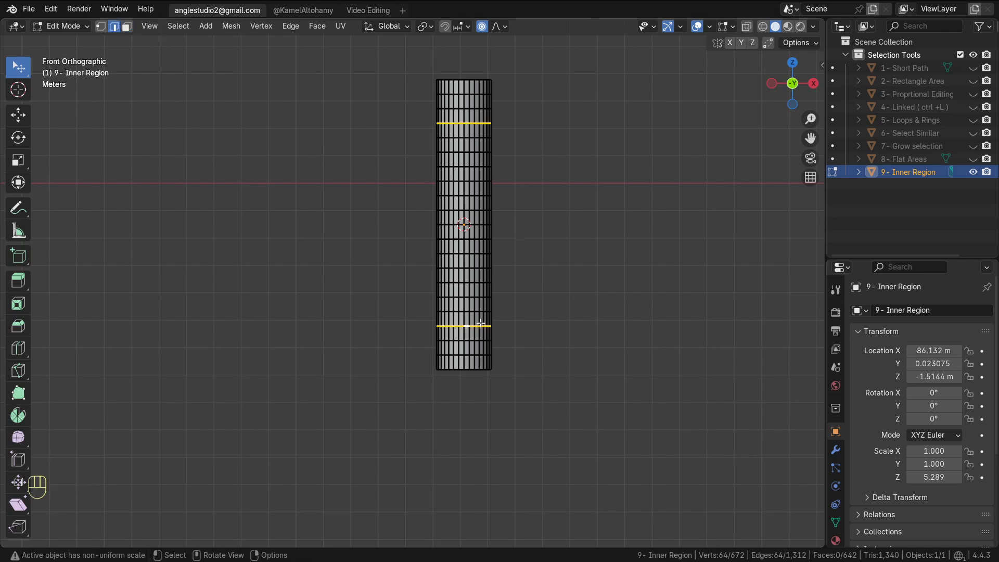
# Apply Select Loop Inner-Region to the area between the two edge loops and enable Select Bigger
pyautogui.click(178, 26)
pyautogui.moveTo(259, 228)
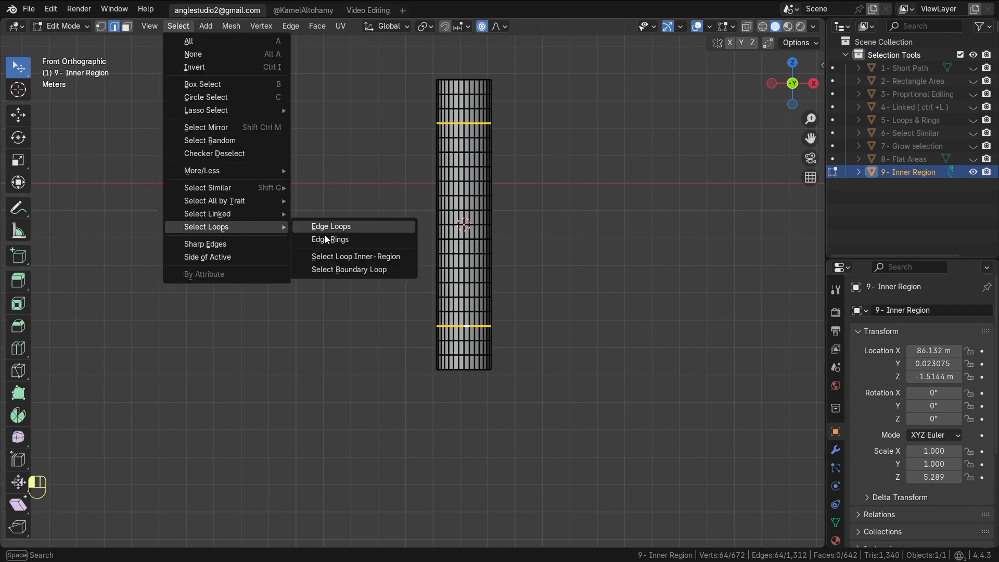
pyautogui.rightClick(361, 258)
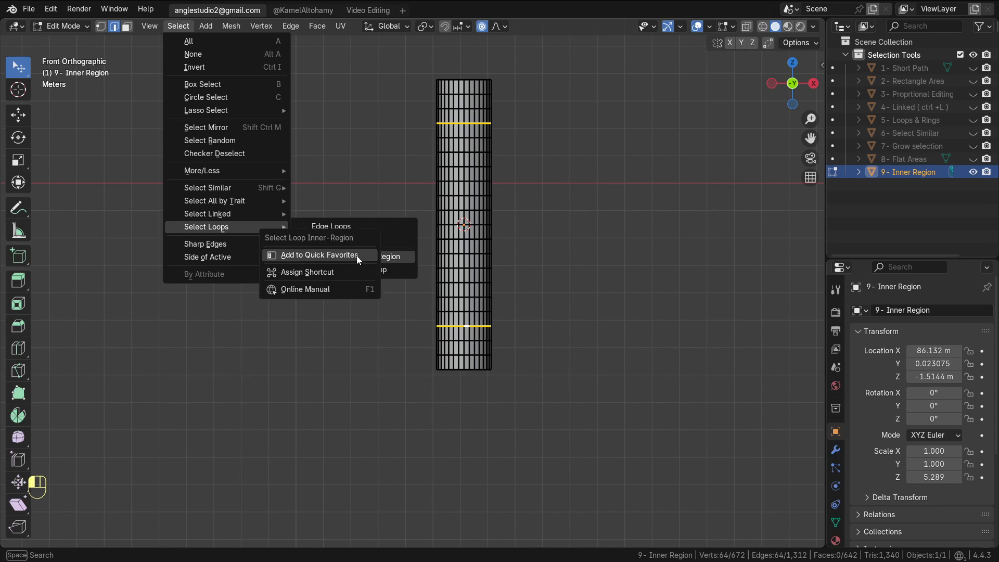
pyautogui.click(325, 257)
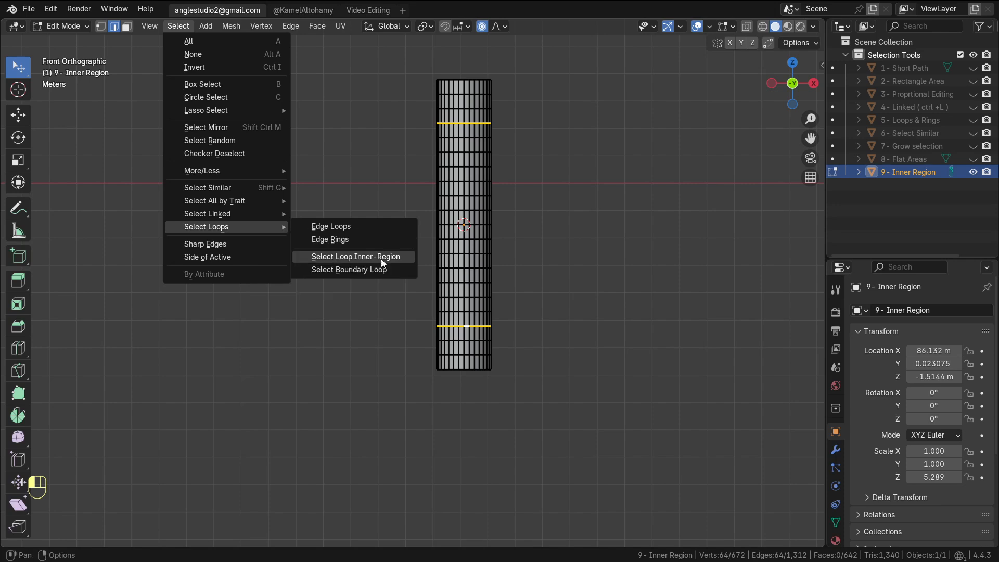
pyautogui.click(381, 257)
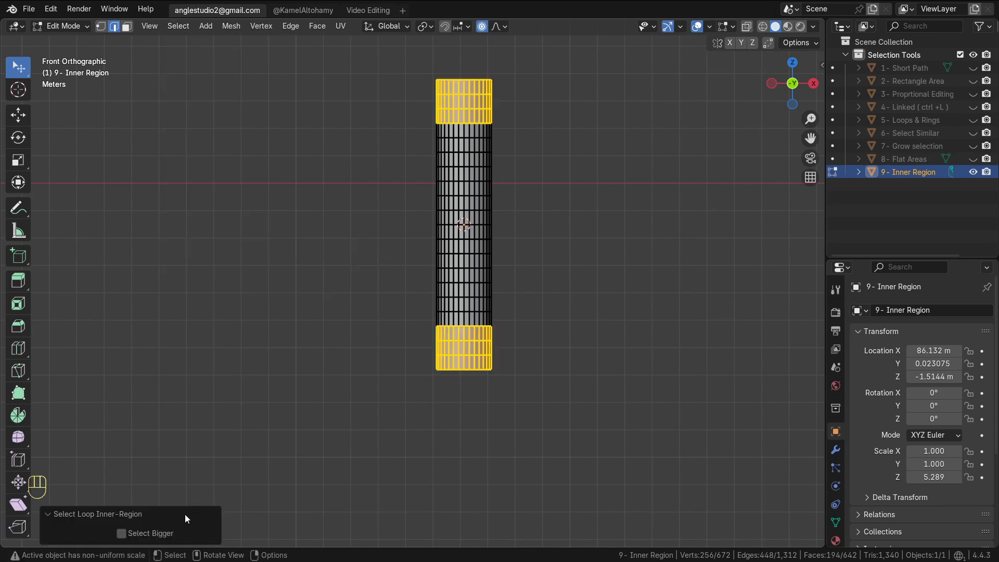
pyautogui.click(122, 534)
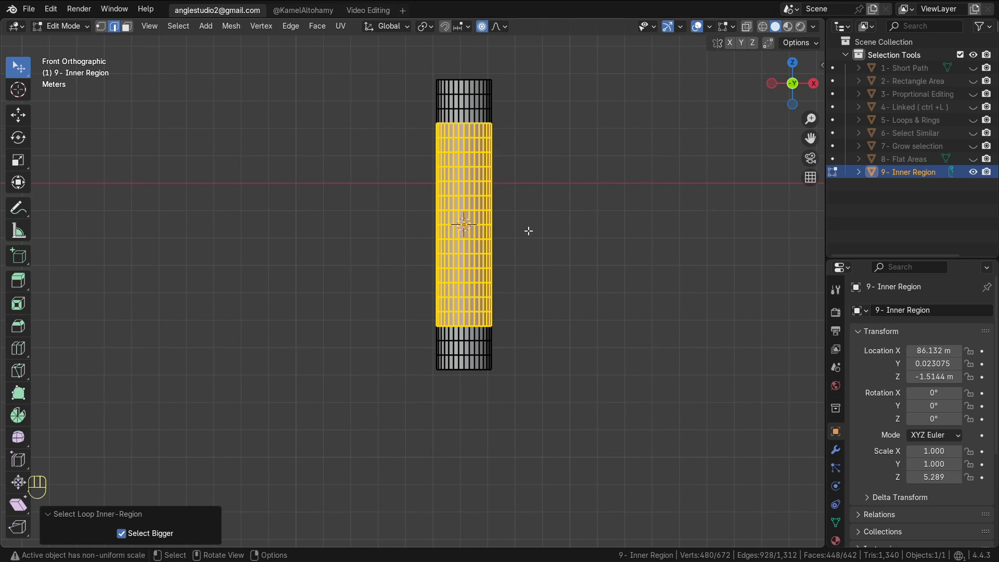
# Deselect all, select two edge loops on the cylinder, and apply Select Loop Inner-Region from Quick Favorites
pyautogui.keyDown('shift'); pyautogui.moveTo(481, 299); pyautogui.dragTo(464, 308, button='middle'); pyautogui.keyUp('shift')
pyautogui.hotkey('alt', 'a')
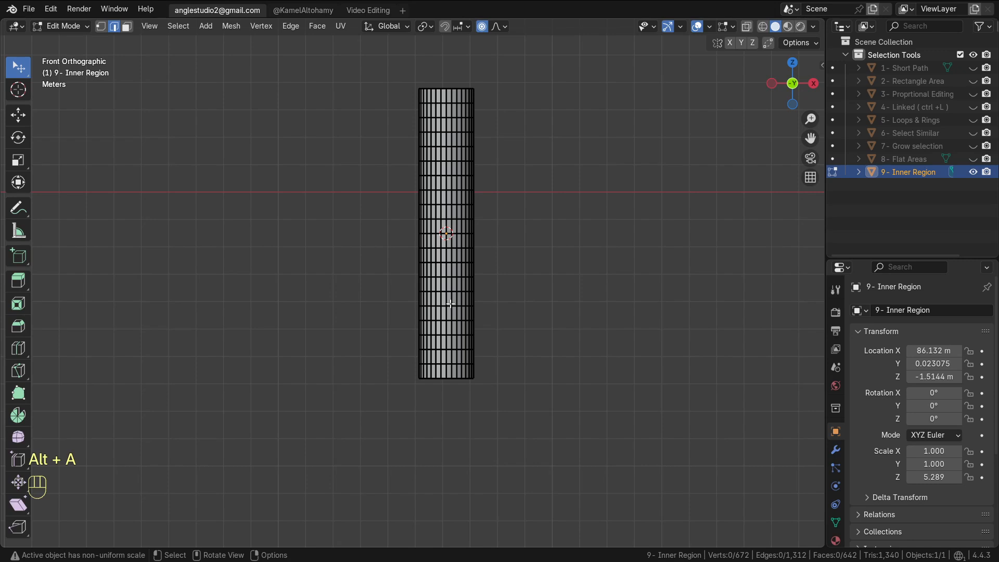
pyautogui.keyDown('alt'); pyautogui.click(450, 304); pyautogui.keyUp('alt')
pyautogui.keyDown('alt'); pyautogui.click(450, 305); pyautogui.keyUp('alt')
pyautogui.keyDown('alt'); pyautogui.keyDown('shift'); pyautogui.click(449, 190); pyautogui.keyUp('shift'); pyautogui.keyUp('alt')
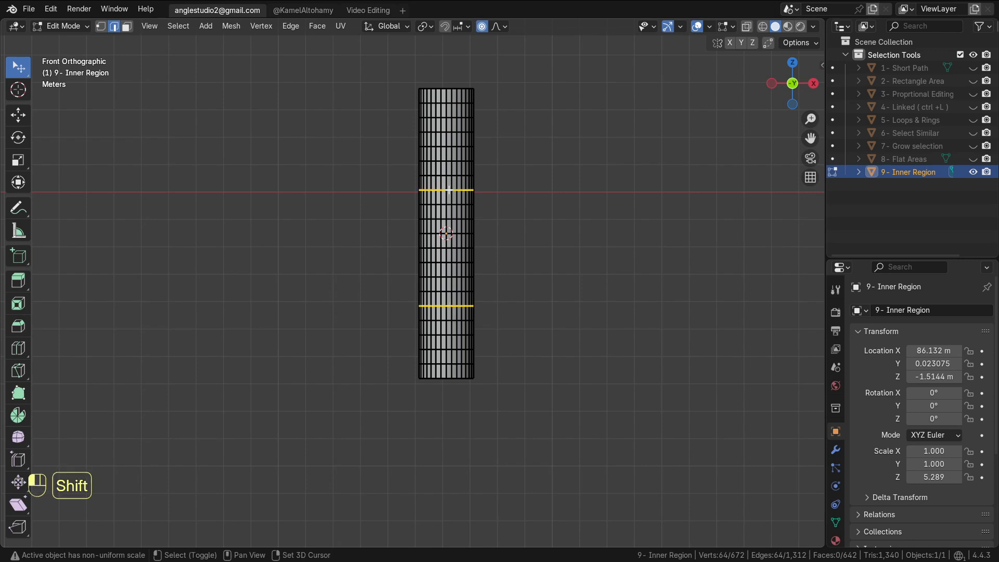
pyautogui.press('q')
pyautogui.click(492, 224)
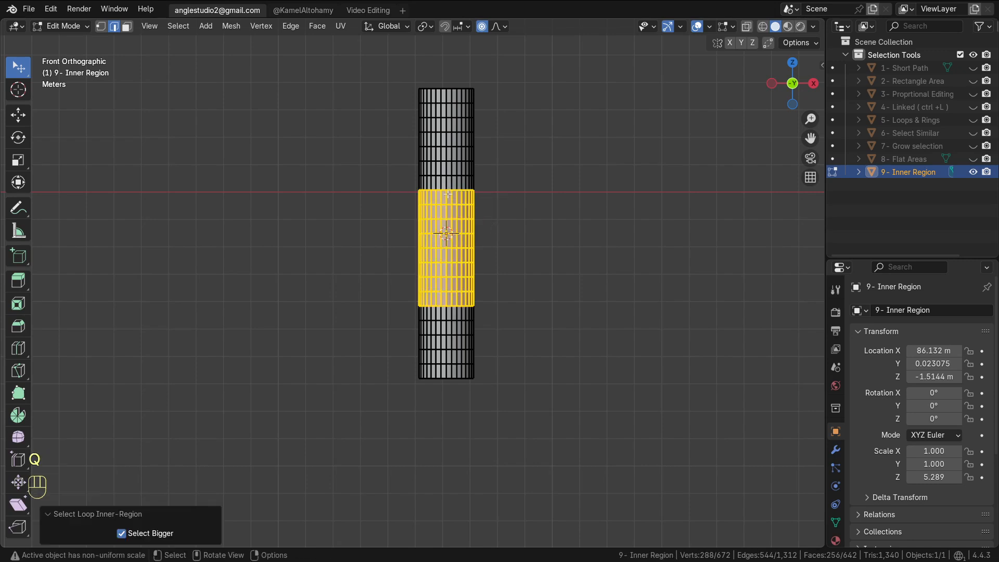
# Deselect all, select other edge loops on the cylinder, and reapply Select Loop Inner-Region from Quick Favorites
pyautogui.hotkey('alt', 'a')
pyautogui.keyDown('alt'); pyautogui.click(448, 161); pyautogui.keyUp('alt')
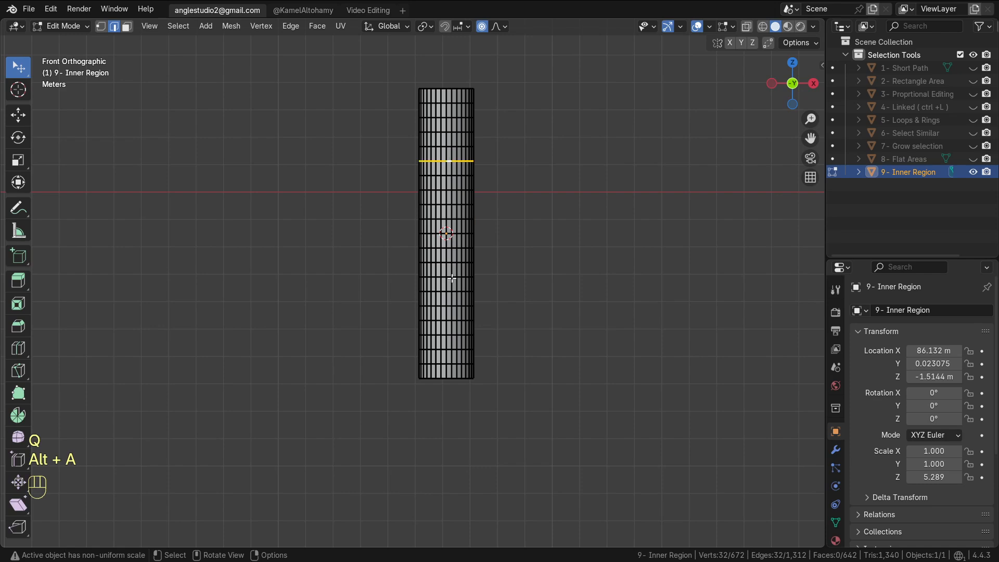
pyautogui.keyDown('shift'); pyautogui.doubleClick(442, 331); pyautogui.keyUp('shift')
pyautogui.doubleClick(443, 334)
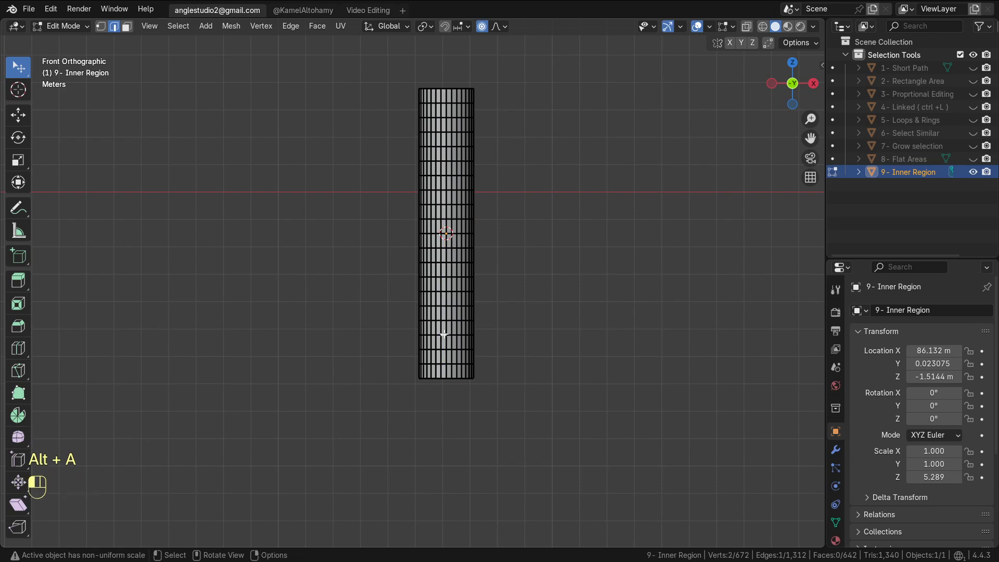
pyautogui.keyDown('alt'); pyautogui.keyDown('shift'); pyautogui.click(443, 292); pyautogui.keyUp('shift'); pyautogui.keyUp('alt')
pyautogui.press('q')
pyautogui.click(443, 293)
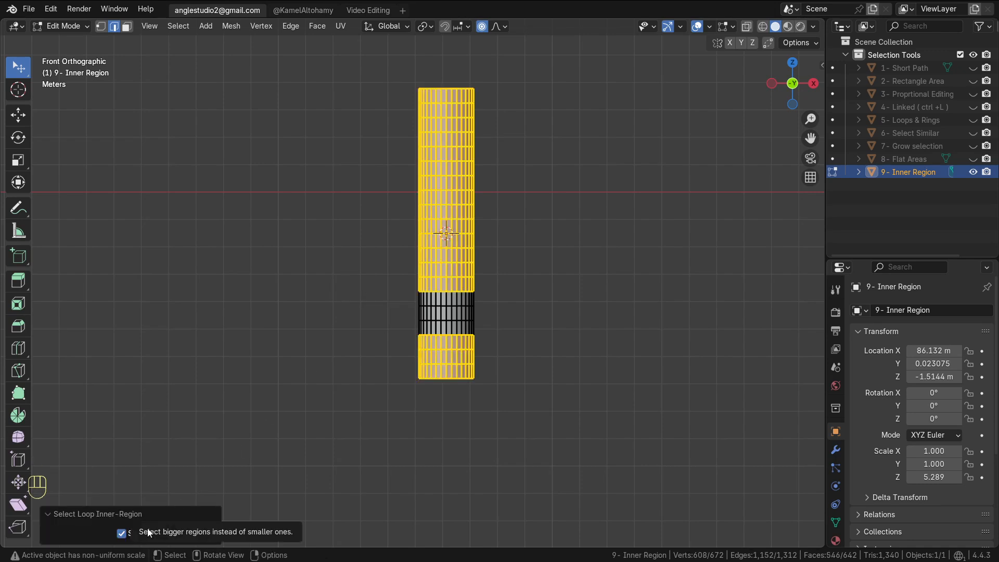
# Leave Edit Mode, hide the Inner Region object, and show the Short Path object
pyautogui.scroll(-6, 344, 440)
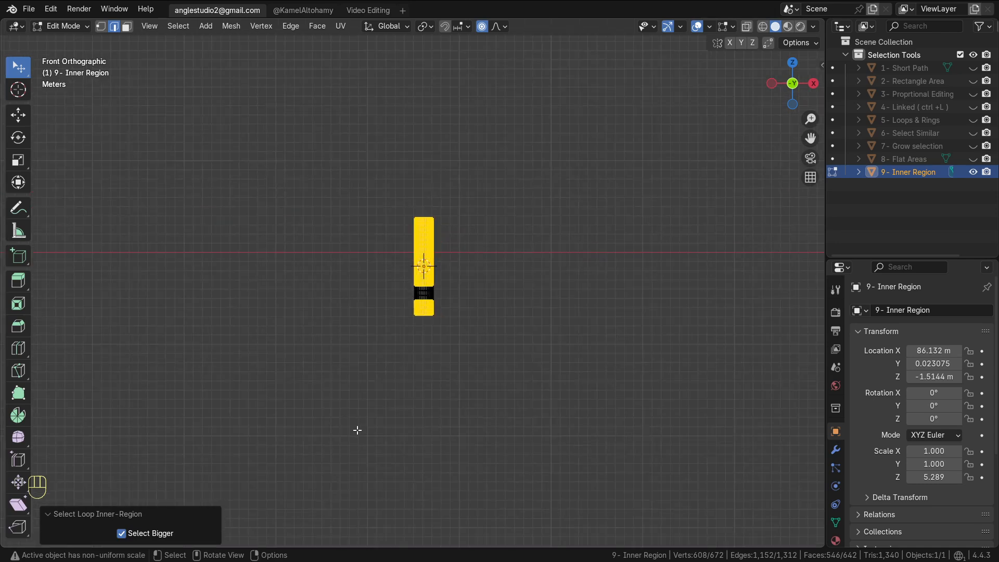
pyautogui.press('Tab')
pyautogui.scroll(-4, 440, 282)
pyautogui.keyDown('shift'); pyautogui.moveTo(474, 252); pyautogui.dragTo(485, 304, button='middle'); pyautogui.keyUp('shift')
pyautogui.click(973, 172)
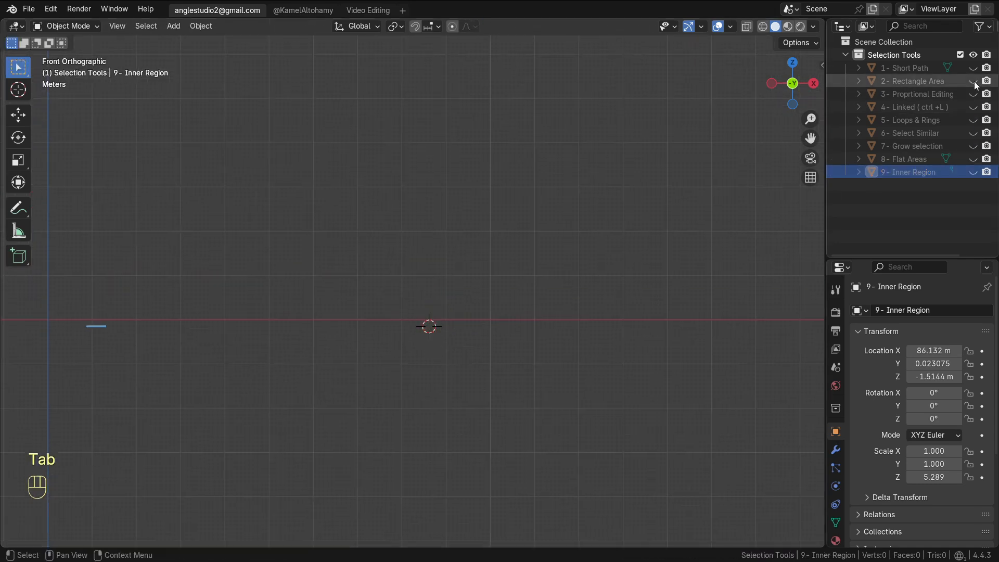
pyautogui.click(973, 69)
# Switch to top view, select the Short Path grid plane, and enter Edit Mode
pyautogui.moveTo(504, 258); pyautogui.dragTo(455, 294, button='middle')
pyautogui.press('KP_7')
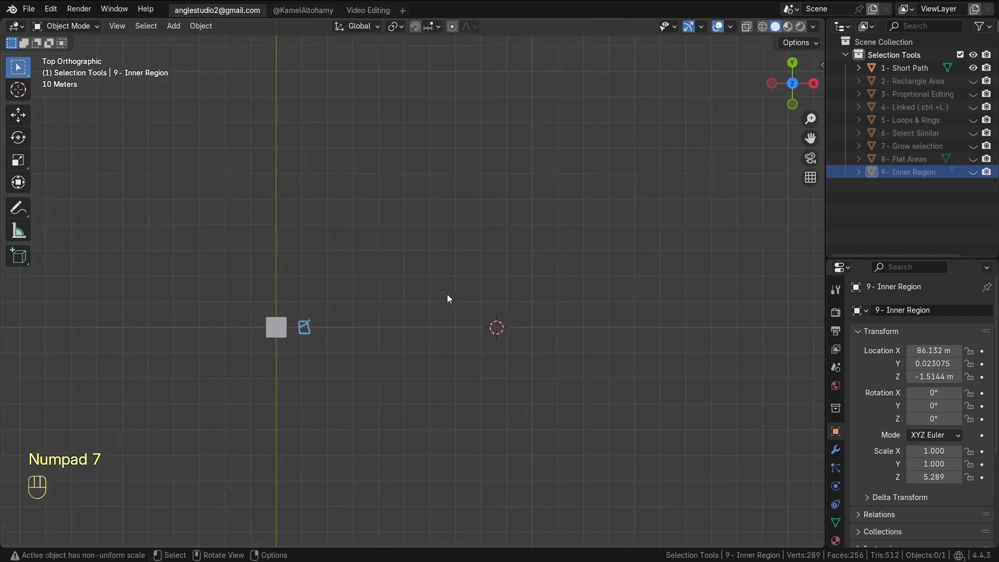
pyautogui.keyDown('alt'); pyautogui.keyDown('shift'); pyautogui.moveTo(335, 334); pyautogui.dragTo(433, 314, button='middle'); pyautogui.keyUp('shift'); pyautogui.keyUp('alt')
pyautogui.keyDown('ctrl'); pyautogui.keyDown('alt'); pyautogui.moveTo(433, 274); pyautogui.dragTo(448, 195, button='middle'); pyautogui.keyUp('alt'); pyautogui.keyUp('ctrl')
pyautogui.click(320, 366)
pyautogui.press('Tab')
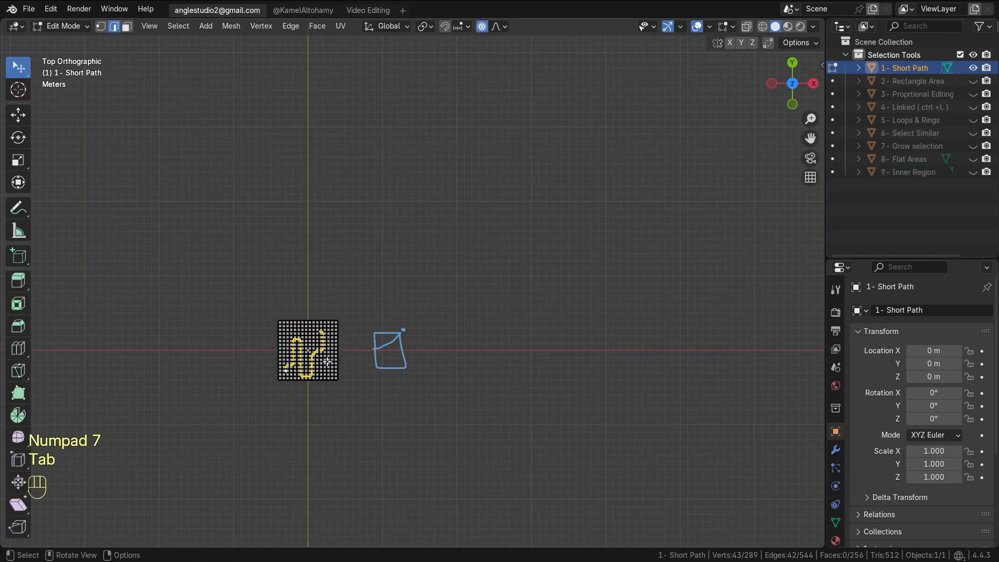
# Switch to vertex select, deselect all, and pick the shortest path between two vertices on the grid
pyautogui.keyDown('ctrl'); pyautogui.keyDown('alt'); pyautogui.moveTo(326, 362); pyautogui.dragTo(405, 302, button='middle'); pyautogui.keyUp('alt'); pyautogui.keyUp('ctrl')
pyautogui.keyDown('alt'); pyautogui.keyDown('shift'); pyautogui.moveTo(406, 323); pyautogui.dragTo(607, 282, button='middle'); pyautogui.keyUp('shift'); pyautogui.keyUp('alt')
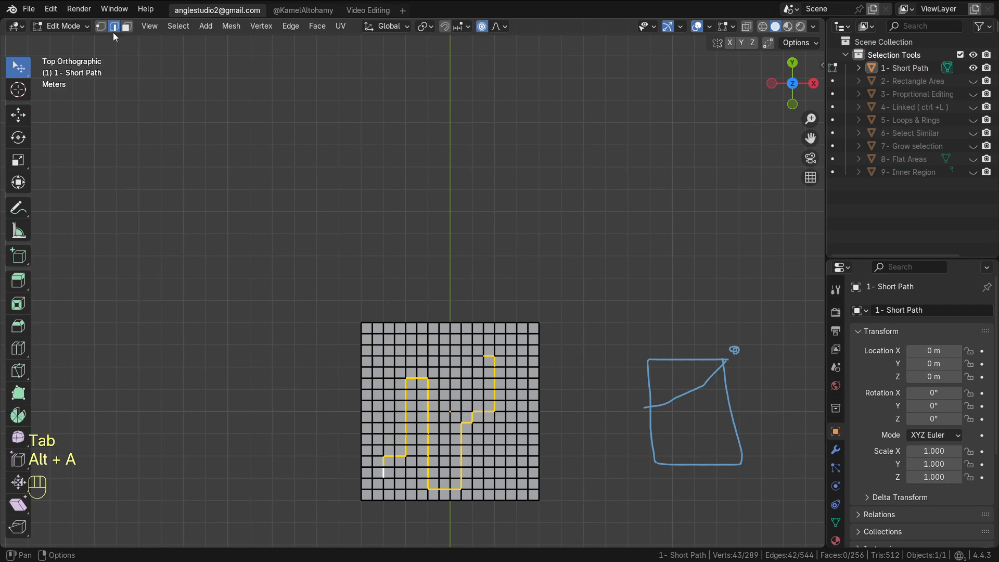
pyautogui.click(101, 26)
pyautogui.hotkey('alt', 'a')
pyautogui.click(493, 355)
pyautogui.keyDown('alt'); pyautogui.keyDown('shift'); pyautogui.moveTo(488, 345); pyautogui.dragTo(476, 251, button='middle'); pyautogui.keyUp('shift'); pyautogui.keyUp('alt')
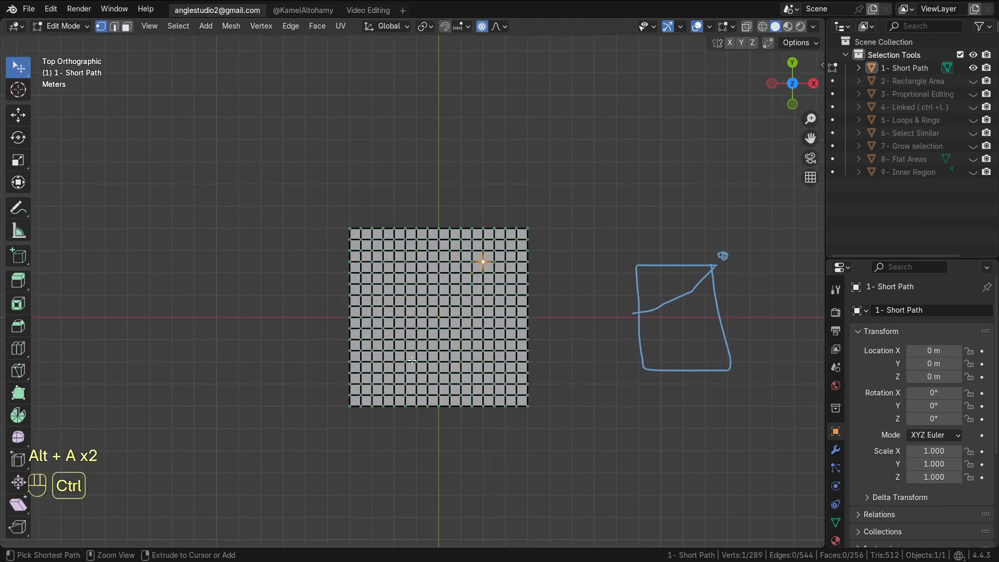
pyautogui.keyDown('ctrl'); pyautogui.click(405, 362); pyautogui.keyUp('ctrl')
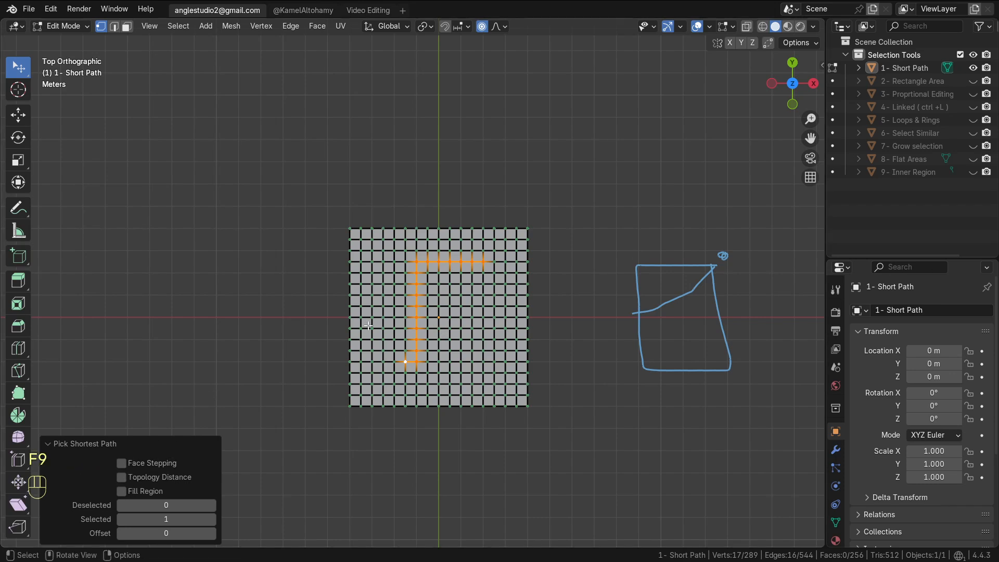
# Try the path's Face Stepping and Fill Region options, leaving only Face Stepping enabled
pyautogui.click(145, 465)
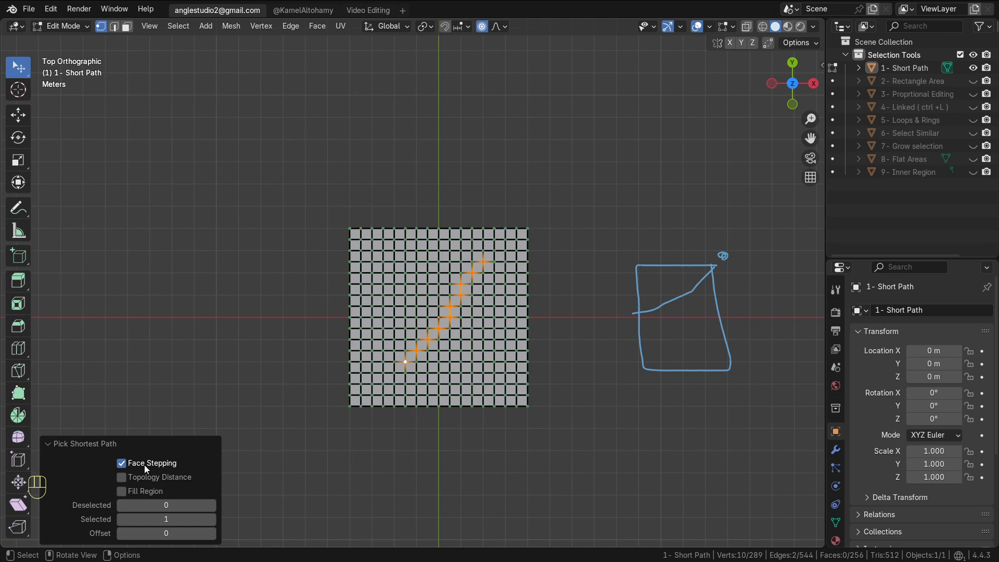
pyautogui.click(143, 491)
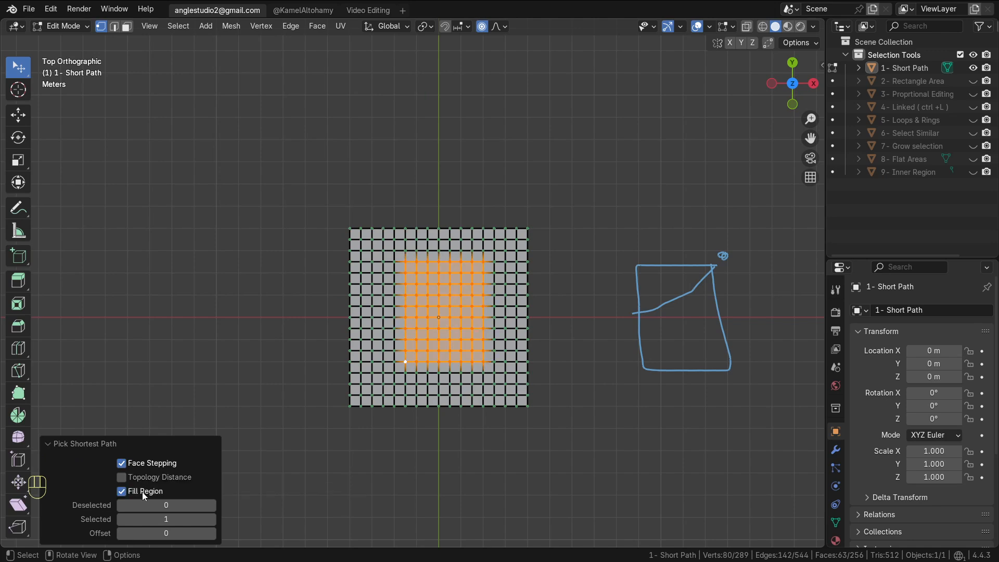
pyautogui.click(142, 463)
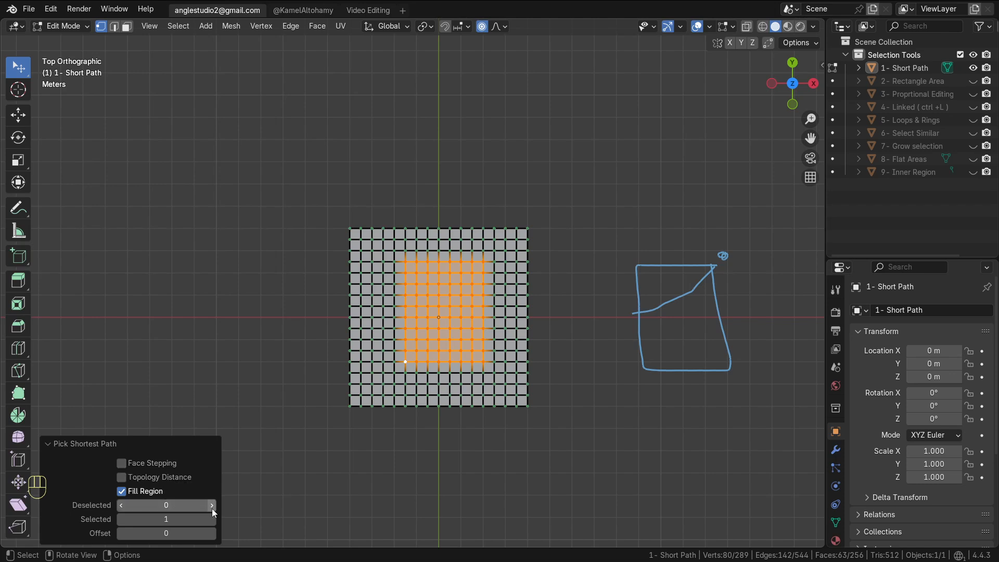
pyautogui.click(145, 491)
pyautogui.click(139, 464)
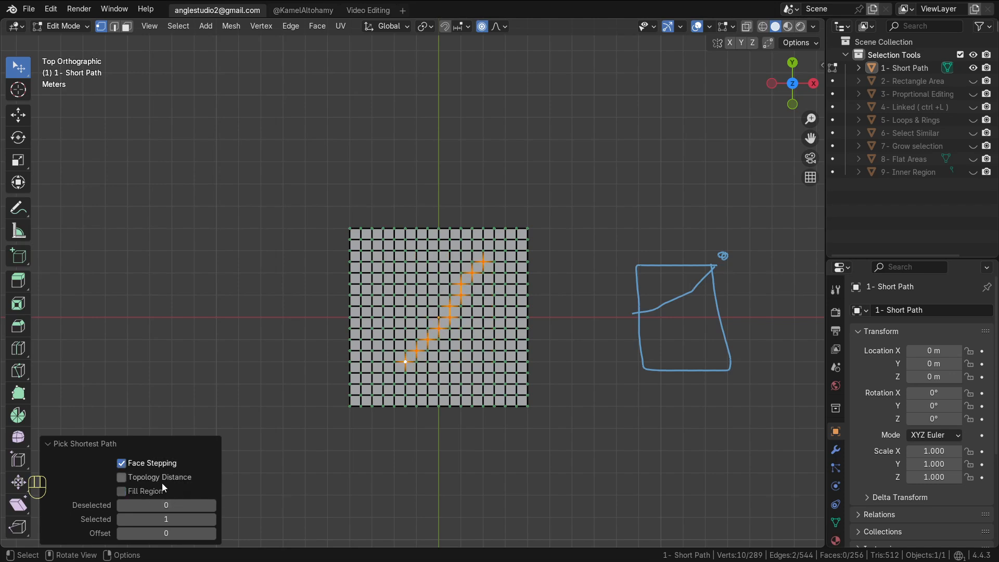
# Set the shortest path's Deselected count to 3, increase its Selected count, and collapse the operator panel
pyautogui.click(210, 506)
pyautogui.click(211, 506)
pyautogui.click(211, 506)
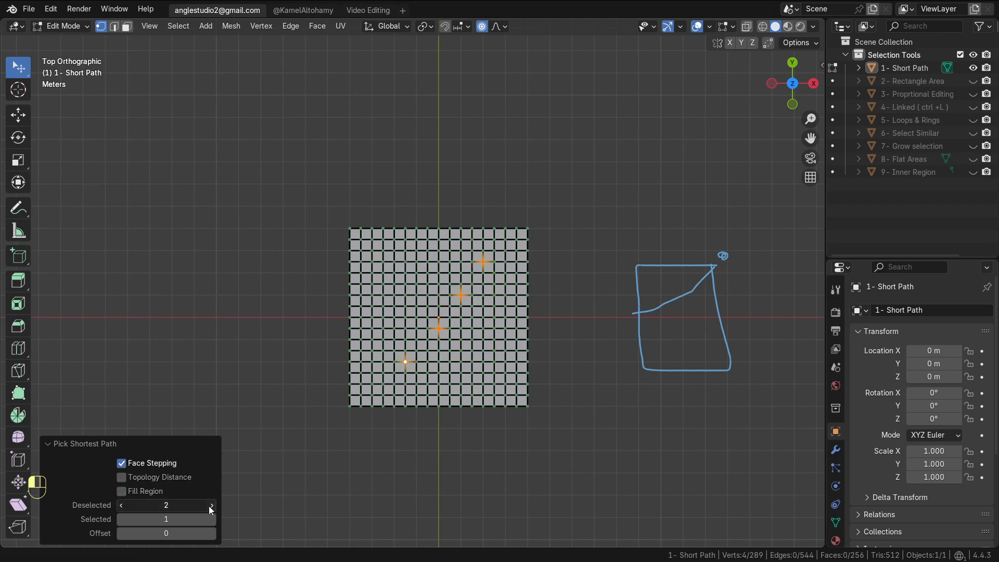
pyautogui.click(211, 520)
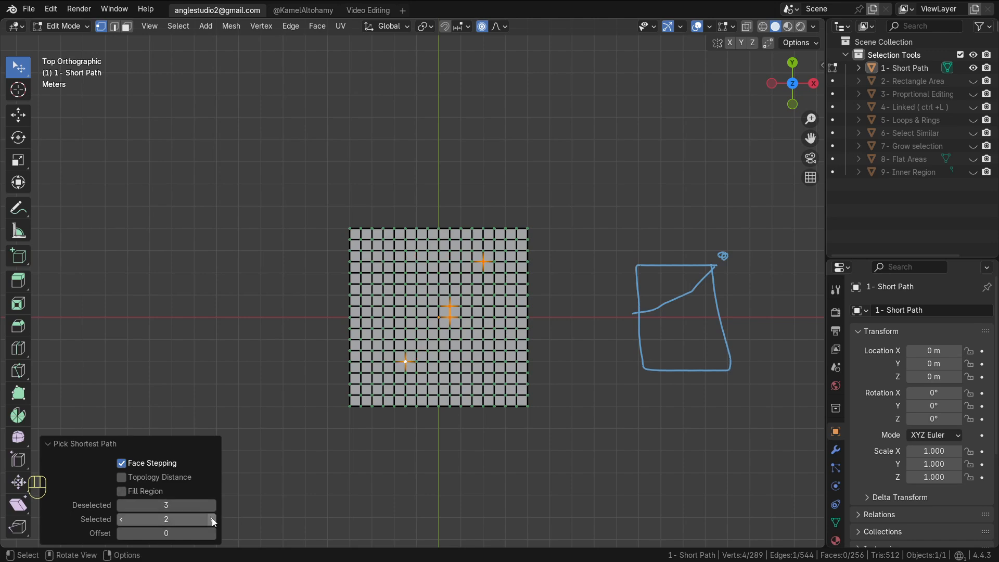
pyautogui.click(211, 520)
pyautogui.click(212, 520)
pyautogui.click(212, 520)
pyautogui.click(211, 520)
pyautogui.click(212, 520)
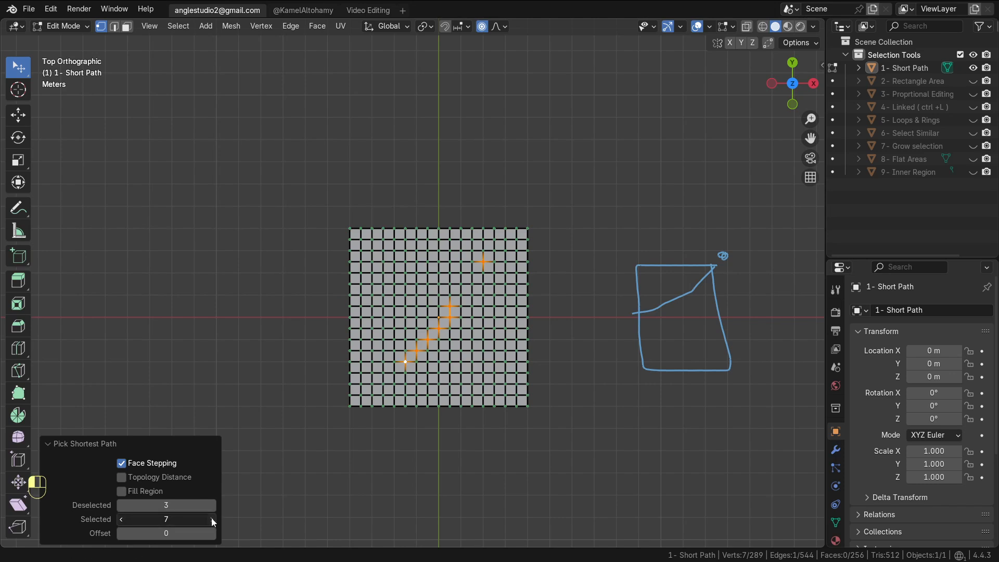
pyautogui.click(212, 520)
pyautogui.click(180, 444)
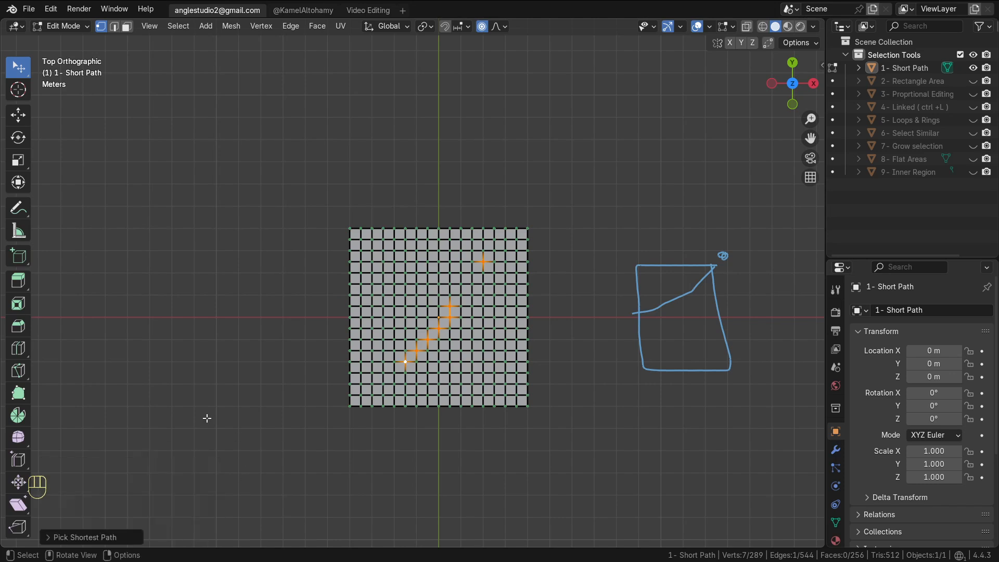
# Re-enter Edit Mode on the Short Path plane and extrude its faces upward 6.1857 m
pyautogui.scroll(-2, 524, 317)
pyautogui.press('Tab')
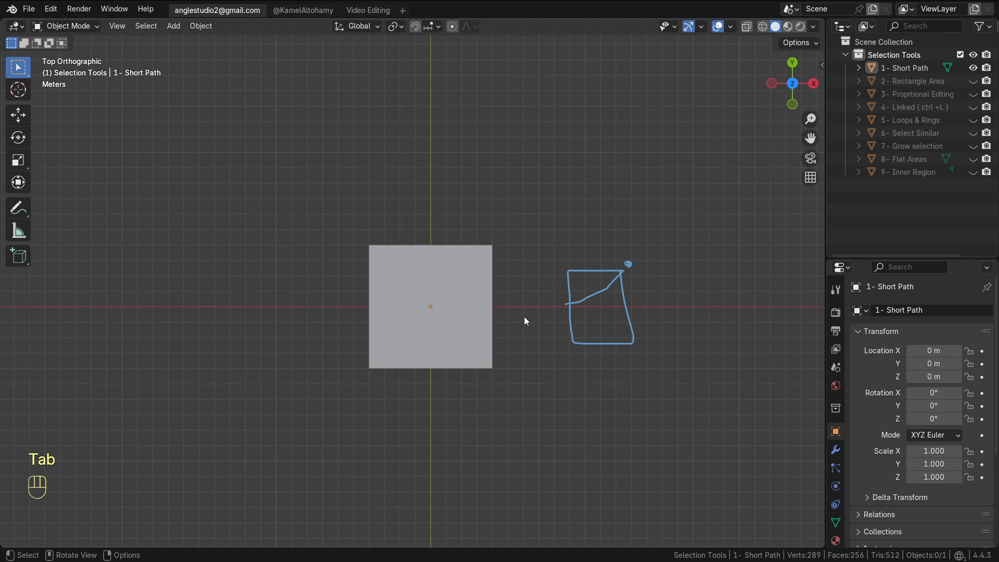
pyautogui.click(482, 306)
pyautogui.press('Tab')
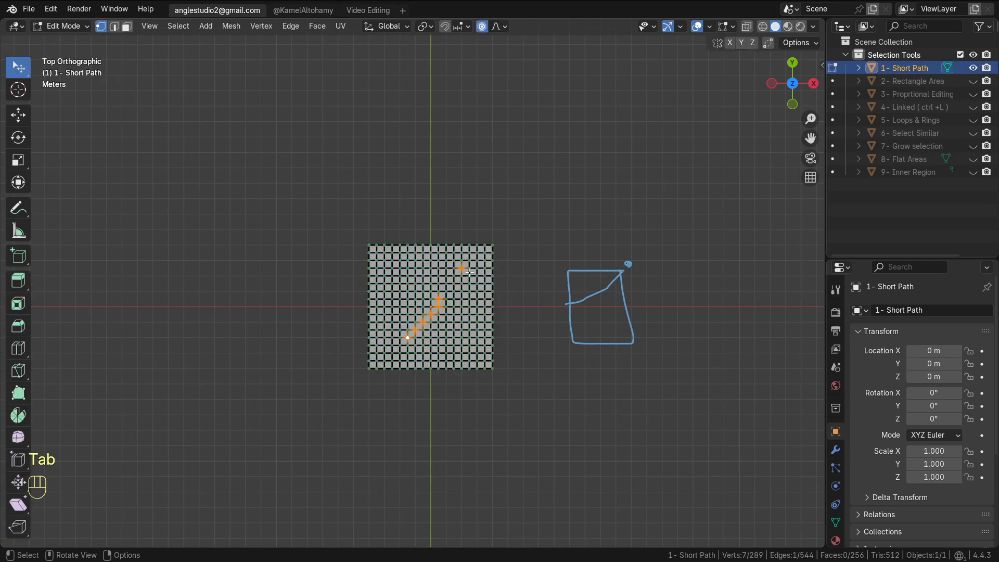
pyautogui.click(469, 273)
pyautogui.keyDown('ctrl'); pyautogui.click(418, 317); pyautogui.keyUp('ctrl')
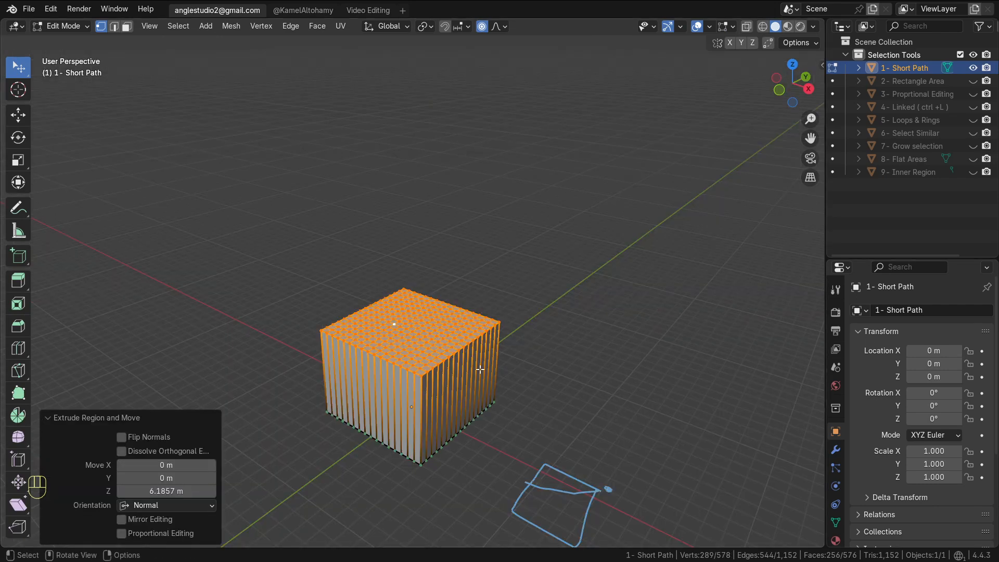
pyautogui.moveTo(481, 370); pyautogui.dragTo(455, 351, button='middle')
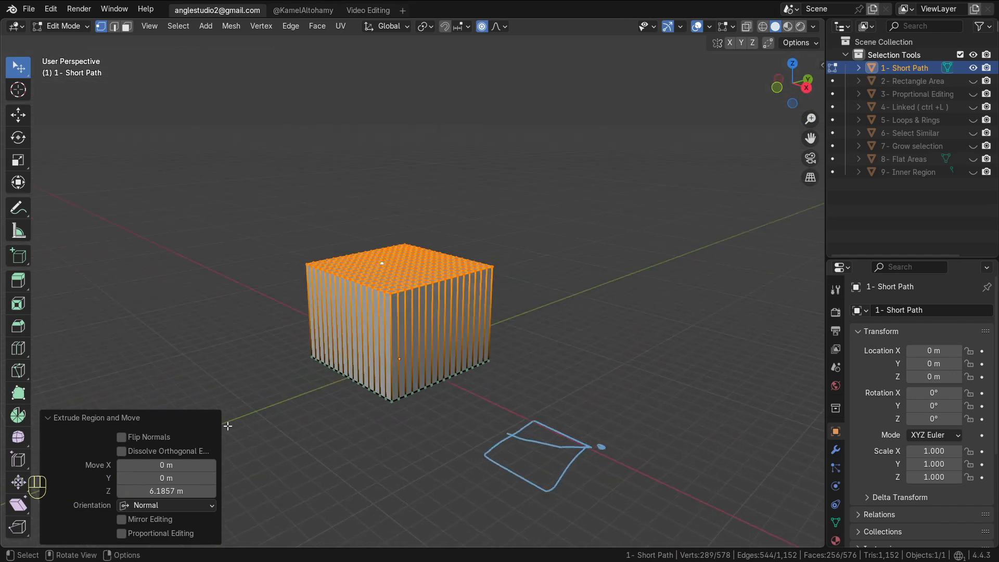